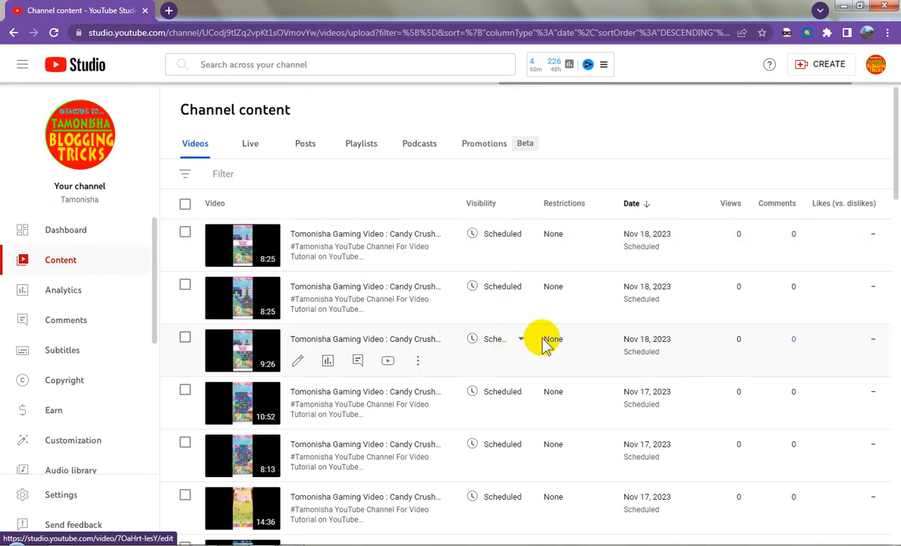
{"action": "scroll", "coordinate": [561, 338], "scroll_direction": "down", "scroll_amount": 2}
{"action": "scroll", "coordinate": [577, 311], "scroll_direction": "down", "scroll_amount": 2}
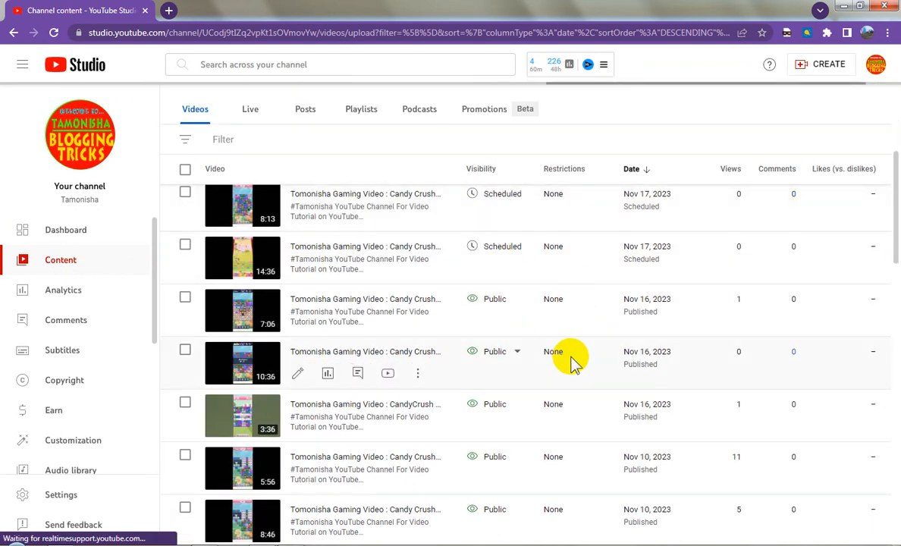
{"action": "scroll", "coordinate": [546, 360], "scroll_direction": "up", "scroll_amount": 4}
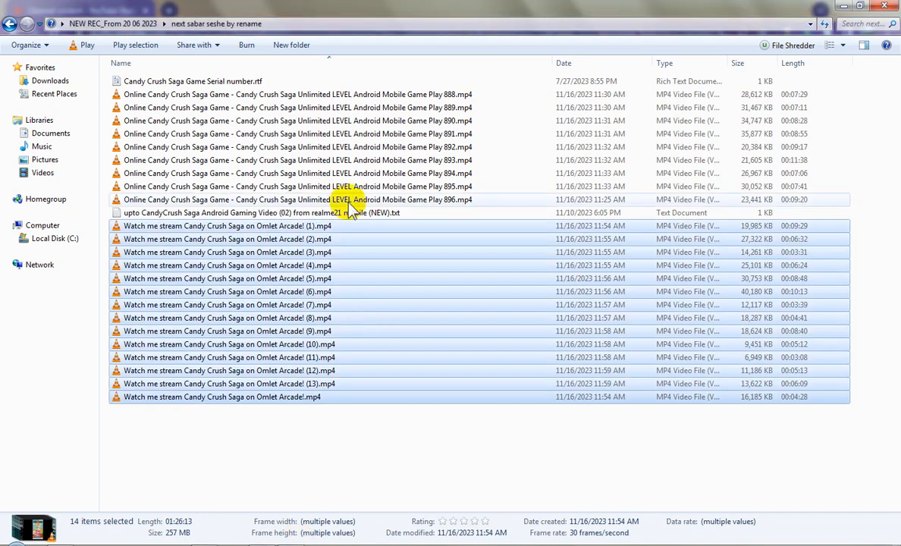
Pick up the gameplay video ending in 888.mp4 from the "next sabar seshe by rename" folder and open file selection for a new YouTube upload.
{"action": "left_click", "coordinate": [409, 96]}
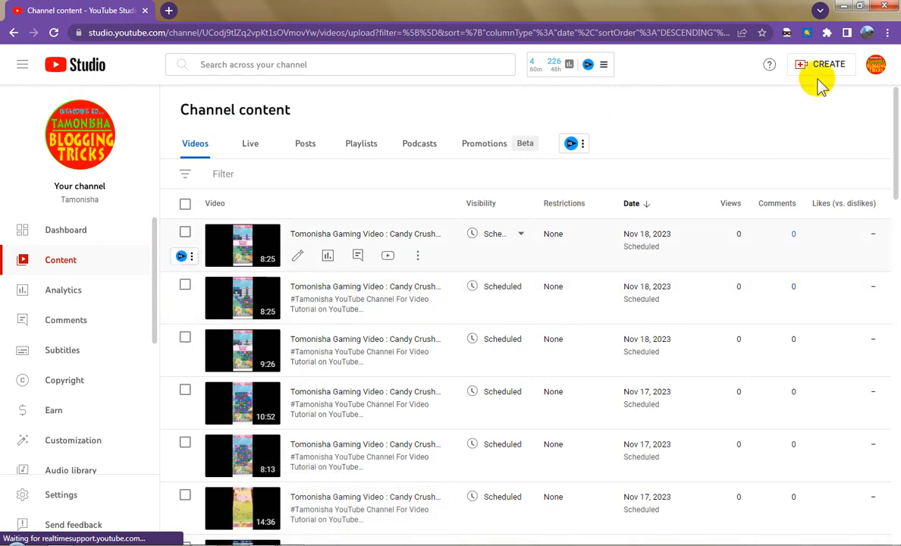
{"action": "left_click", "coordinate": [821, 65]}
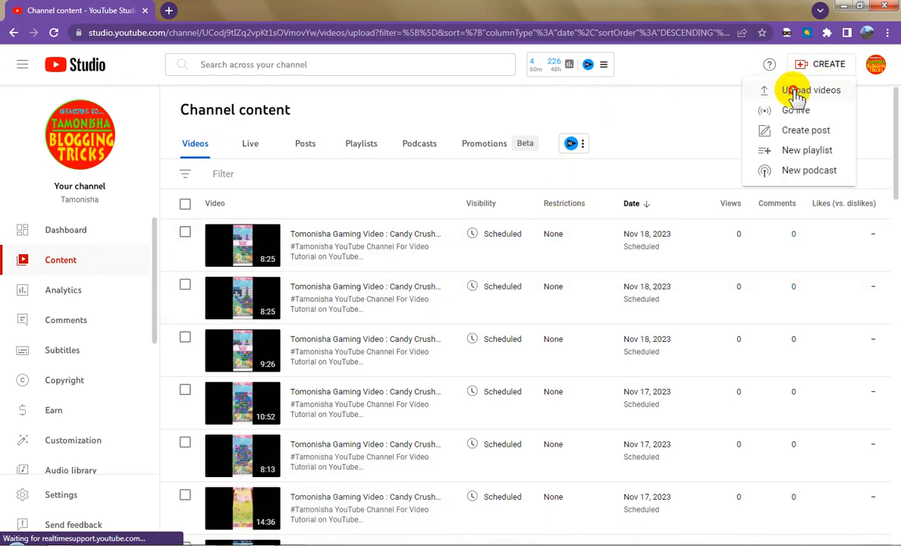
{"action": "left_click", "coordinate": [793, 90]}
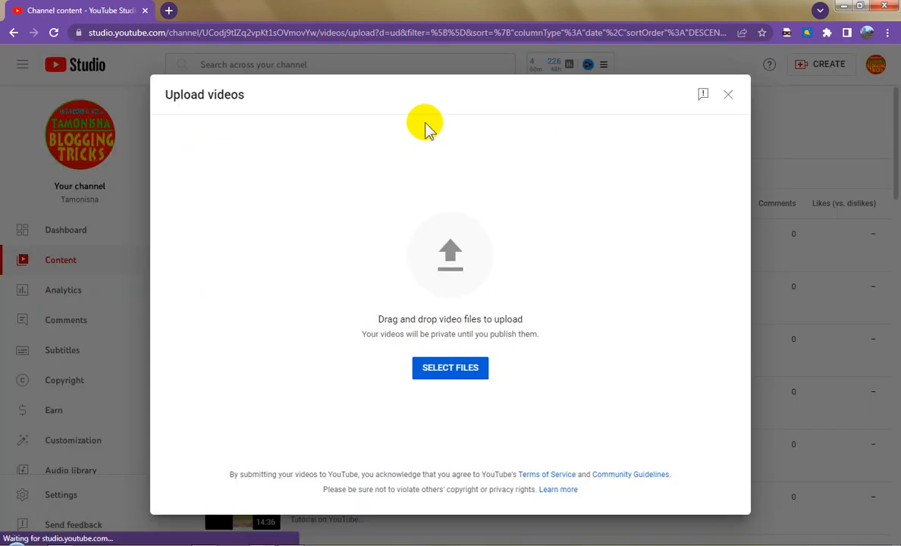
{"action": "left_click", "coordinate": [445, 249]}
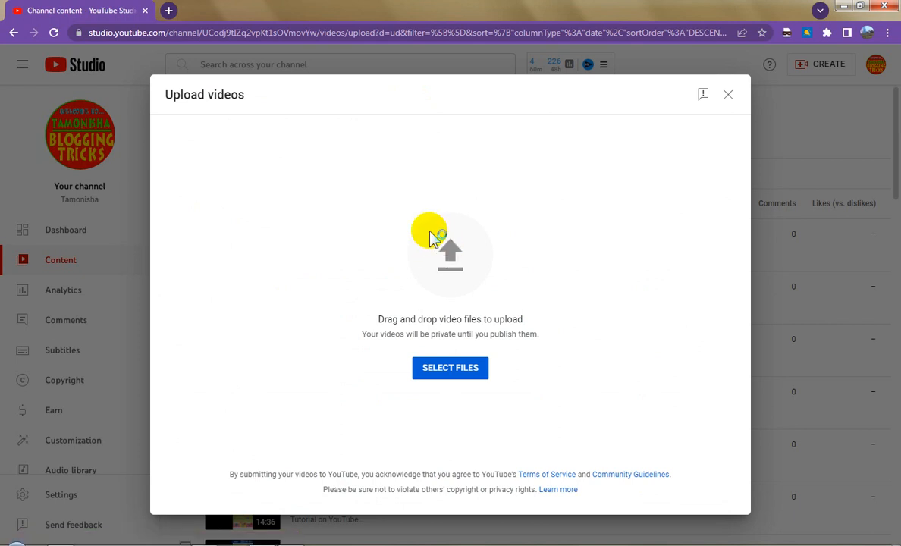
{"action": "left_click", "coordinate": [431, 238]}
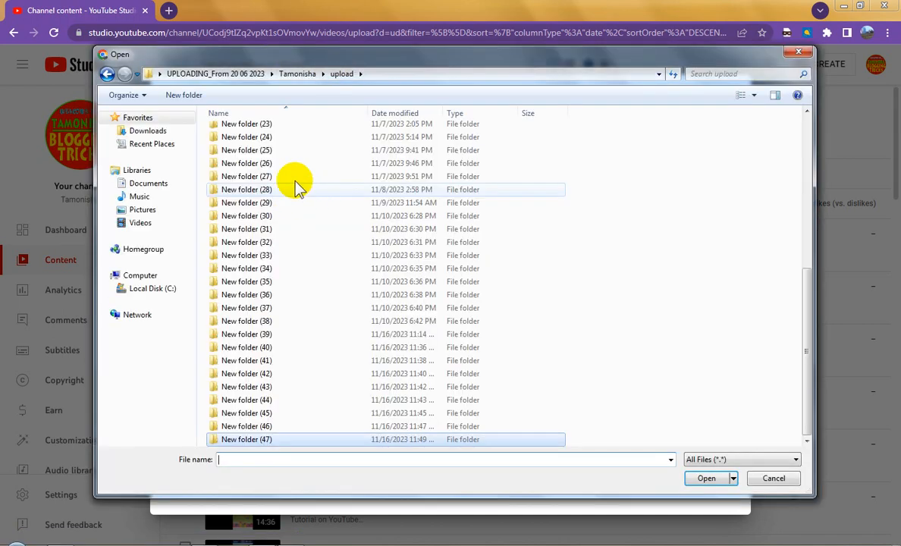
Create a default-named folder inside the upload folder and paste the 888 gameplay video into it.
{"action": "left_click", "coordinate": [176, 97]}
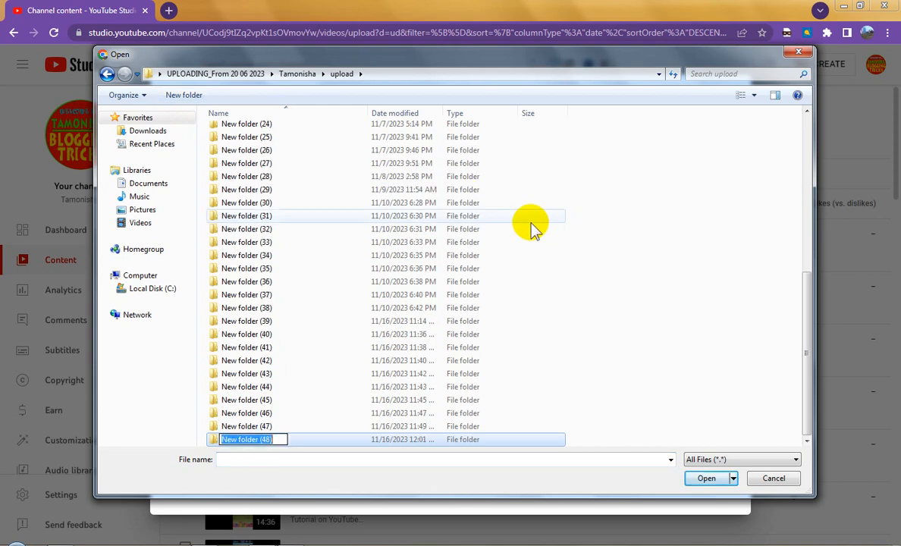
{"action": "key", "text": "Return"}
{"action": "key", "text": "Return"}
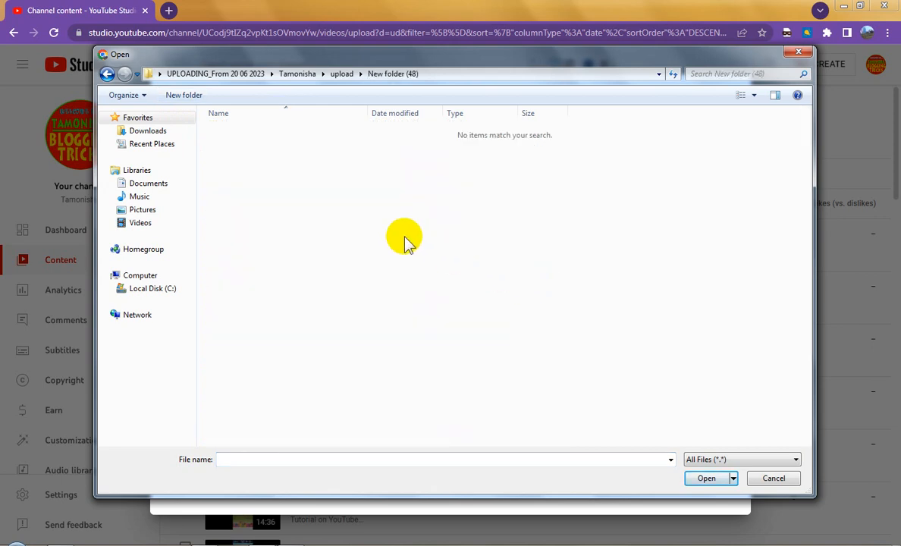
{"action": "key", "text": "ctrl+v"}
Copy the pasted video's file name without its extension and choose the file for upload.
{"action": "key", "text": "F2"}
{"action": "key", "text": "ctrl+c"}
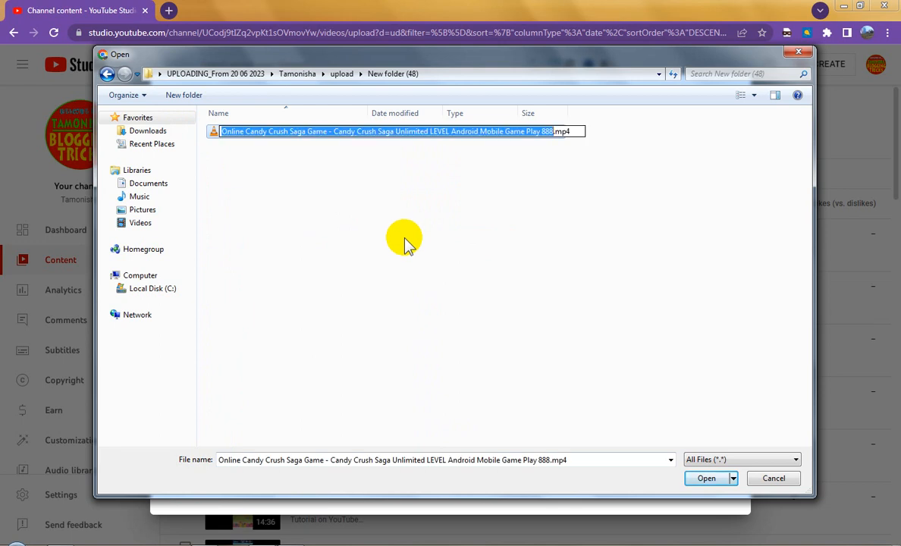
{"action": "left_click", "coordinate": [326, 203]}
{"action": "double_click", "coordinate": [300, 133]}
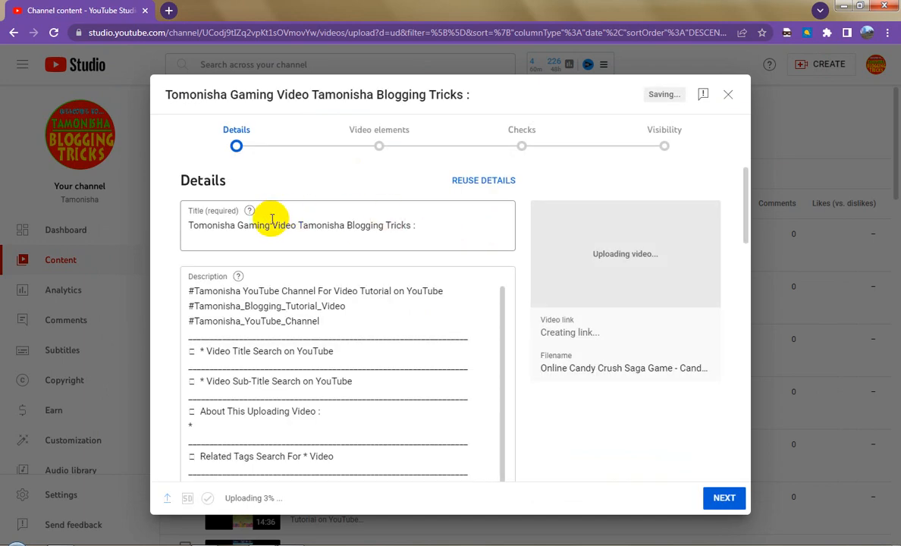
Change the video title to "Tomonisha Gaming Video : Candy Crush Saga Unlimited LEVEL Android Mobile Game Play 888" using the copied file name.
{"action": "left_click", "coordinate": [296, 225]}
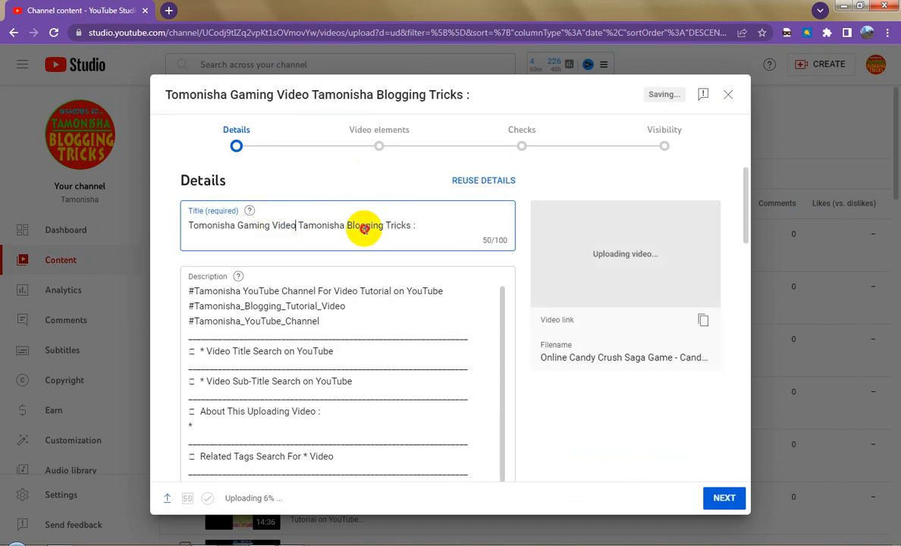
{"action": "left_click", "coordinate": [429, 229], "text": "shift"}
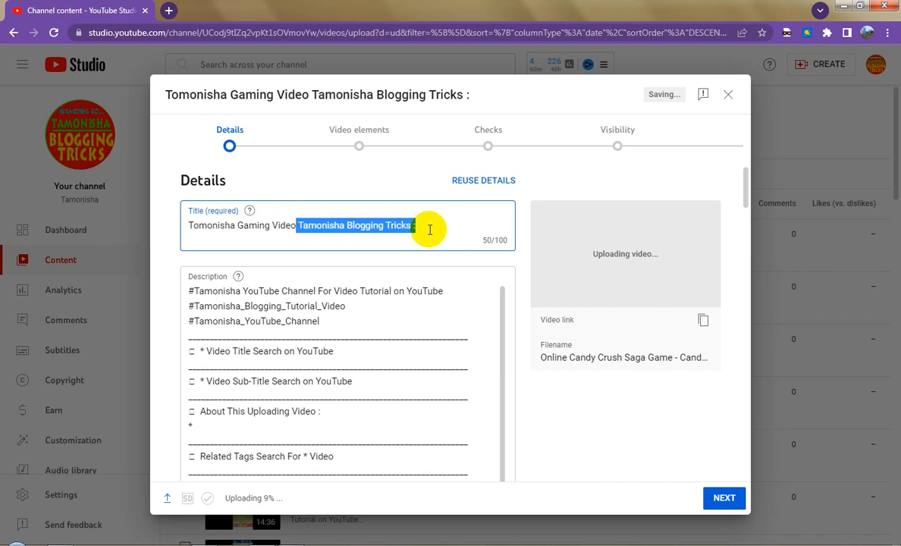
{"action": "key", "text": "BackSpace"}
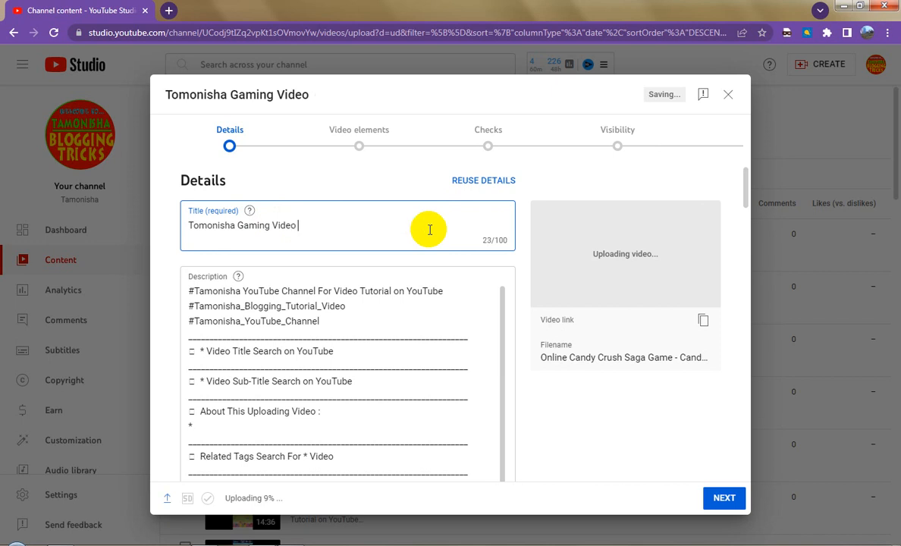
{"action": "type", "text": ":"}
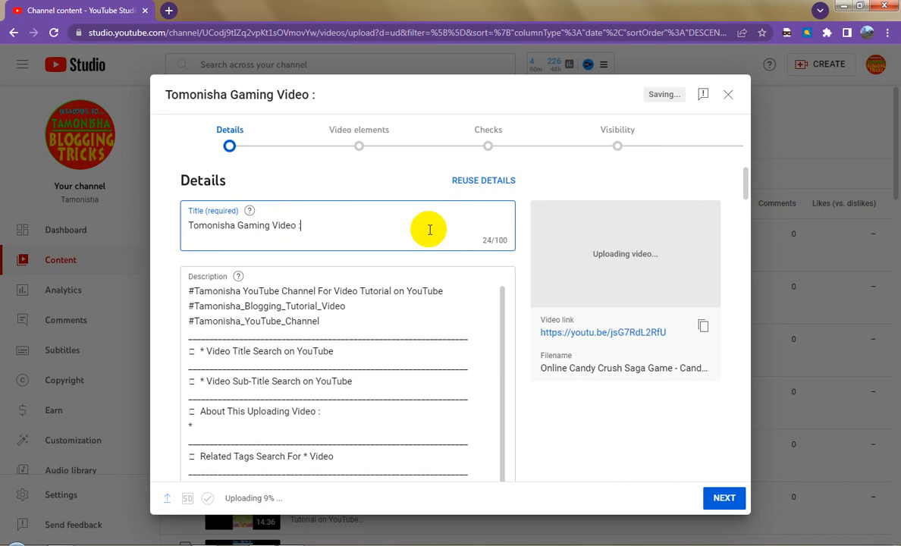
{"action": "key", "text": "ctrl+v"}
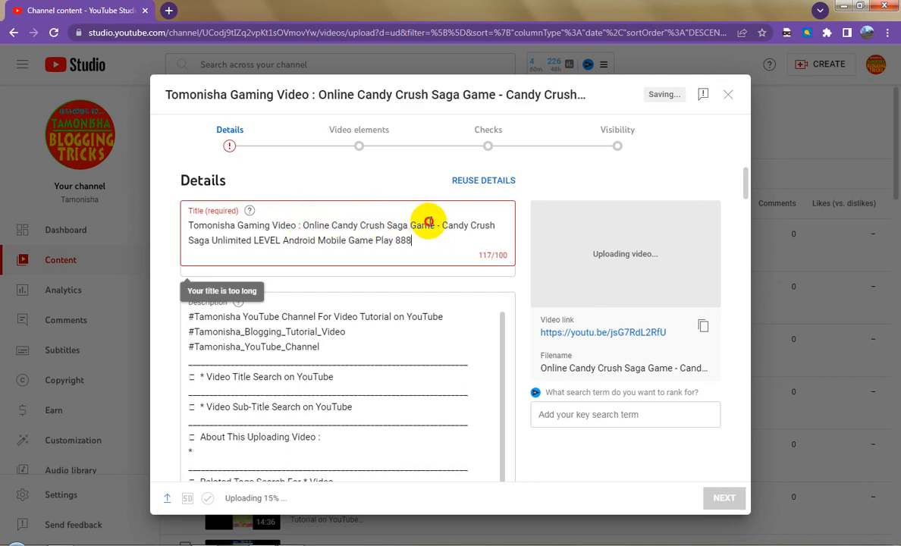
{"action": "left_click_drag", "start_coordinate": [303, 225], "coordinate": [442, 225]}
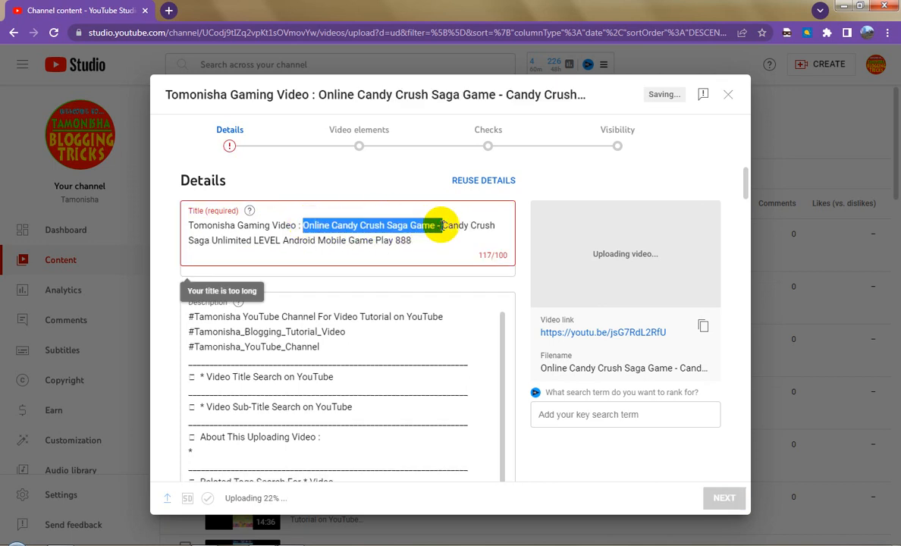
{"action": "key", "text": "BackSpace"}
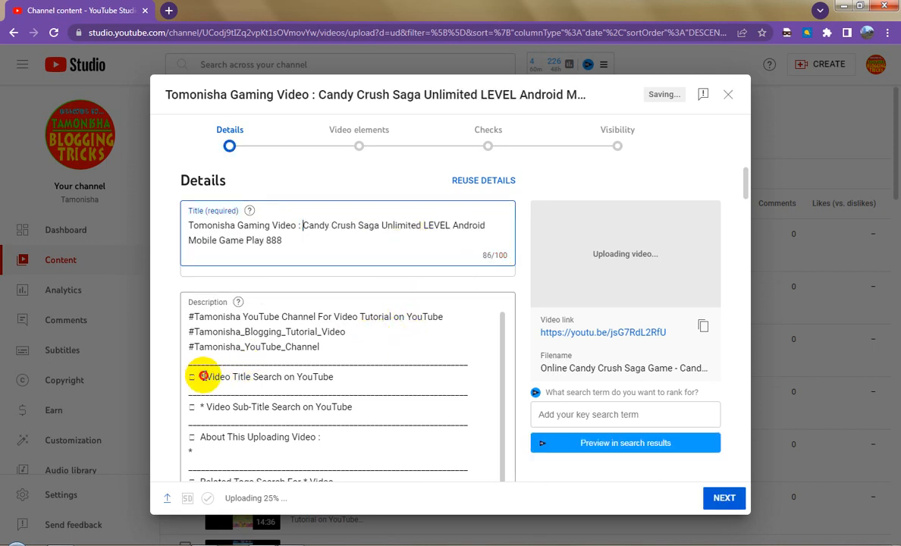
Replace the asterisk before "Video Title Search on YouTube" in the description with the copied video file name.
{"action": "left_click", "coordinate": [203, 376]}
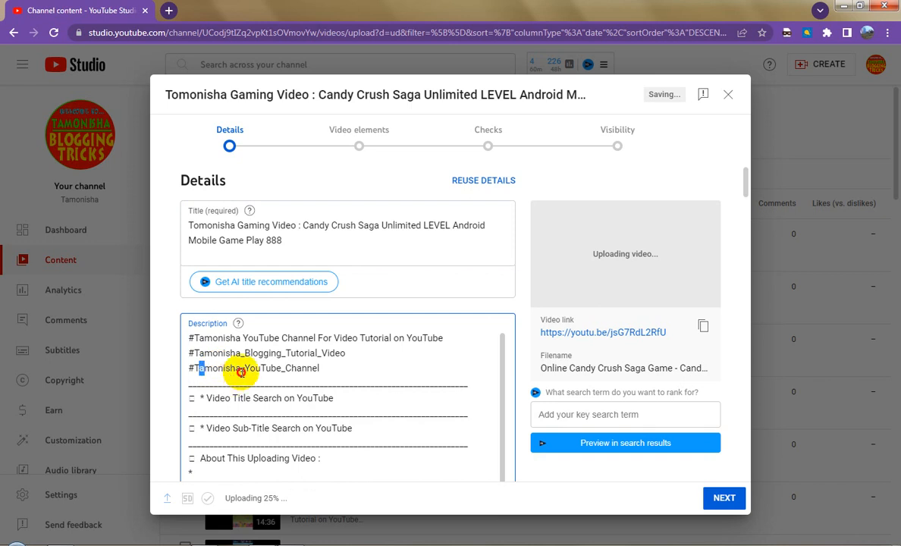
{"action": "left_click", "coordinate": [214, 406]}
{"action": "left_click", "coordinate": [199, 396]}
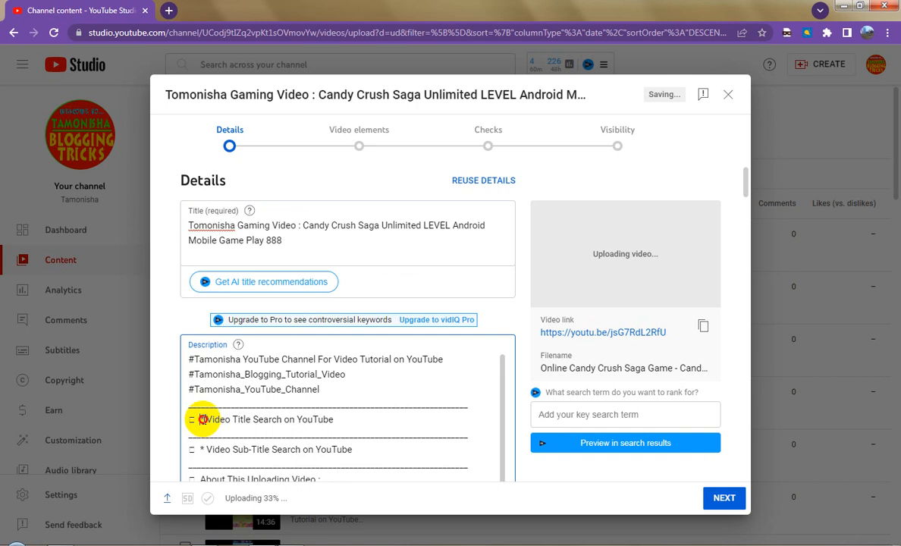
{"action": "double_click", "coordinate": [201, 420]}
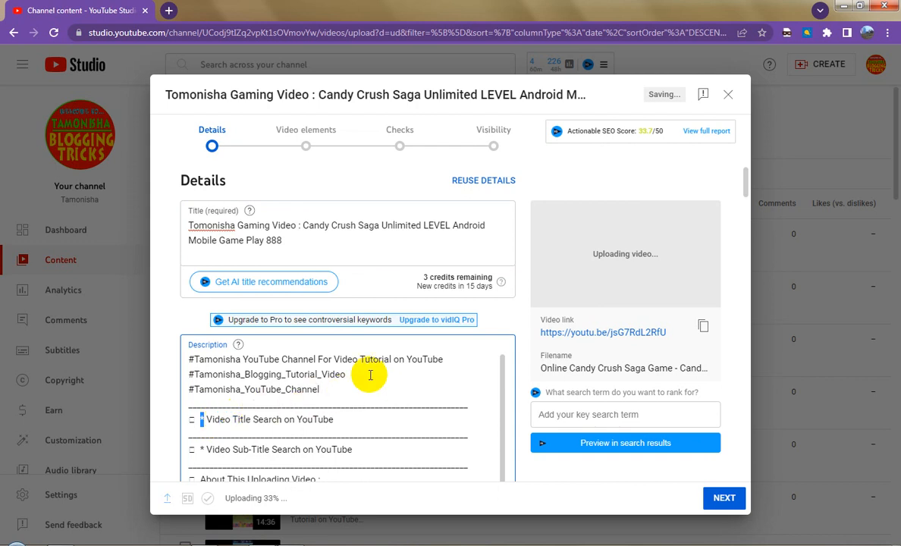
{"action": "key", "text": "ctrl+v"}
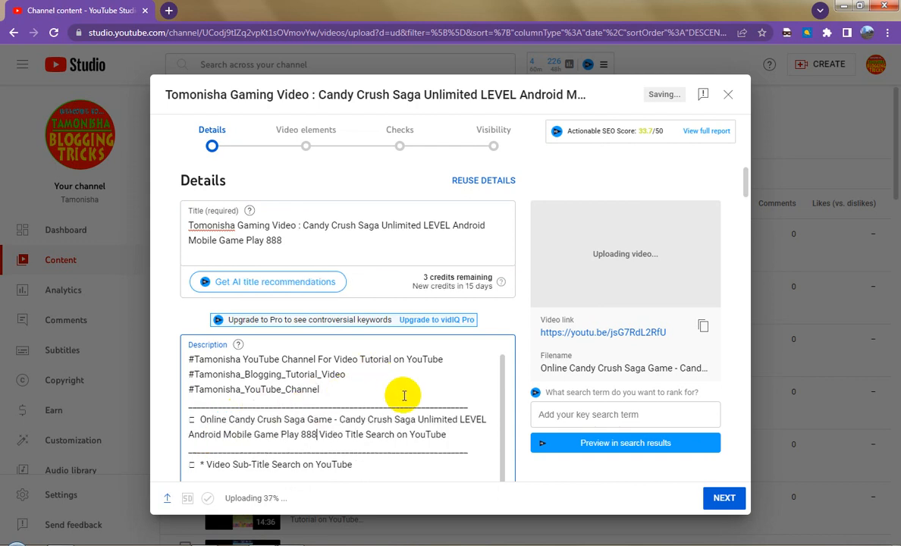
Add the video to the playlists "Tamonisha YouTube Video Manager" and "Tamonisha Online Gaming Video".
{"action": "scroll", "coordinate": [447, 396], "scroll_direction": "down", "scroll_amount": 5}
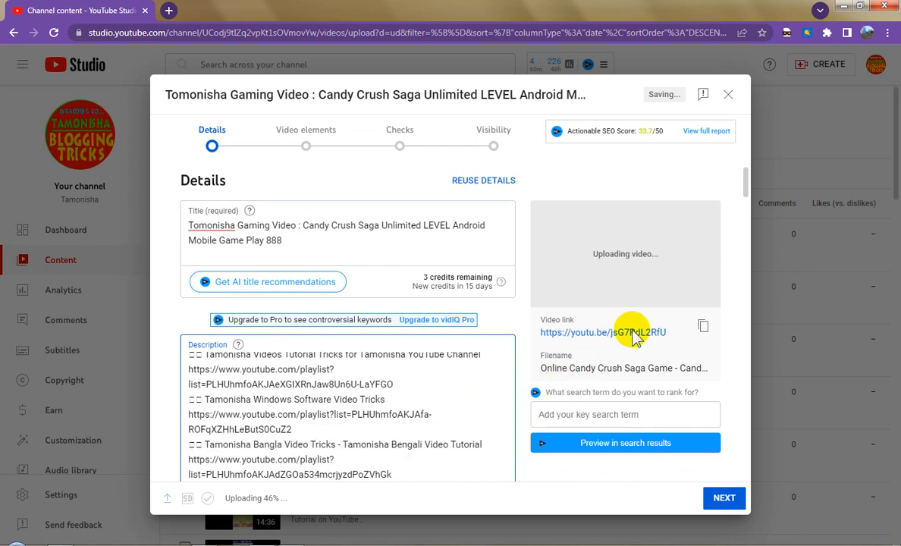
{"action": "scroll", "coordinate": [680, 267], "scroll_direction": "down", "scroll_amount": 3}
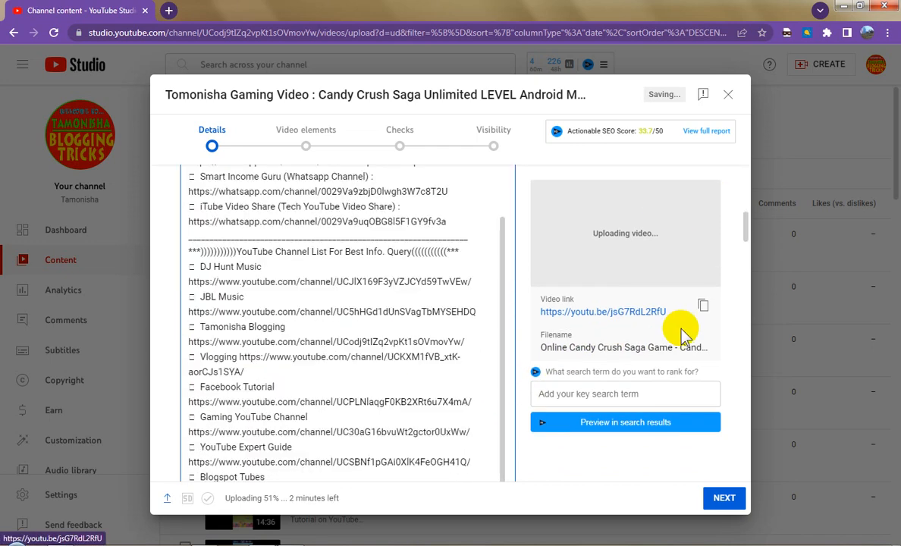
{"action": "scroll", "coordinate": [482, 372], "scroll_direction": "down", "scroll_amount": 3}
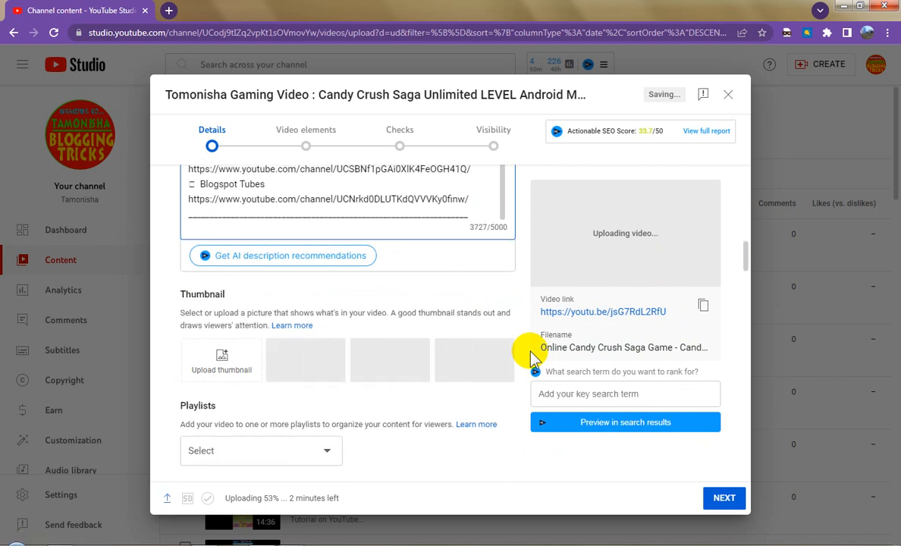
{"action": "scroll", "coordinate": [421, 355], "scroll_direction": "down", "scroll_amount": 3}
{"action": "scroll", "coordinate": [289, 265], "scroll_direction": "down", "scroll_amount": 1}
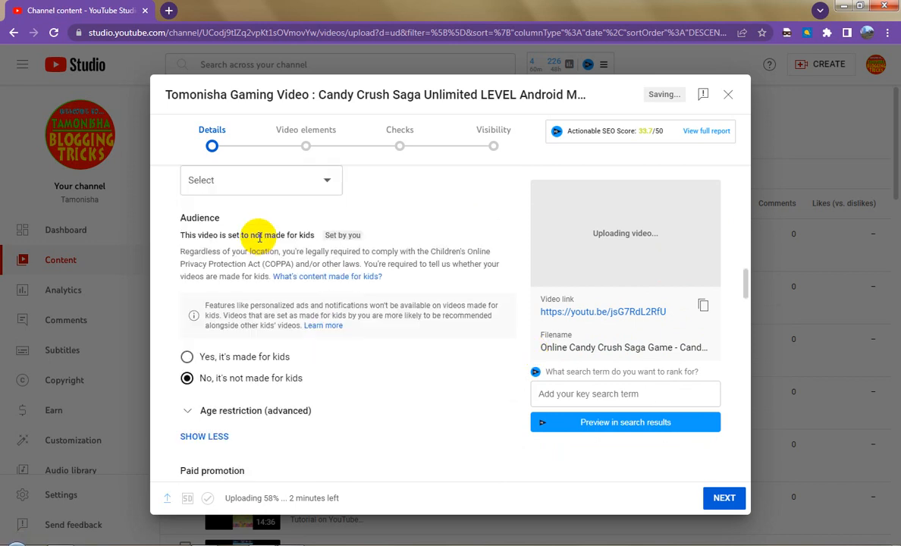
{"action": "left_click", "coordinate": [295, 192]}
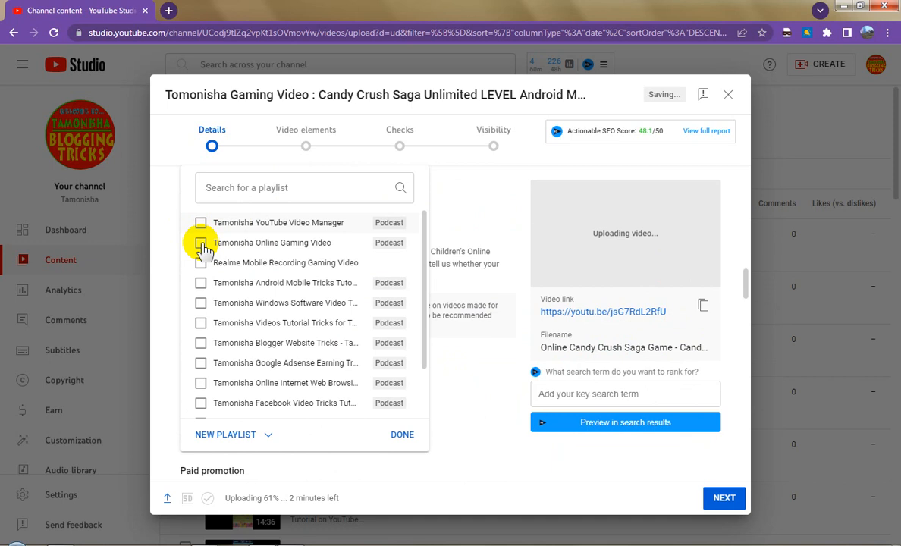
{"action": "left_click", "coordinate": [225, 247]}
{"action": "left_click", "coordinate": [213, 223]}
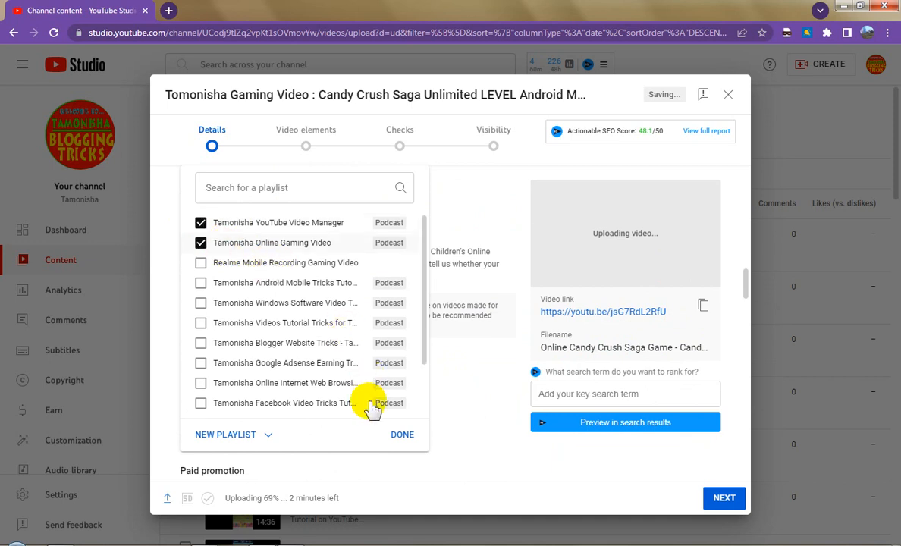
{"action": "left_click", "coordinate": [403, 435]}
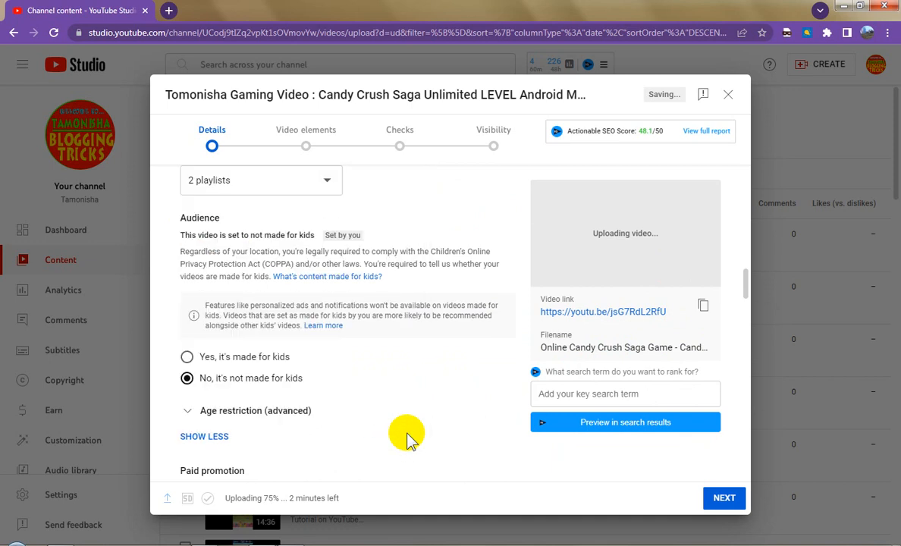
Review the video's automatic feature options, tags, recommended tags, language and recording settings.
{"action": "scroll", "coordinate": [427, 415], "scroll_direction": "down", "scroll_amount": 10}
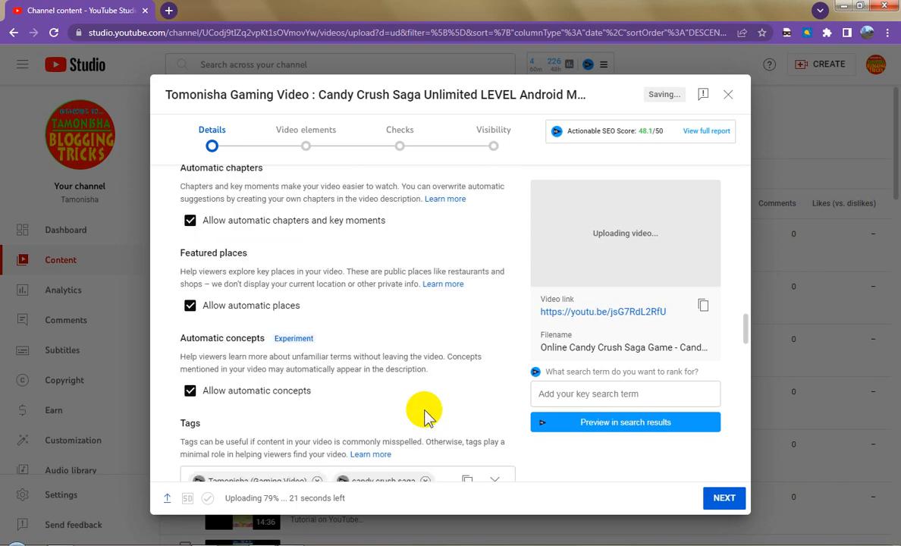
{"action": "scroll", "coordinate": [425, 413], "scroll_direction": "down", "scroll_amount": 3}
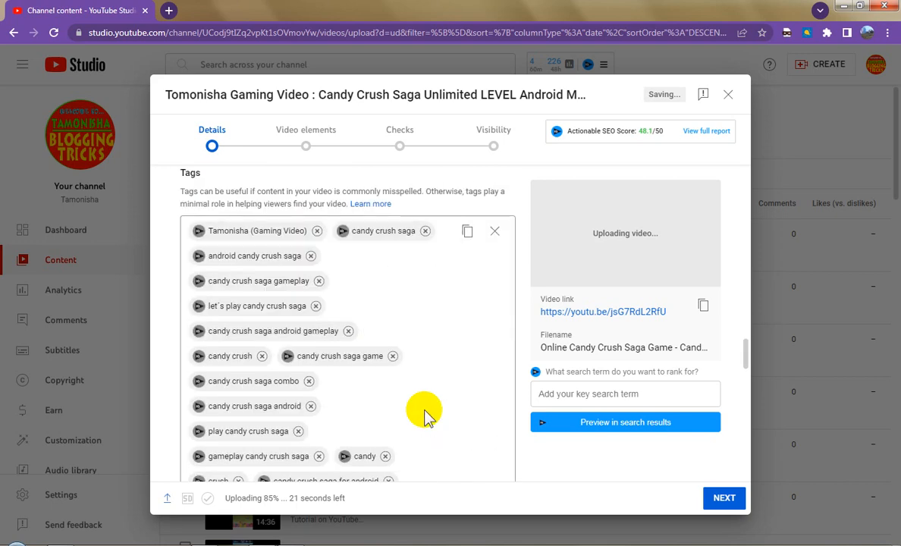
{"action": "scroll", "coordinate": [424, 413], "scroll_direction": "down", "scroll_amount": 5}
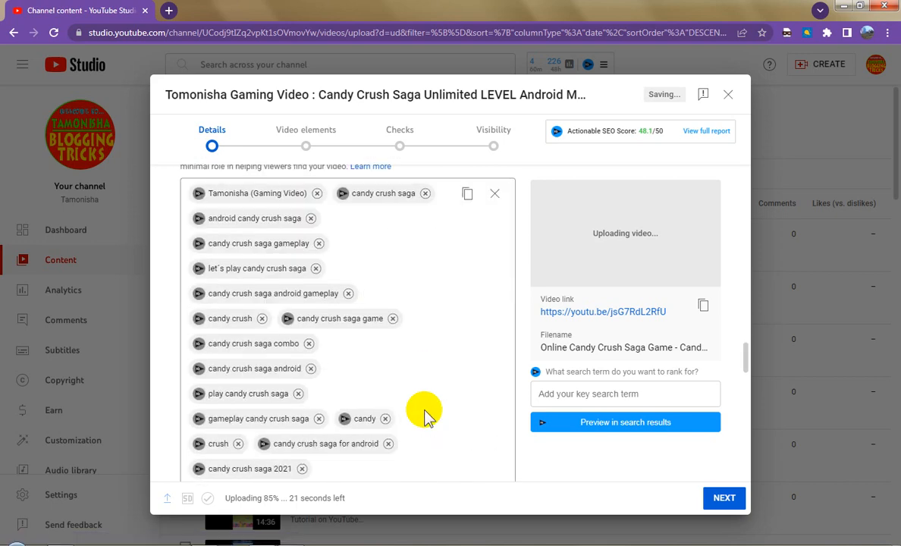
{"action": "scroll", "coordinate": [425, 414], "scroll_direction": "down", "scroll_amount": 2}
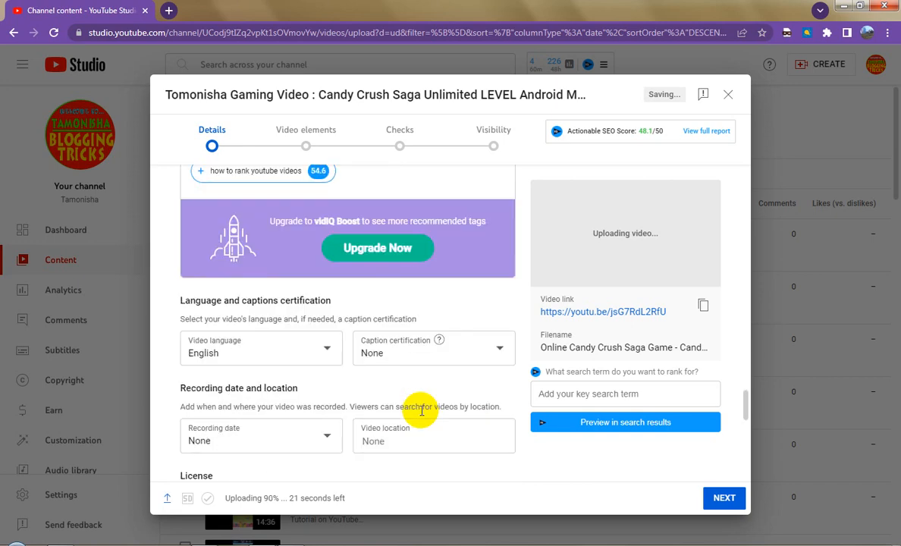
{"action": "scroll", "coordinate": [421, 410], "scroll_direction": "up", "scroll_amount": 3}
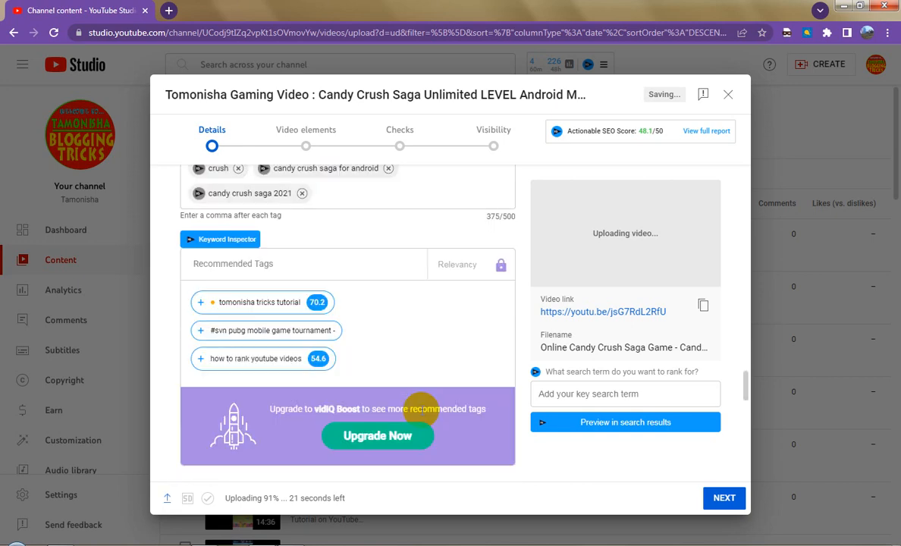
{"action": "scroll", "coordinate": [419, 408], "scroll_direction": "up", "scroll_amount": 2}
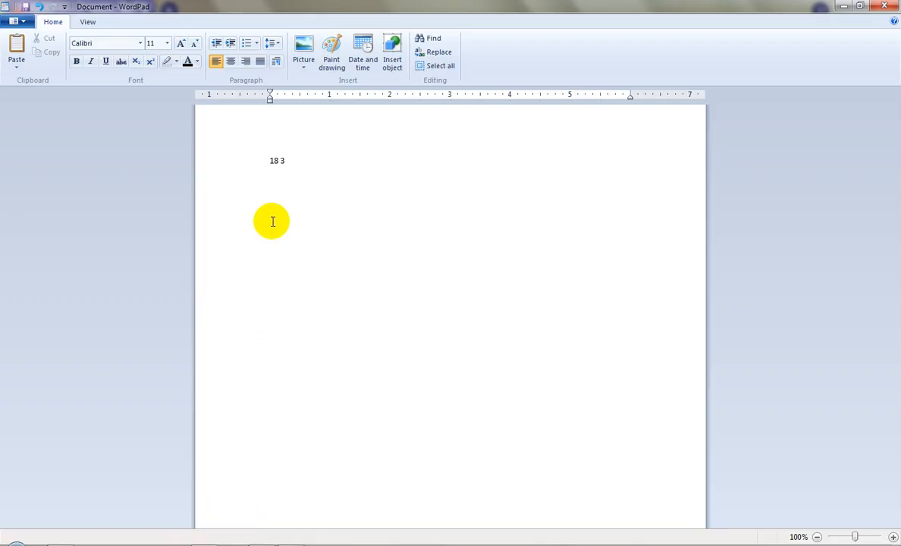
Paste the copied video file name into the WordPad document, replace its hyphen with a comma, and cut the line.
{"action": "left_click", "coordinate": [294, 120]}
{"action": "type", "text": "Online Candy Crush Saga Game - Candy Crush Saga Unlimited LEVEL Android Mobile Game Play 888"}
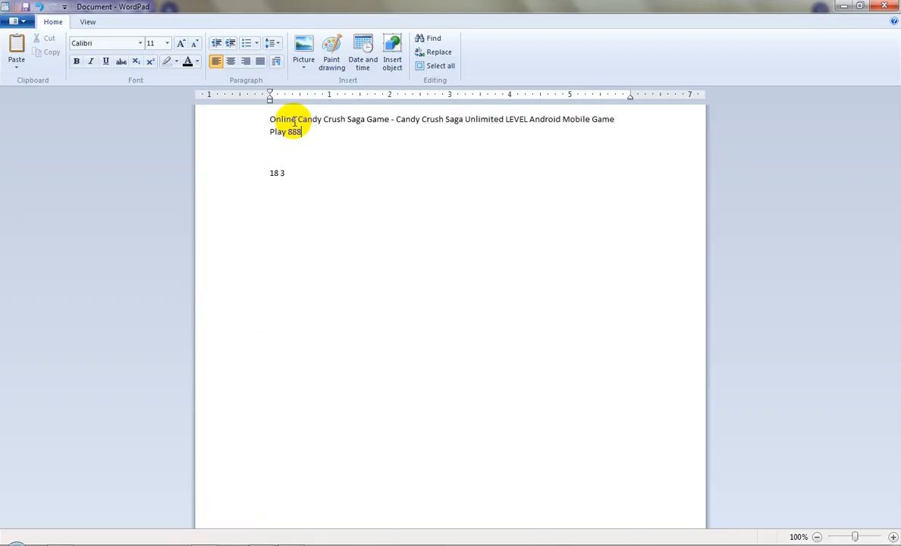
{"action": "left_click_drag", "start_coordinate": [392, 118], "coordinate": [395, 120]}
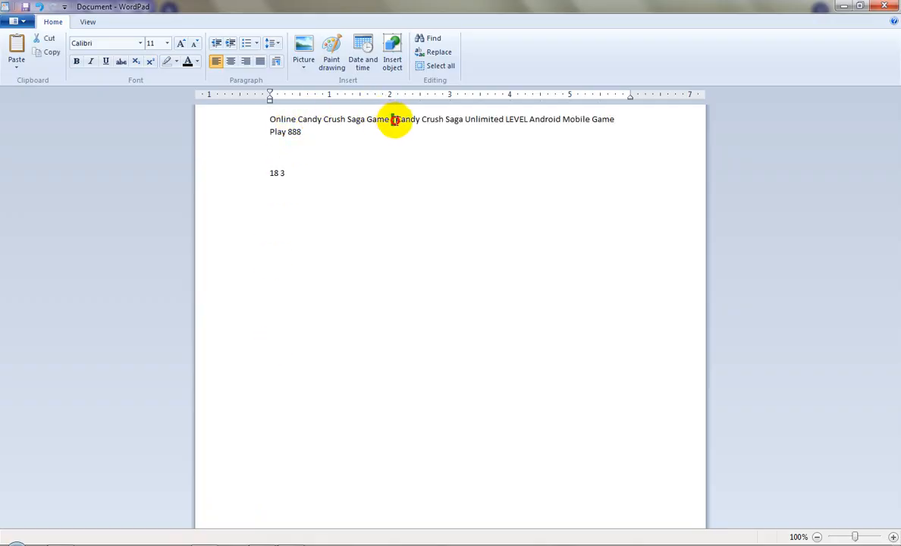
{"action": "type", "text": ","}
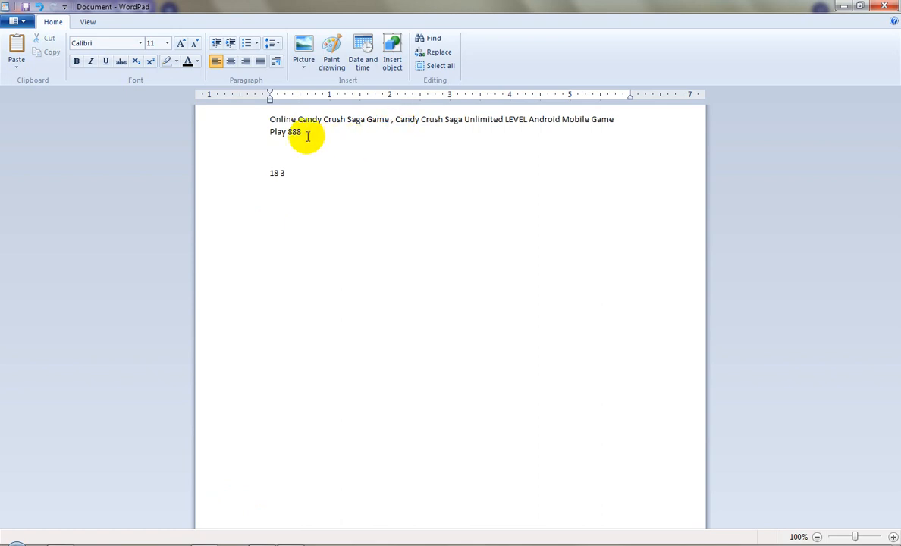
{"action": "left_click_drag", "start_coordinate": [306, 135], "coordinate": [257, 117]}
{"action": "key", "text": "ctrl+x"}
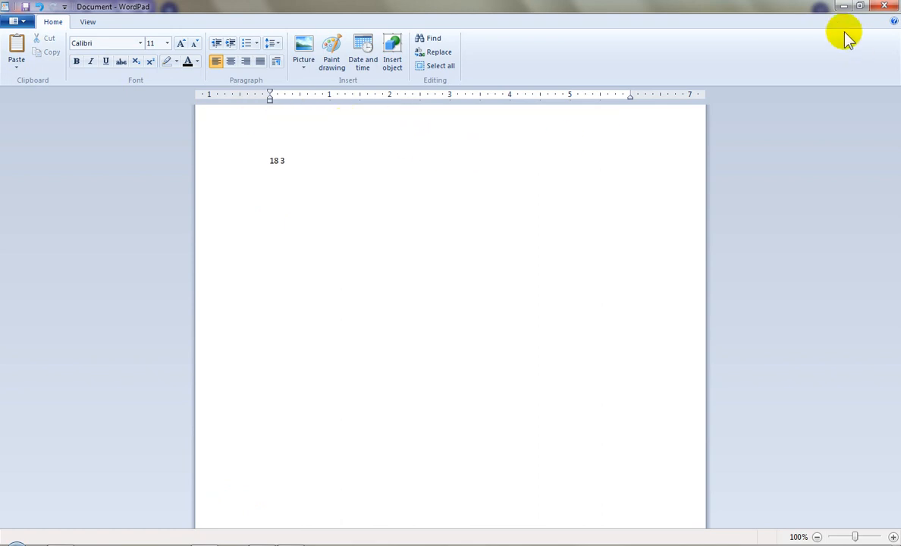
Back in YouTube Studio, add the tags "Online Candy Crush Saga Game" and "Candy Crush Saga Unlimited LEVEL Android Mobile Game Play 888" from the cut text.
{"action": "left_click", "coordinate": [844, 6]}
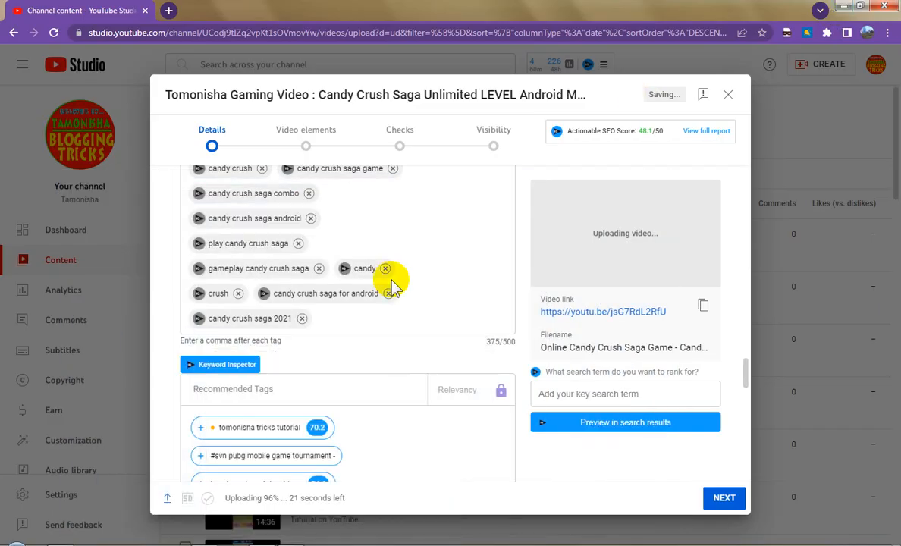
{"action": "left_click", "coordinate": [361, 318]}
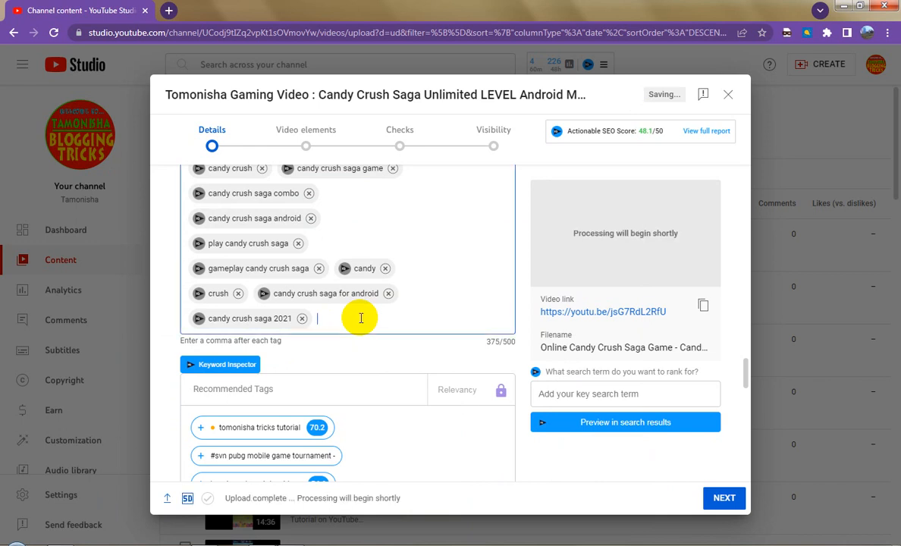
{"action": "key", "text": "ctrl+v"}
Set the recording date to Nov 16, 2023 and the video location to Mumbai.
{"action": "scroll", "coordinate": [428, 372], "scroll_direction": "down", "scroll_amount": 2}
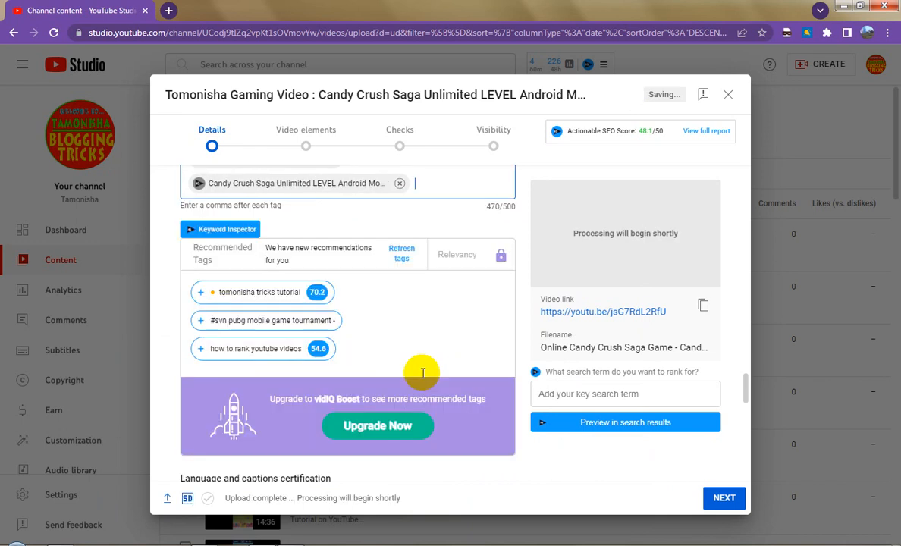
{"action": "scroll", "coordinate": [420, 374], "scroll_direction": "down", "scroll_amount": 3}
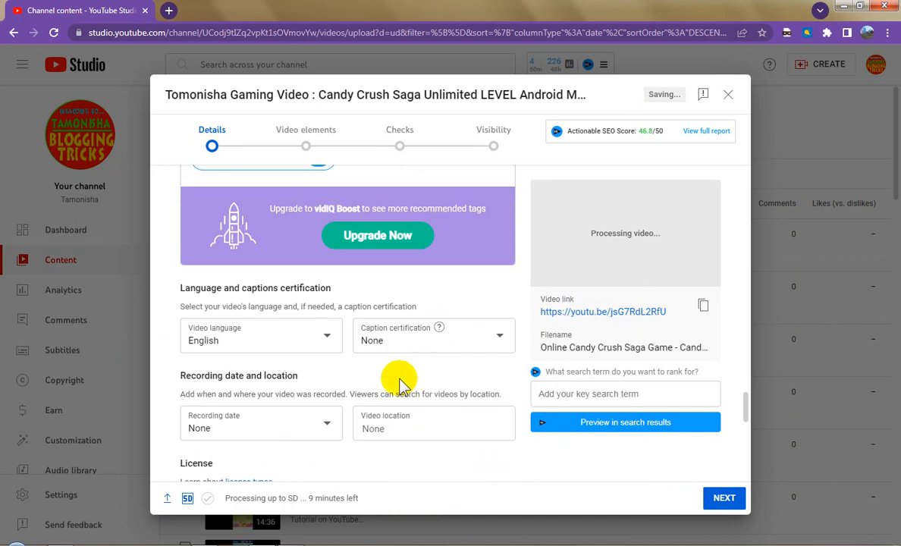
{"action": "left_click", "coordinate": [286, 414]}
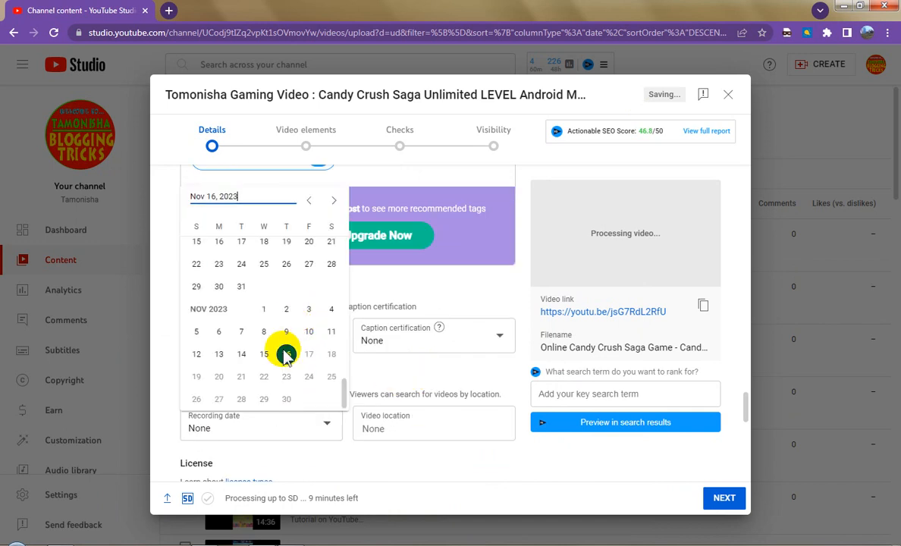
{"action": "left_click", "coordinate": [288, 354]}
{"action": "left_click", "coordinate": [385, 428]}
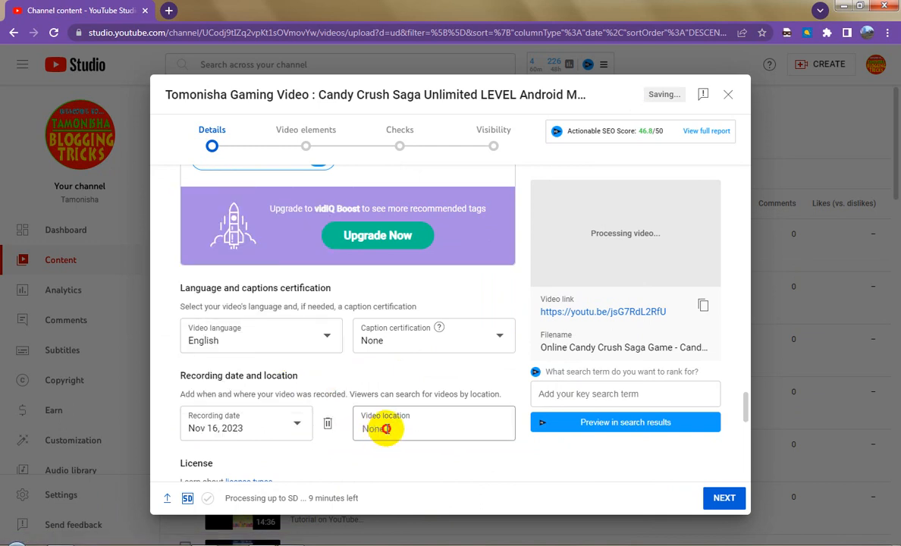
{"action": "left_click", "coordinate": [387, 429]}
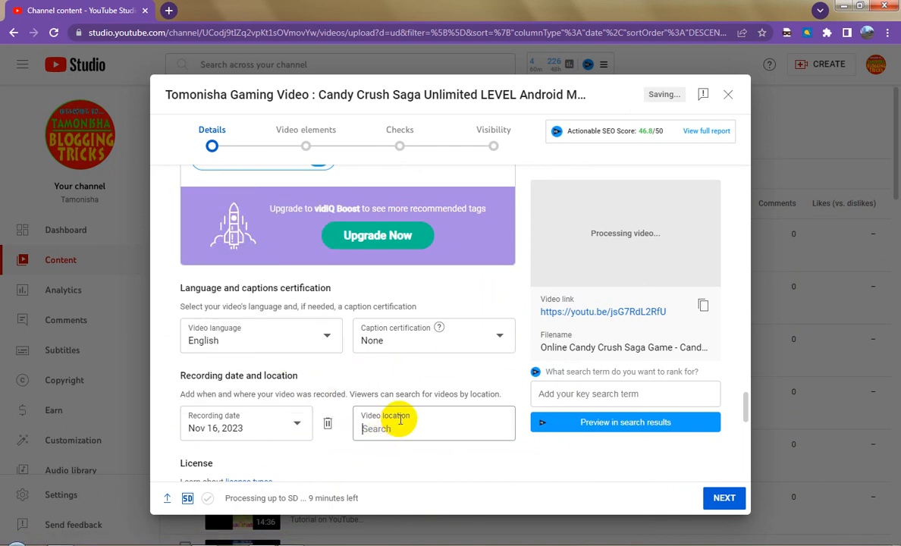
{"action": "type", "text": "m"}
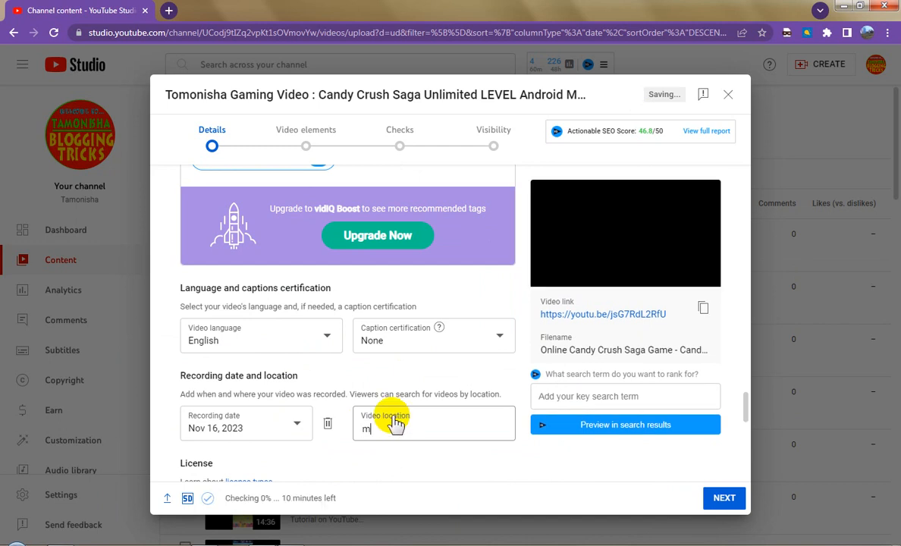
{"action": "type", "text": "um"}
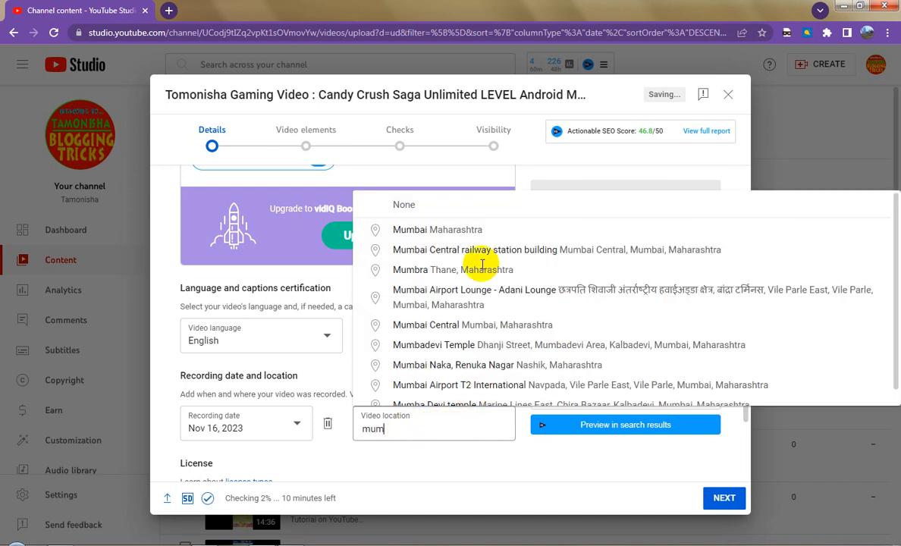
{"action": "left_click", "coordinate": [458, 229]}
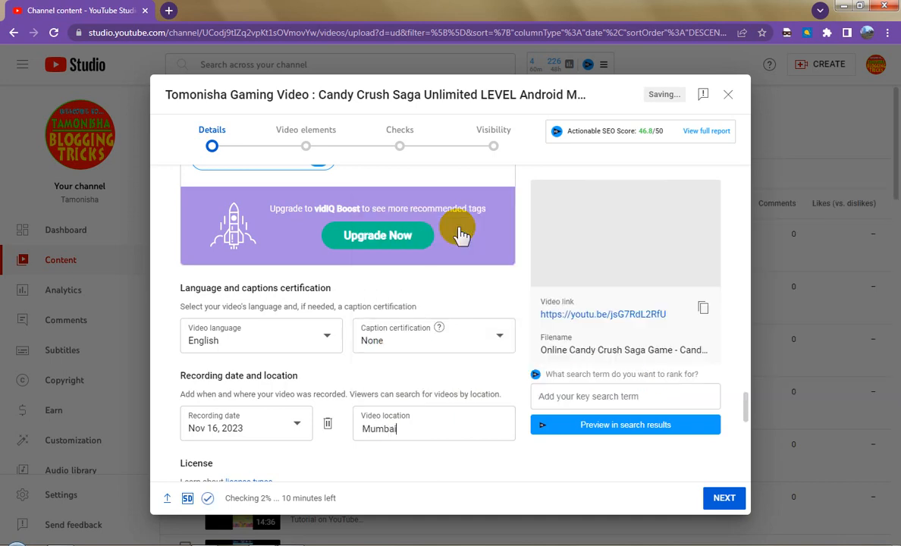
Review the video's license, embedding, Shorts remixing and category settings.
{"action": "scroll", "coordinate": [533, 404], "scroll_direction": "down", "scroll_amount": 3}
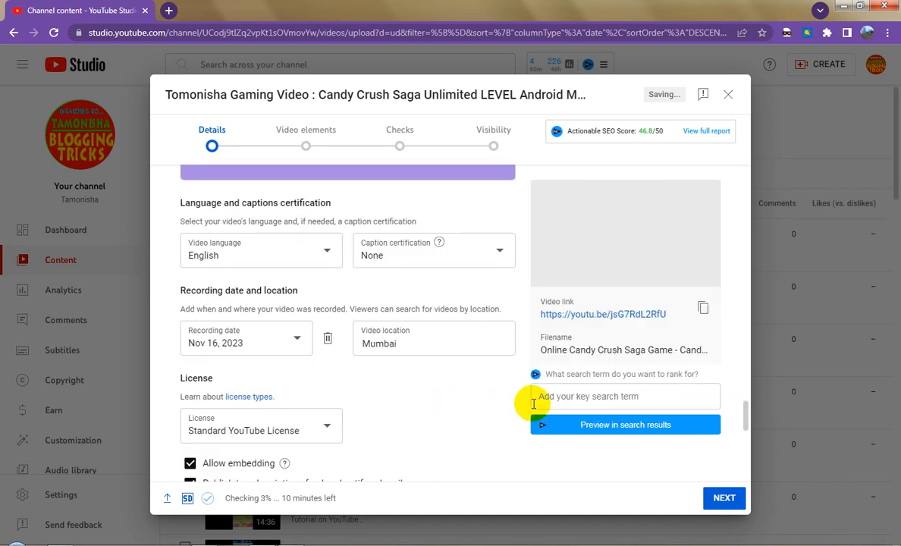
{"action": "scroll", "coordinate": [445, 406], "scroll_direction": "down", "scroll_amount": 2}
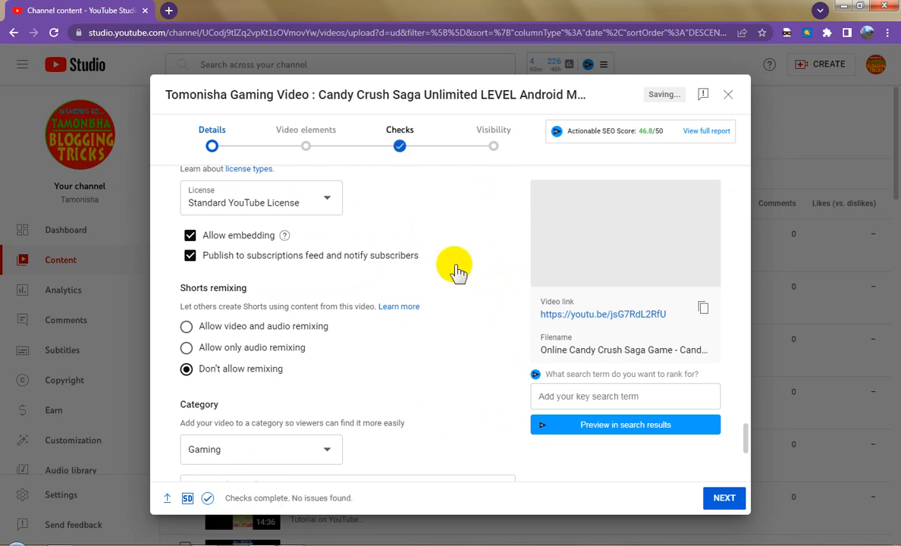
{"action": "scroll", "coordinate": [447, 294], "scroll_direction": "up", "scroll_amount": 2}
{"action": "scroll", "coordinate": [445, 291], "scroll_direction": "up", "scroll_amount": 2}
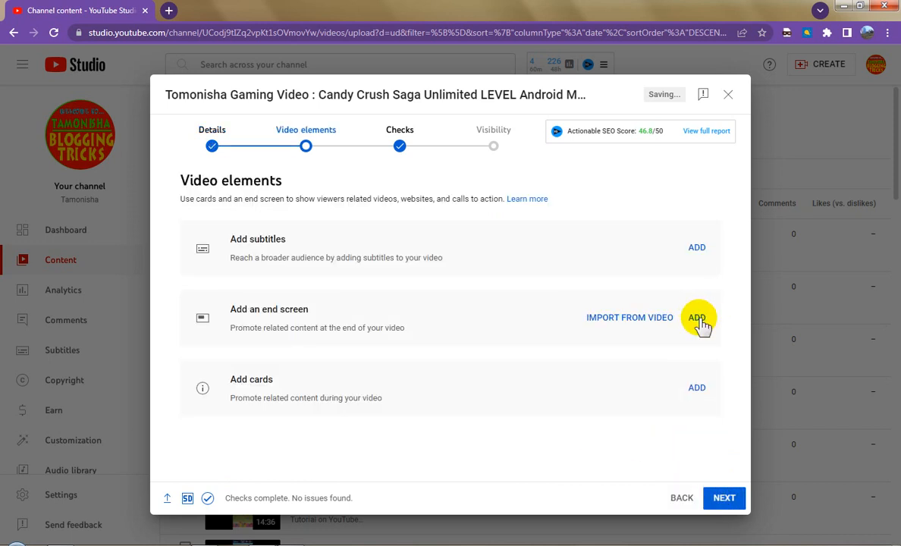
Add an end screen to the video by importing the layout from the latest video, and save it.
{"action": "left_click", "coordinate": [561, 322]}
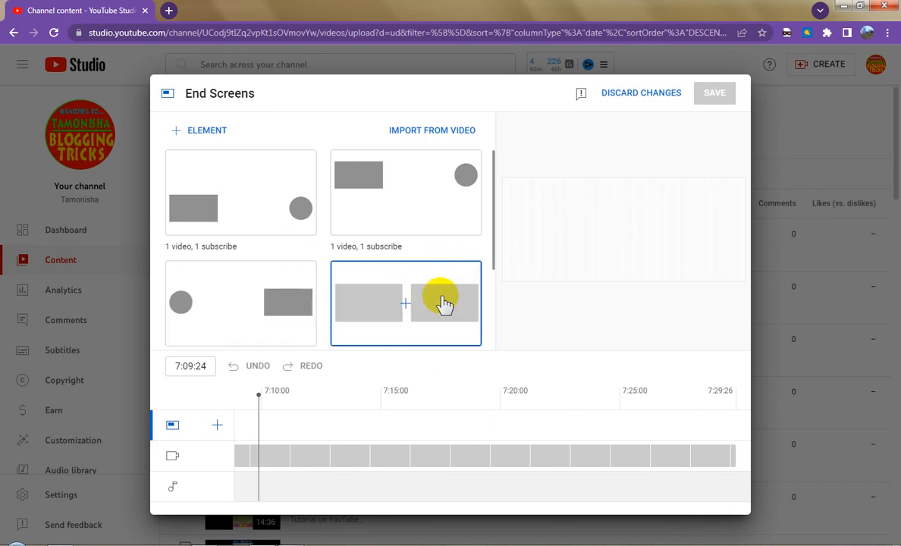
{"action": "scroll", "coordinate": [449, 302], "scroll_direction": "down", "scroll_amount": 3}
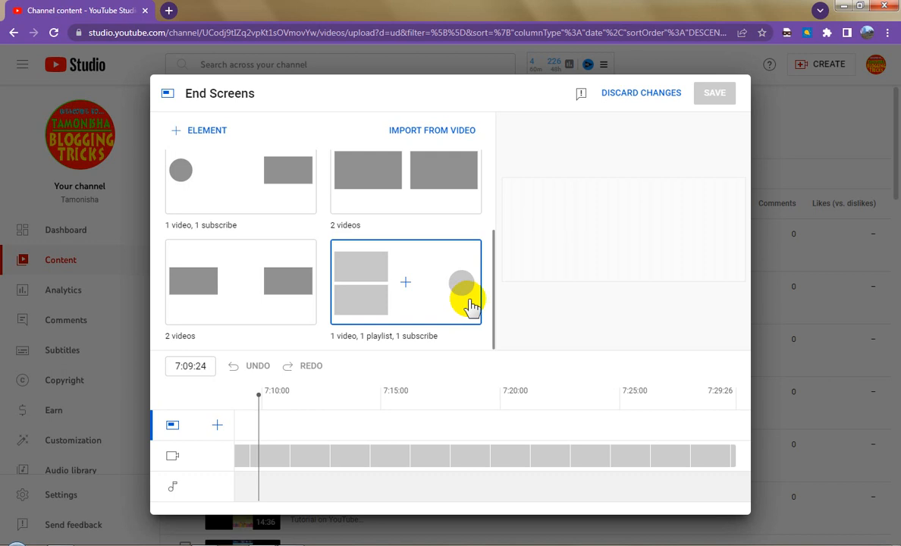
{"action": "scroll", "coordinate": [450, 270], "scroll_direction": "up", "scroll_amount": 2}
{"action": "scroll", "coordinate": [452, 273], "scroll_direction": "up", "scroll_amount": 1}
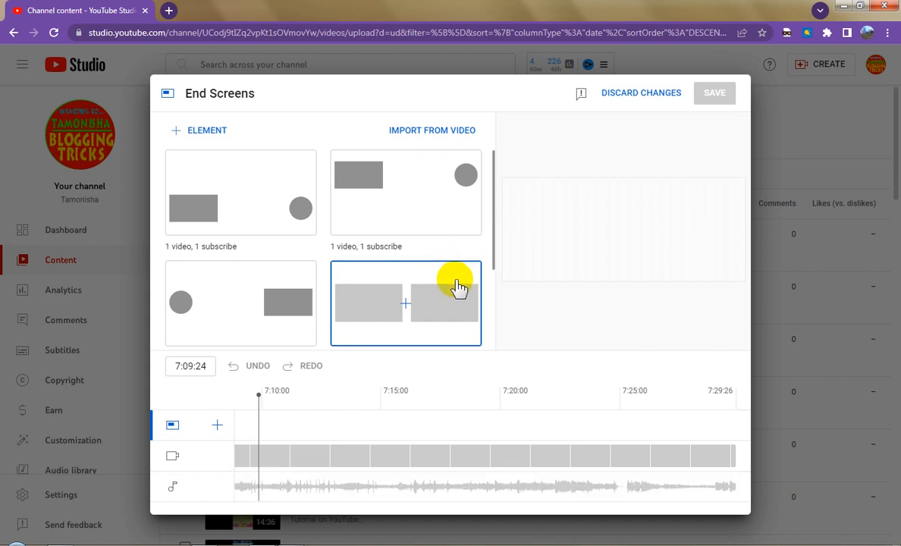
{"action": "scroll", "coordinate": [459, 288], "scroll_direction": "down", "scroll_amount": 2}
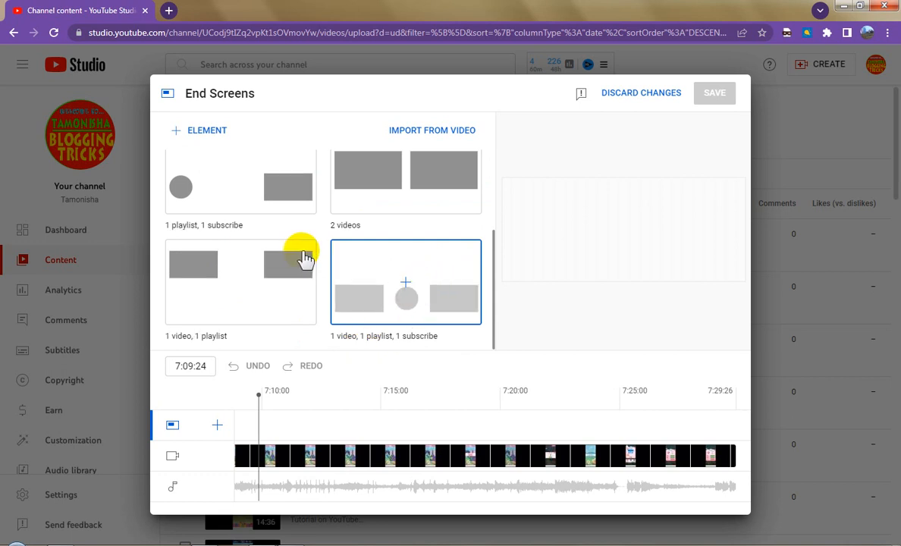
{"action": "scroll", "coordinate": [302, 251], "scroll_direction": "up", "scroll_amount": 2}
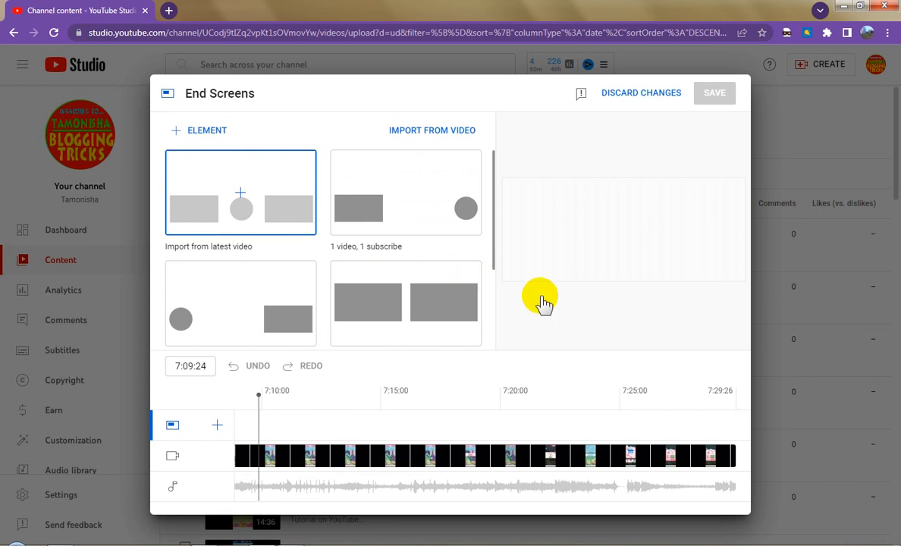
{"action": "left_click", "coordinate": [227, 174]}
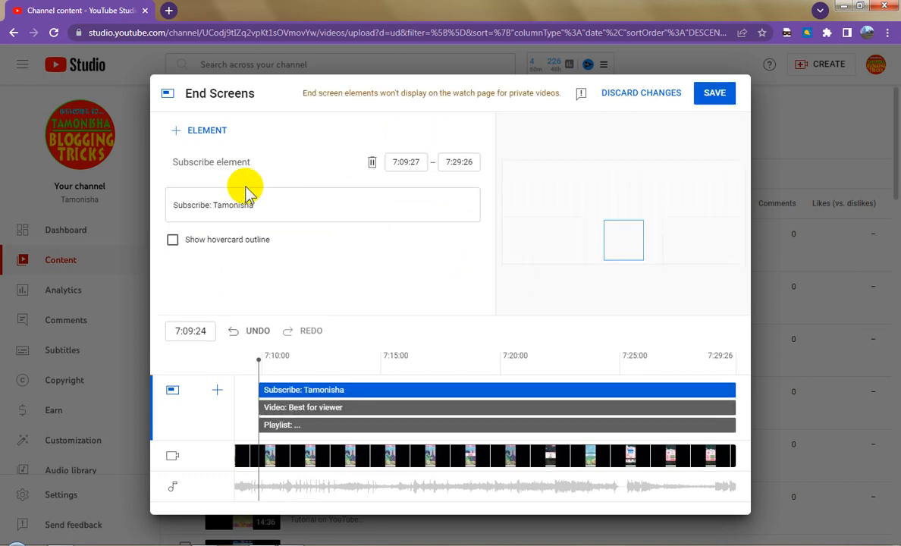
{"action": "left_click", "coordinate": [717, 95]}
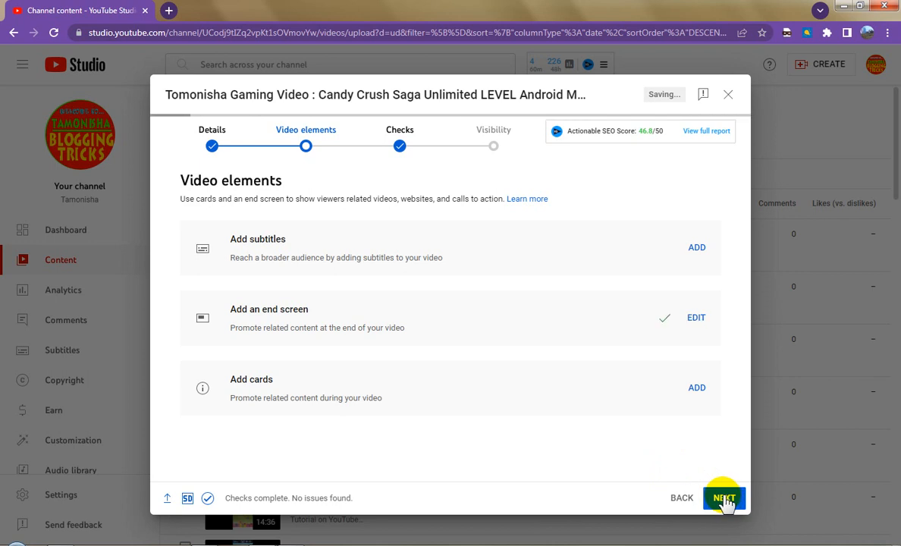
Continue past the video elements and checks to the Schedule option in the visibility settings.
{"action": "left_click", "coordinate": [725, 499]}
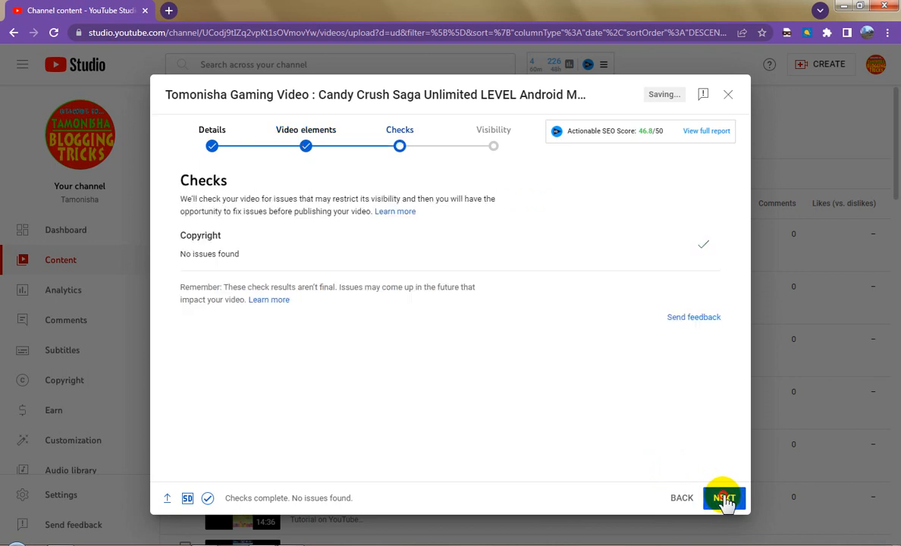
{"action": "left_click", "coordinate": [724, 500]}
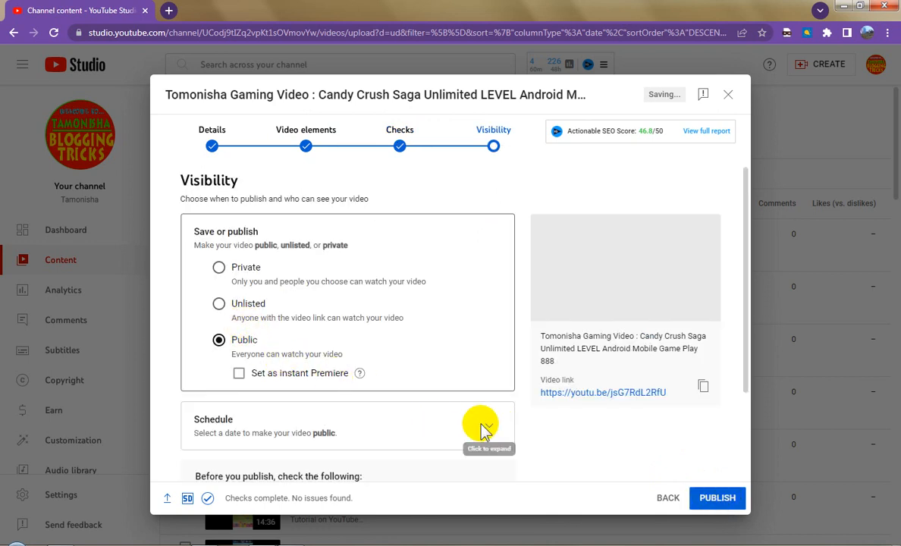
{"action": "left_click", "coordinate": [235, 422]}
{"action": "double_click", "coordinate": [235, 422]}
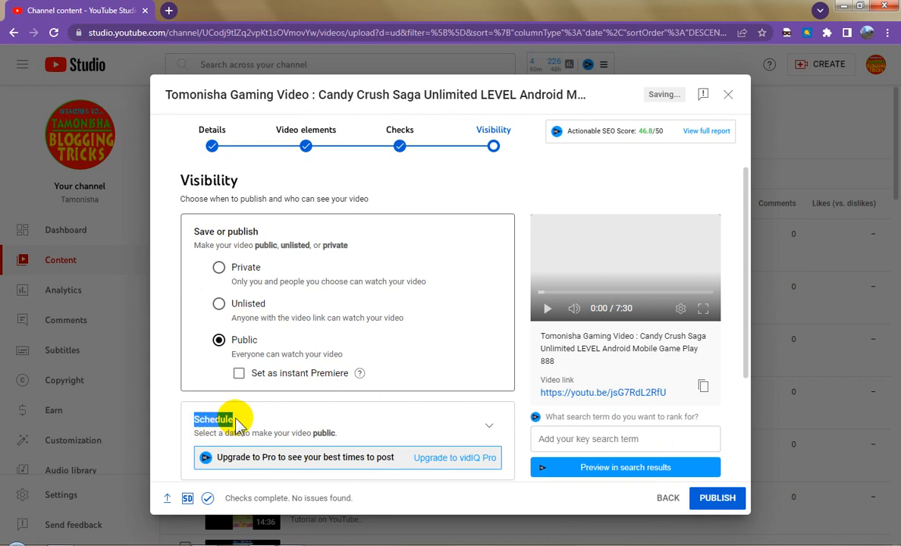
{"action": "scroll", "coordinate": [509, 399], "scroll_direction": "down", "scroll_amount": 1}
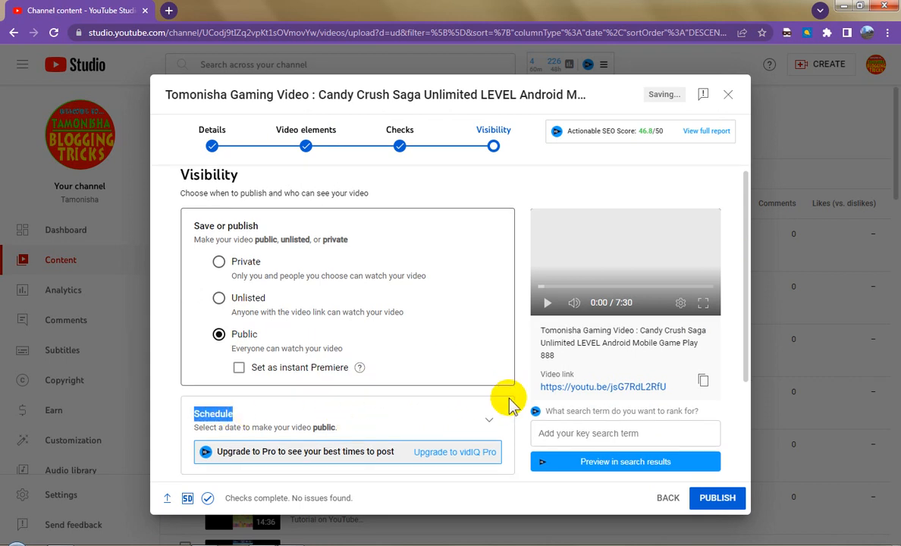
{"action": "scroll", "coordinate": [489, 410], "scroll_direction": "down", "scroll_amount": 2}
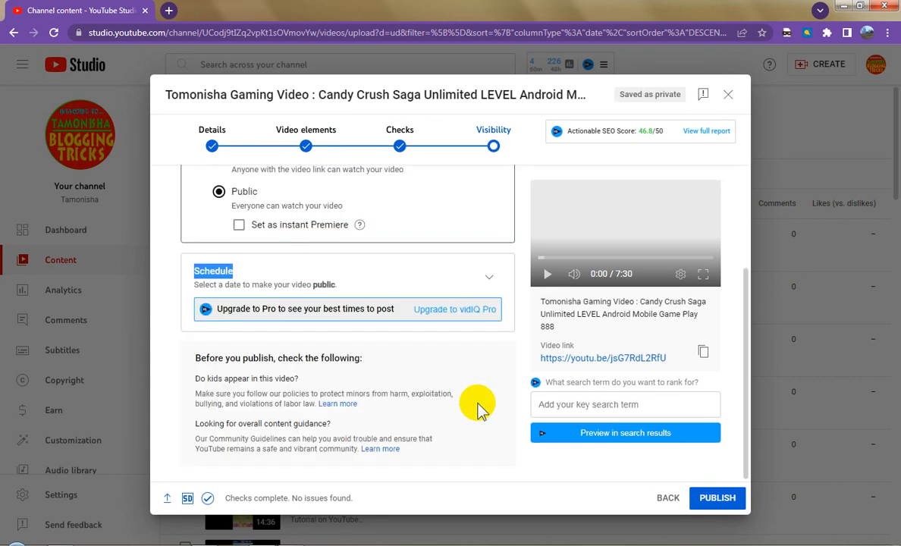
Schedule the video to become public on Nov 19, 2023 at 12:00 AM and dismiss the confirmation.
{"action": "left_click", "coordinate": [488, 281]}
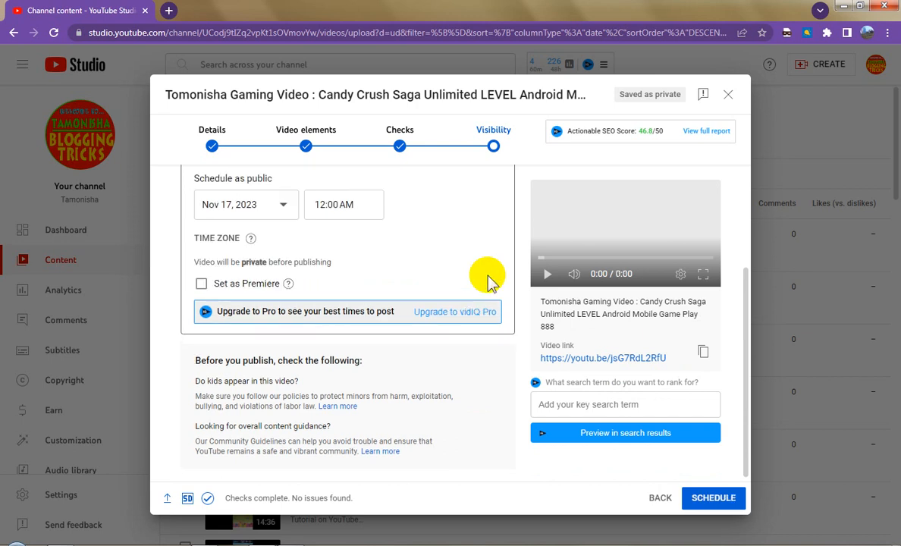
{"action": "left_click", "coordinate": [283, 207]}
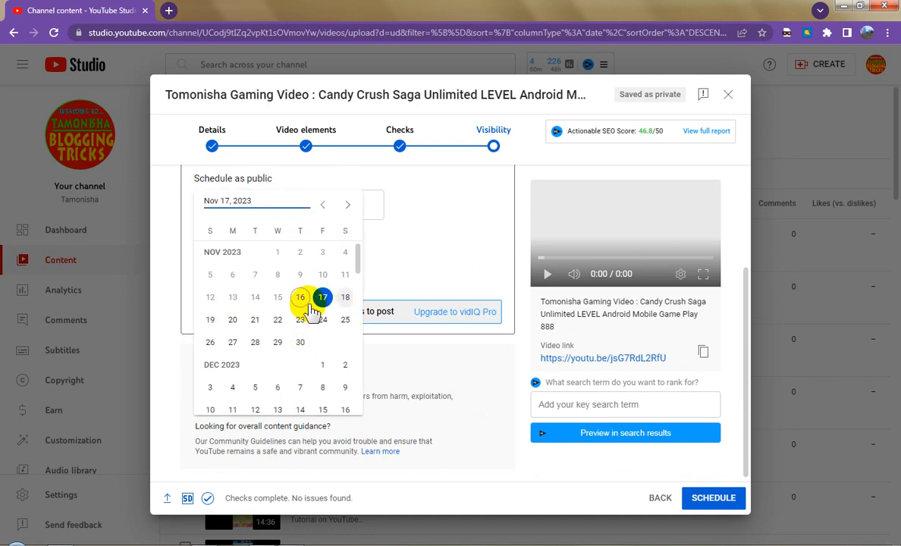
{"action": "left_click", "coordinate": [210, 322]}
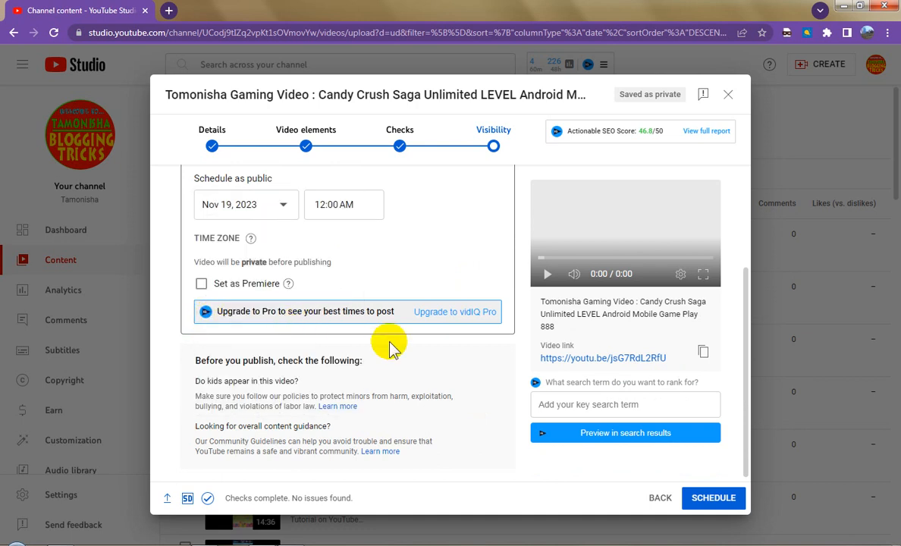
{"action": "left_click", "coordinate": [714, 500]}
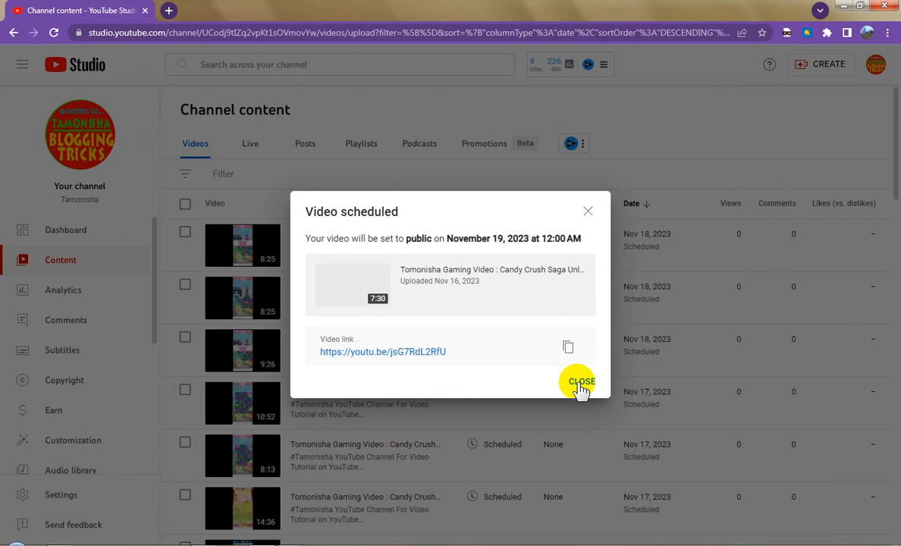
{"action": "left_click", "coordinate": [581, 384]}
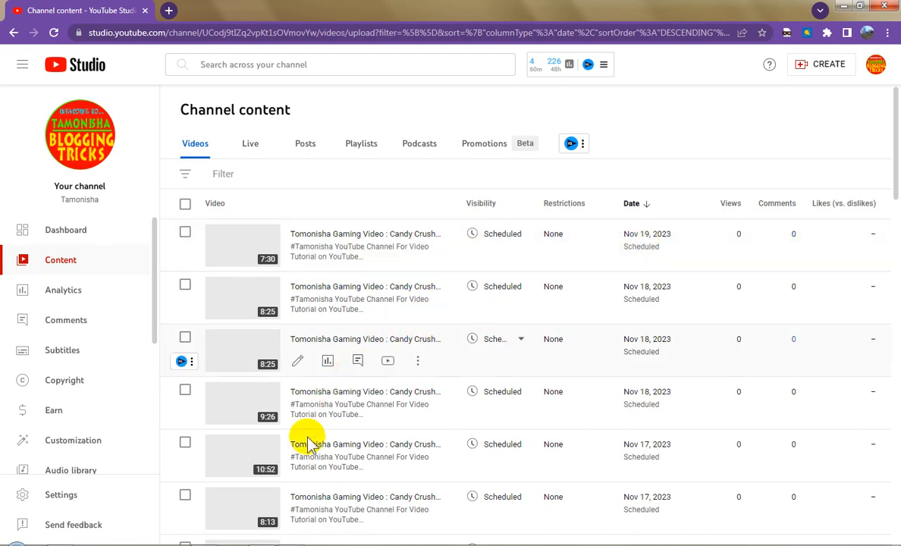
Switch to the "next sabar seshe by rename" folder, put the Game Play 889 MP4 file on the clipboard, and return to YouTube Studio.
{"action": "left_click", "coordinate": [320, 544]}
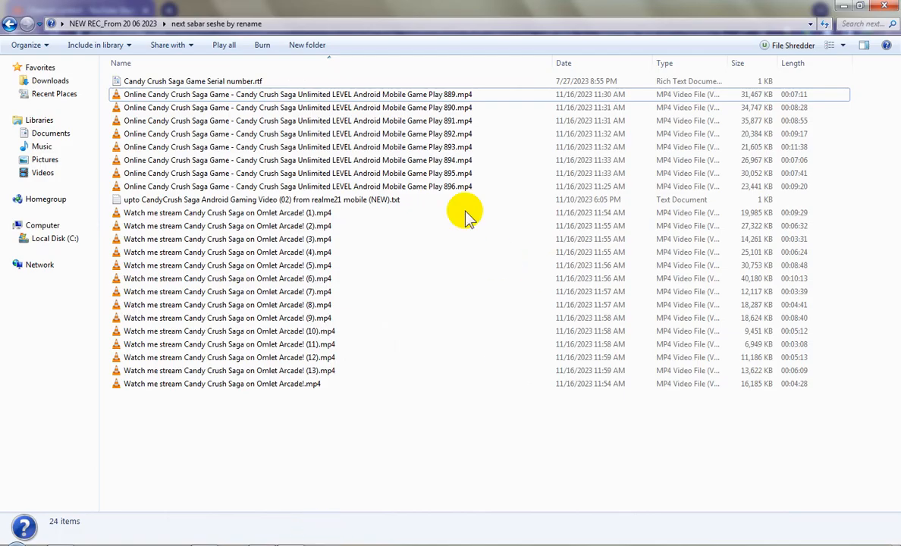
{"action": "left_click", "coordinate": [461, 95]}
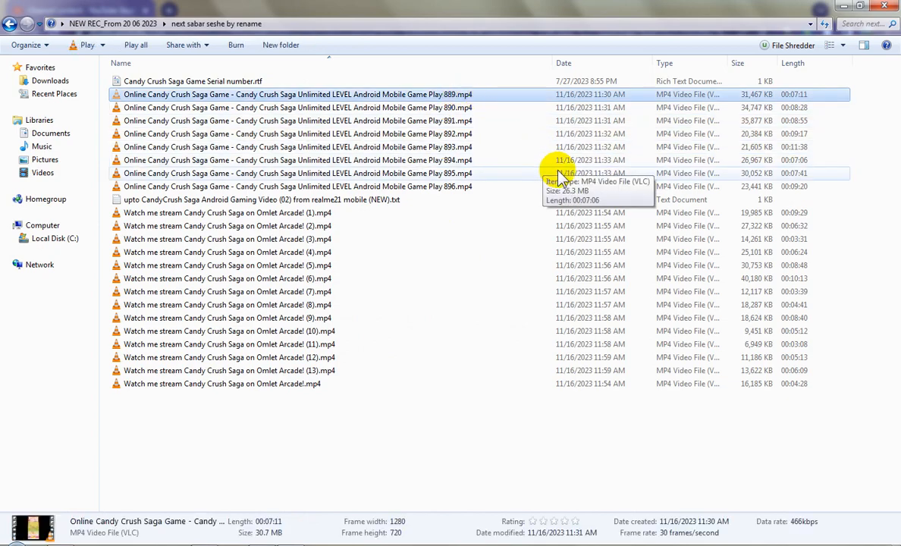
{"action": "left_click", "coordinate": [843, 6]}
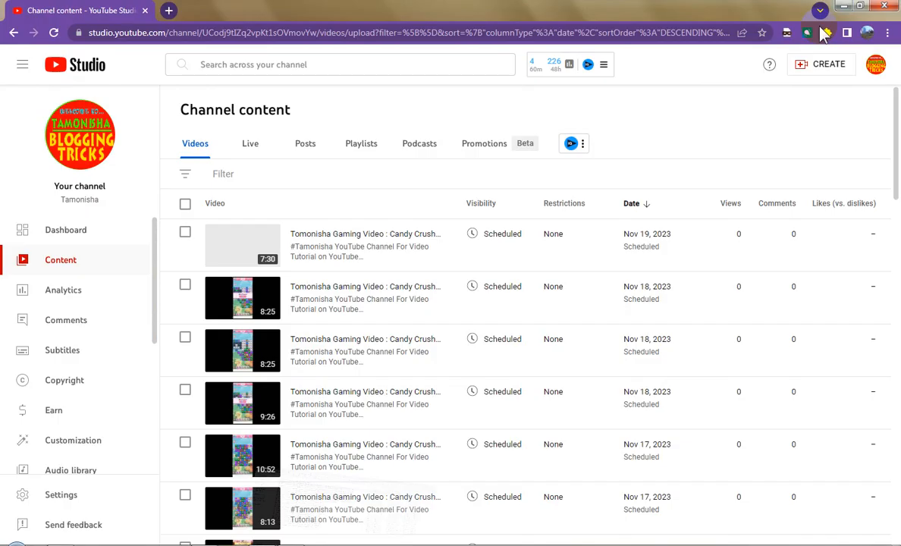
Start a new video upload and create the folder New folder (49) inside the upload folder of the file picker, then open it.
{"action": "left_click", "coordinate": [825, 69]}
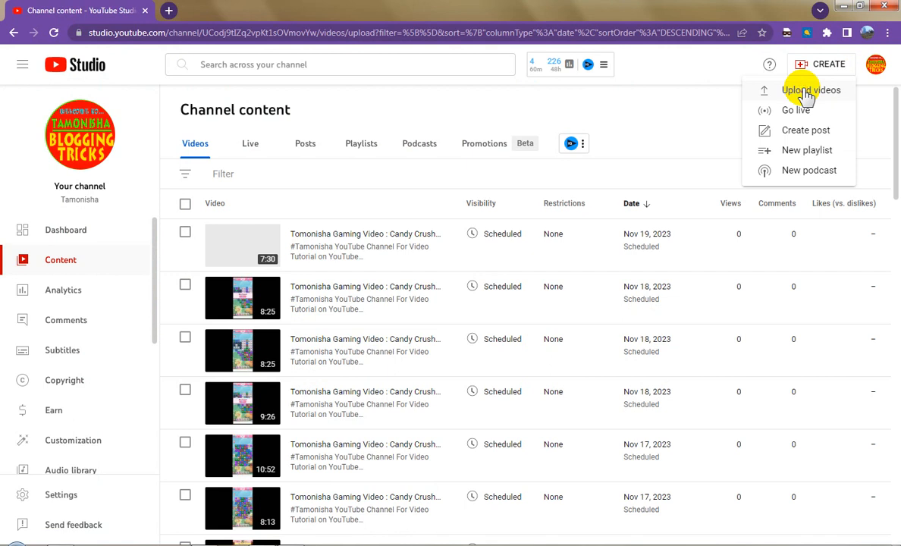
{"action": "left_click", "coordinate": [808, 91]}
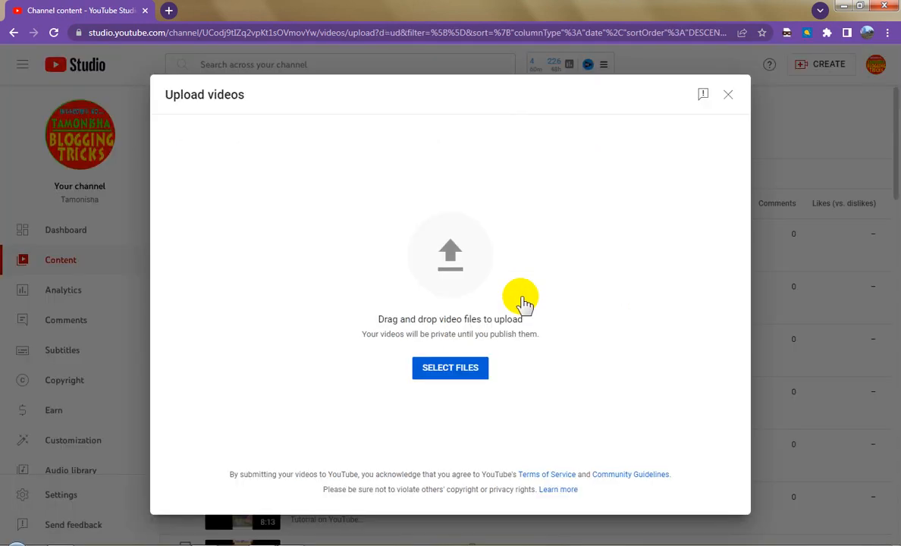
{"action": "left_click", "coordinate": [450, 245]}
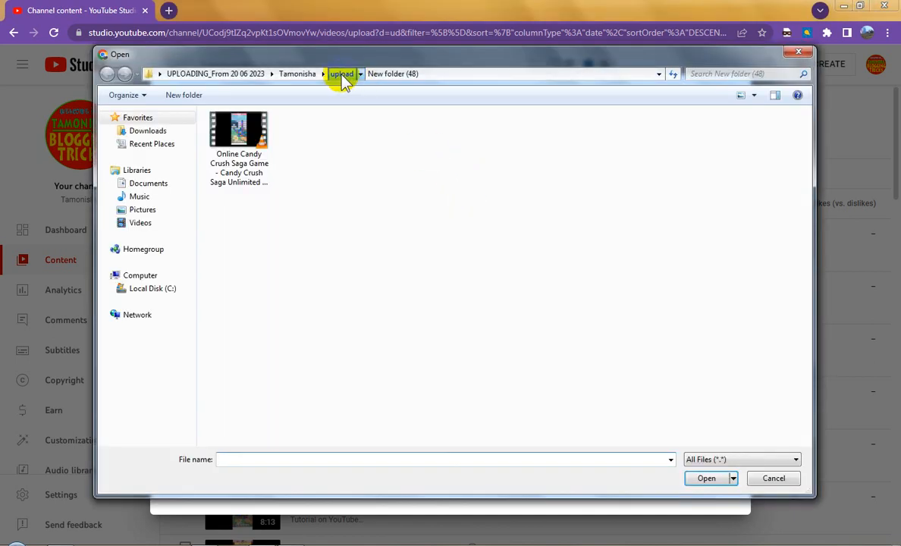
{"action": "left_click", "coordinate": [343, 76]}
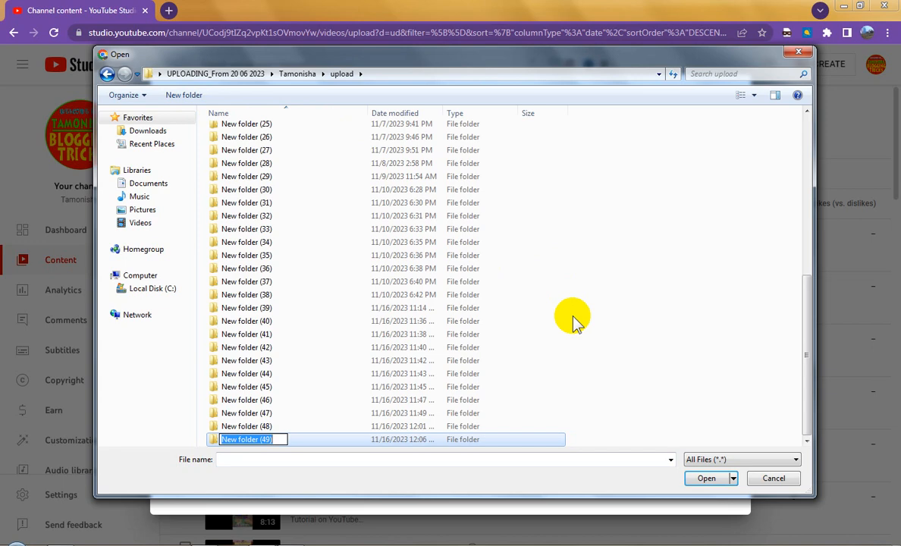
{"action": "key", "text": "Return"}
{"action": "key", "text": "Return"}
{"action": "left_click", "coordinate": [396, 188]}
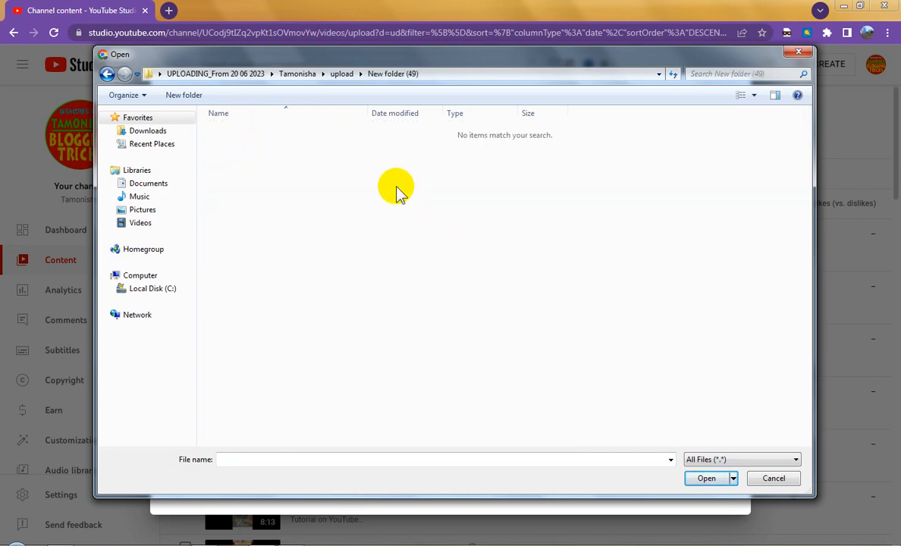
Paste the Game Play 889 video into New folder (49), copy its file name without the extension, and open it for upload.
{"action": "key", "text": "ctrl+v"}
{"action": "key", "text": "F2"}
{"action": "key", "text": "ctrl+c"}
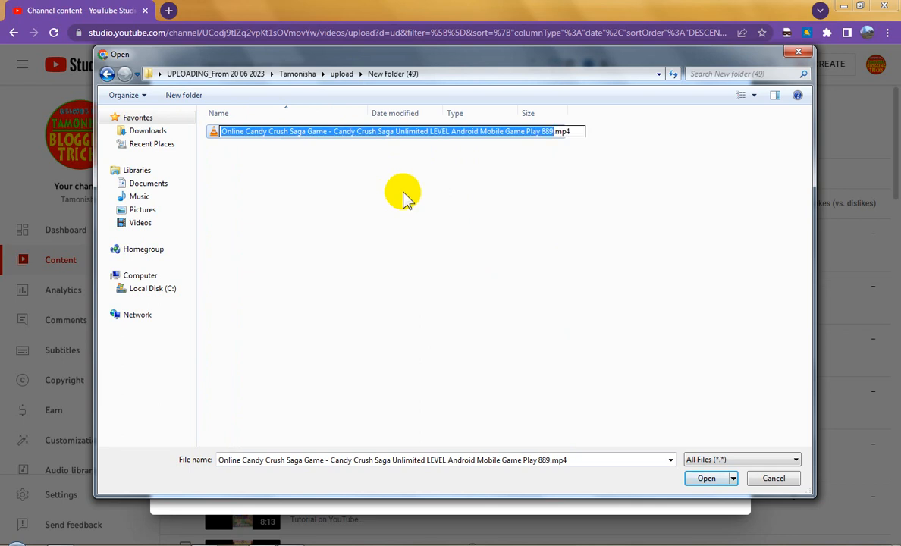
{"action": "key", "text": "Return"}
{"action": "double_click", "coordinate": [315, 134]}
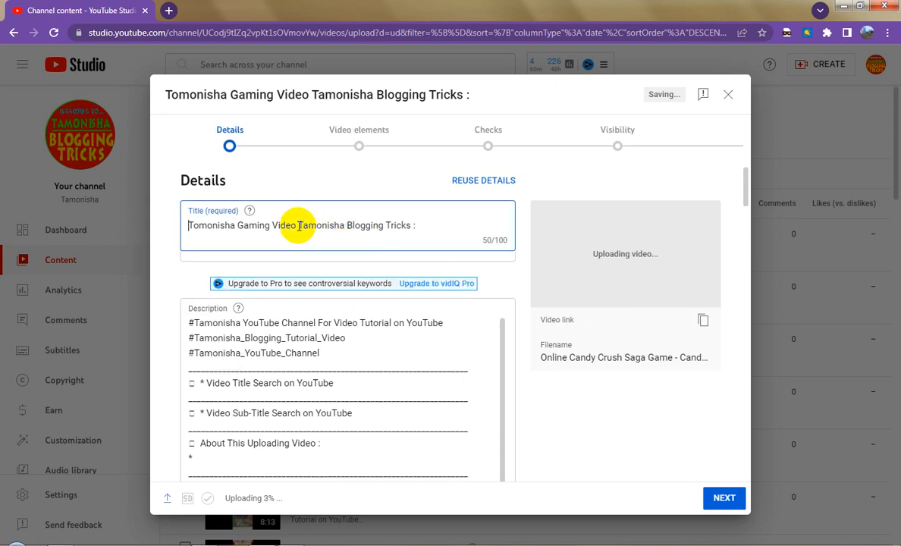
Set the video title to "Tomonisha Gaming Video : Candy Crush Saga Unlimited LEVEL Android Mobile Game Play 889".
{"action": "left_click_drag", "start_coordinate": [300, 226], "coordinate": [428, 226]}
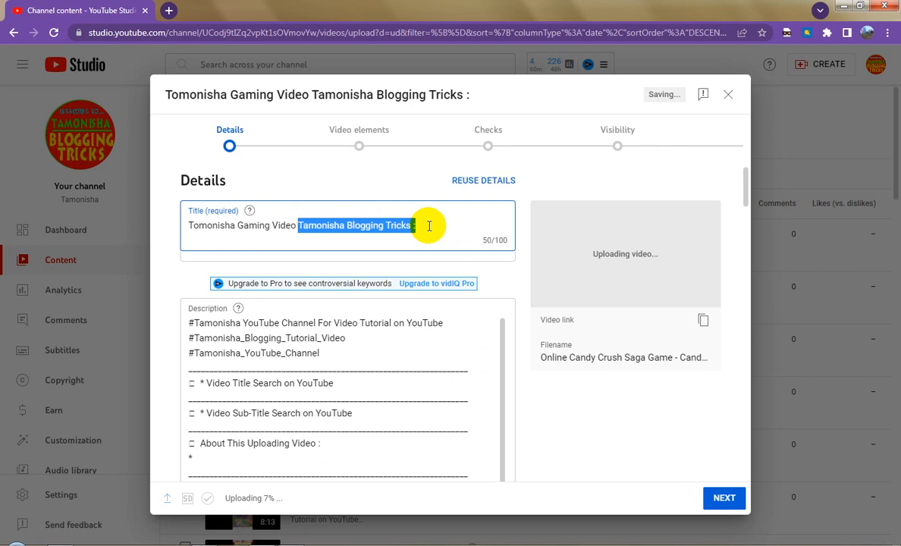
{"action": "key", "text": "BackSpace"}
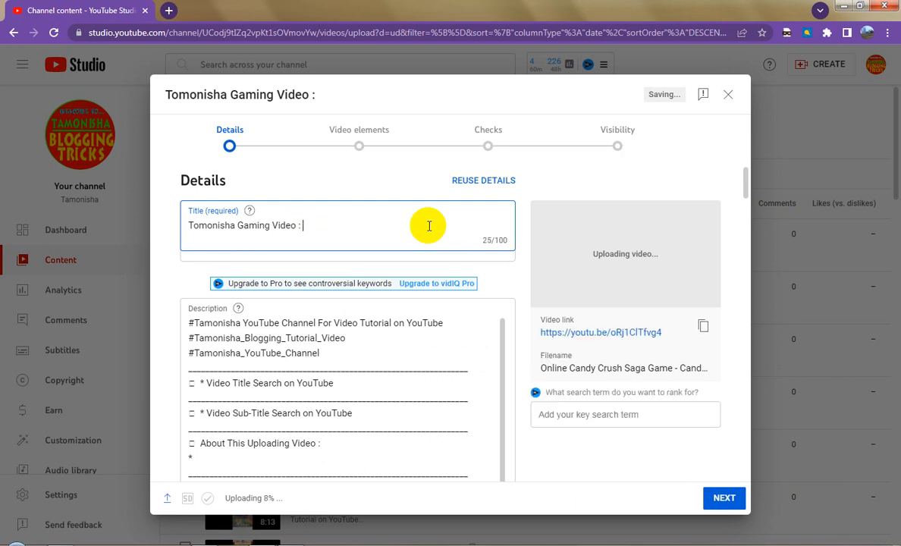
{"action": "key", "text": "ctrl+v"}
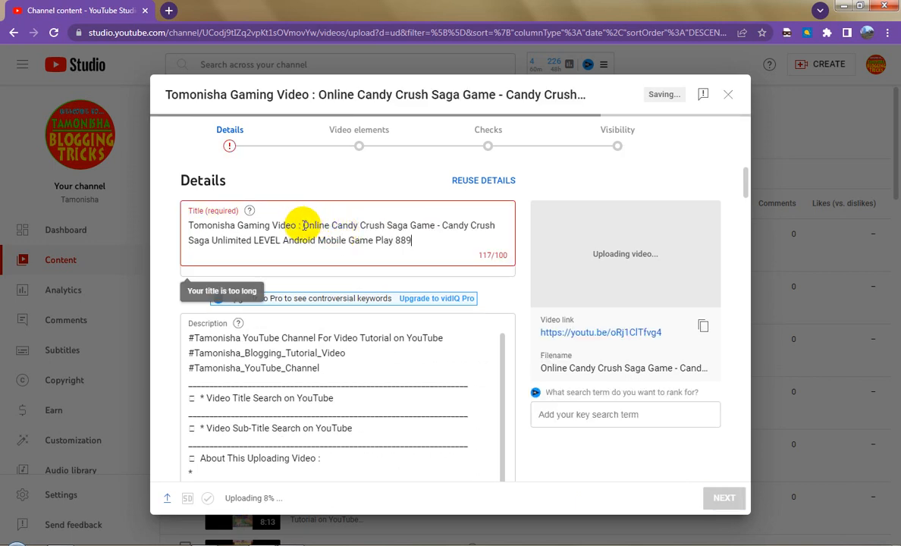
{"action": "left_click_drag", "start_coordinate": [303, 225], "coordinate": [443, 225]}
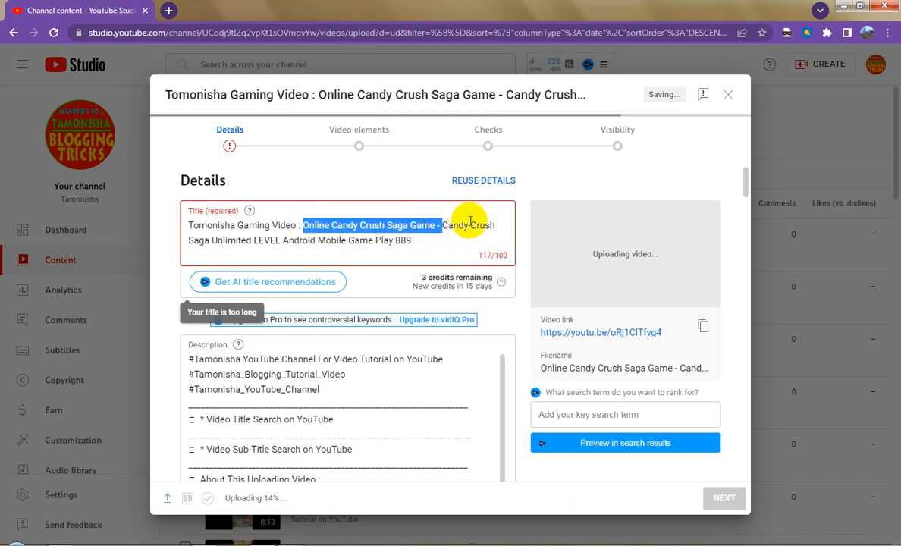
{"action": "key", "text": "BackSpace"}
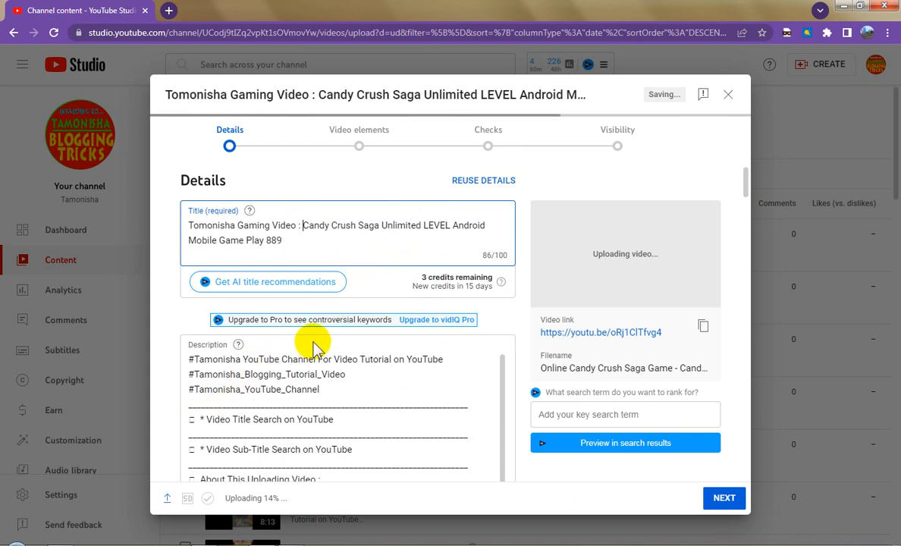
Replace the asterisk before "Video Title Search on YouTube" in the description with the copied file name.
{"action": "left_click", "coordinate": [203, 419]}
{"action": "double_click", "coordinate": [203, 420]}
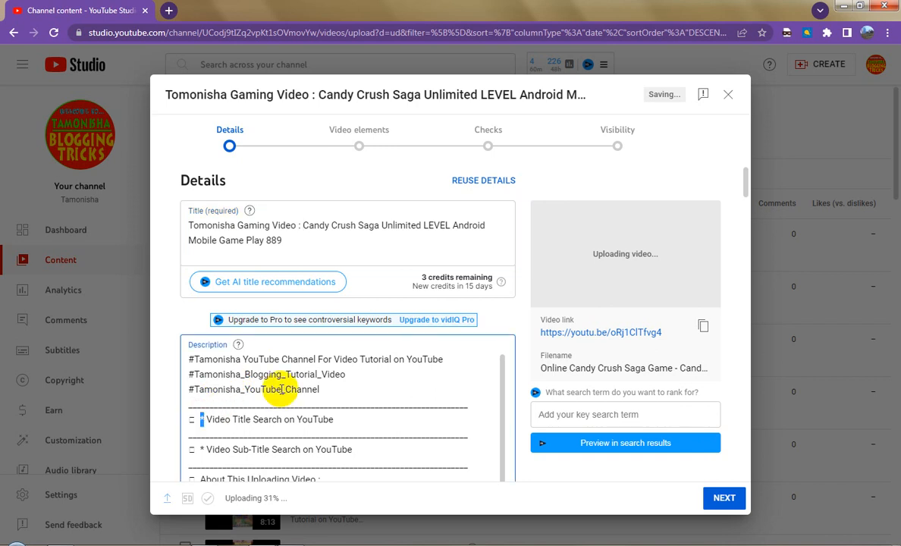
{"action": "key", "text": "ctrl+v"}
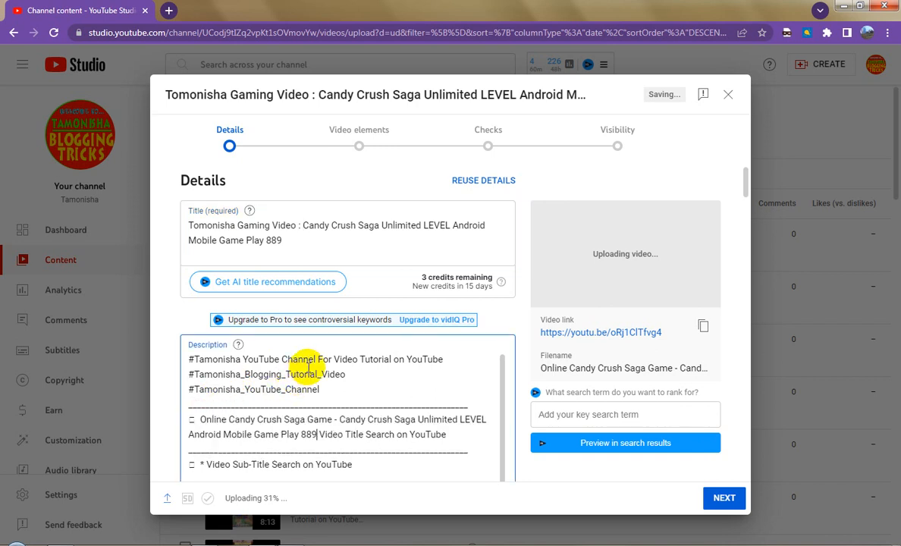
Add the video to the playlists Tamonisha YouTube Video Manager and Tamonisha Online Gaming Video.
{"action": "scroll", "coordinate": [527, 380], "scroll_direction": "down", "scroll_amount": 5}
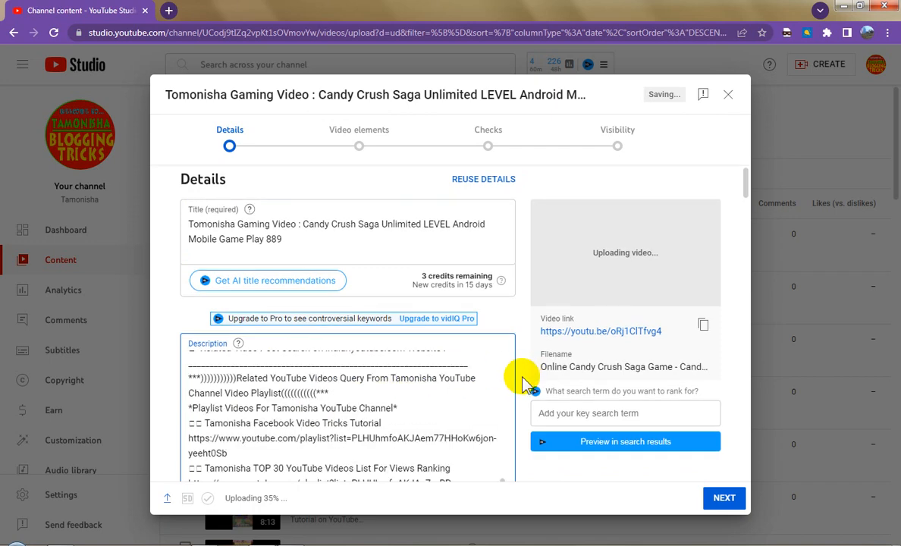
{"action": "scroll", "coordinate": [523, 375], "scroll_direction": "down", "scroll_amount": 10}
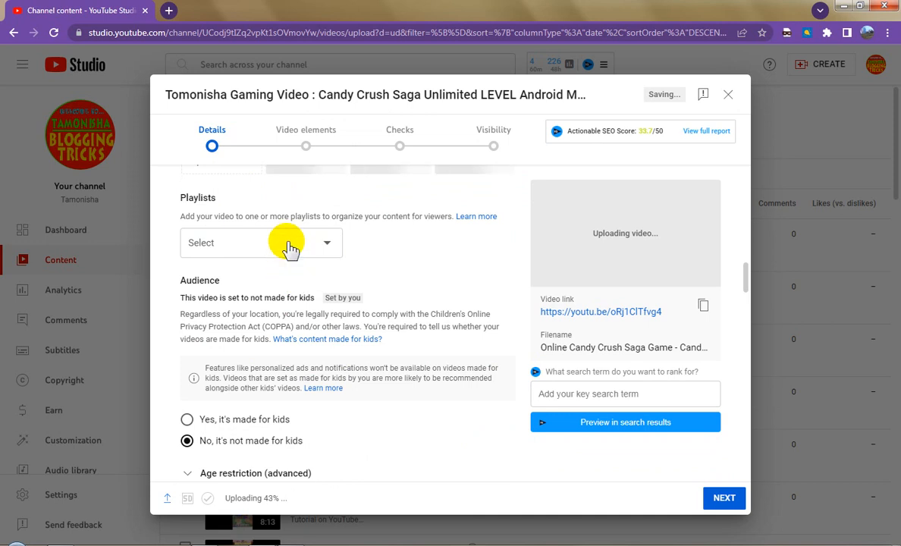
{"action": "left_click", "coordinate": [288, 243]}
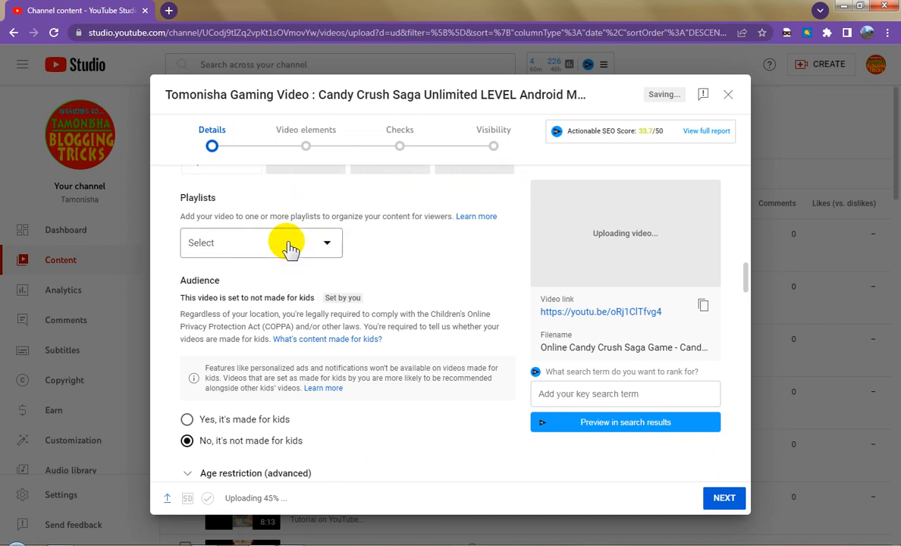
{"action": "left_click", "coordinate": [288, 243]}
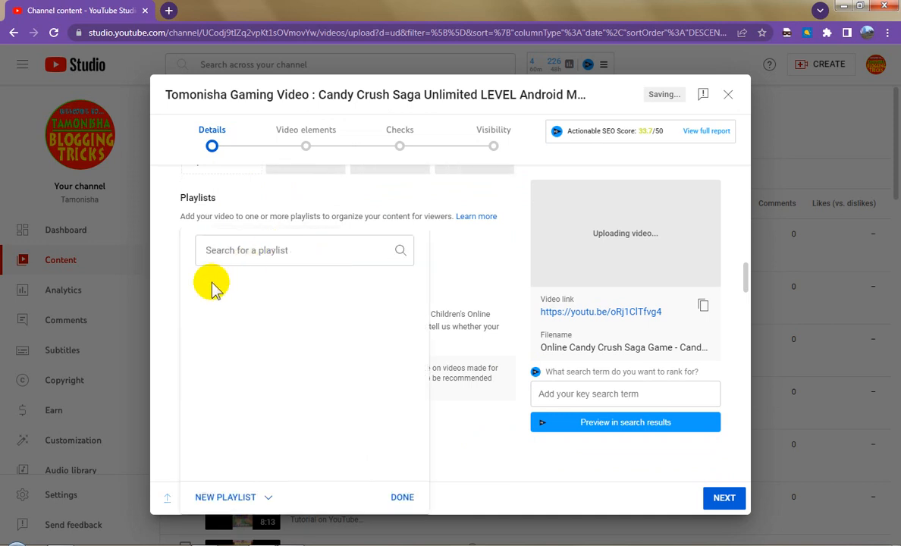
{"action": "left_click", "coordinate": [201, 305]}
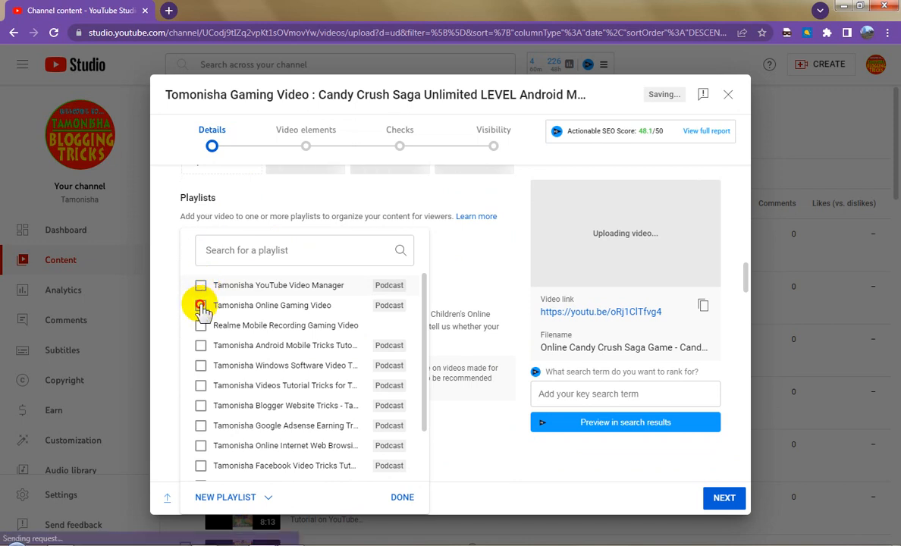
{"action": "left_click", "coordinate": [404, 498]}
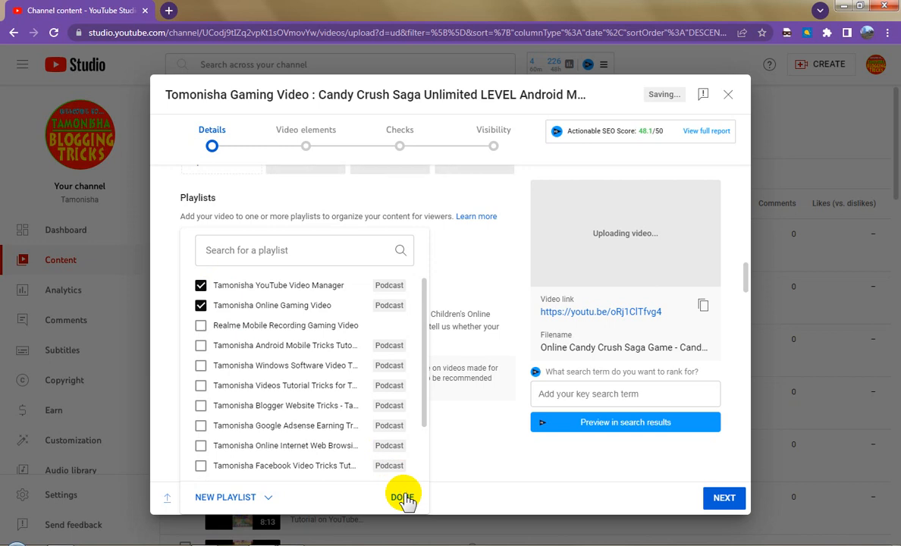
{"action": "left_click", "coordinate": [403, 497]}
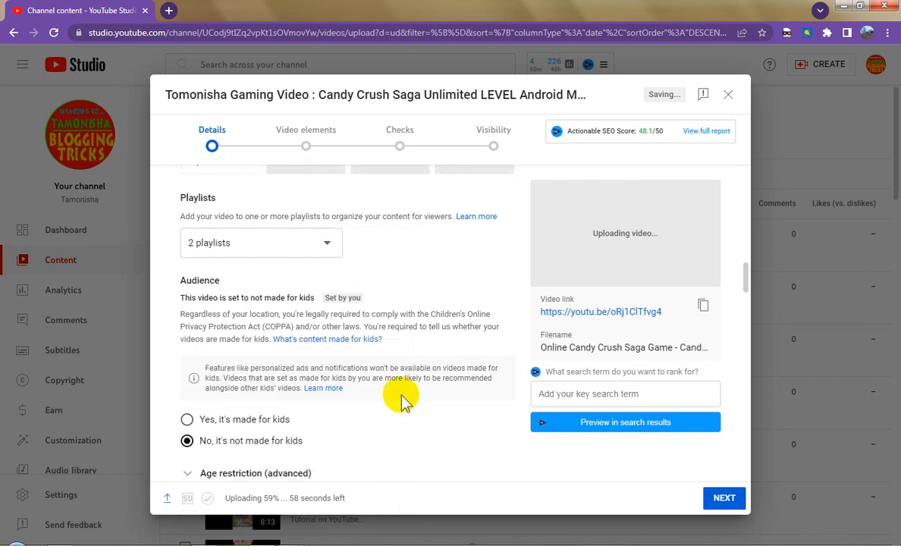
Switch to WordPad, paste the copied file name, replace the hyphen after "Online Candy Crush Saga Game" with a comma, and cut the edited text.
{"action": "scroll", "coordinate": [402, 398], "scroll_direction": "down", "scroll_amount": 3}
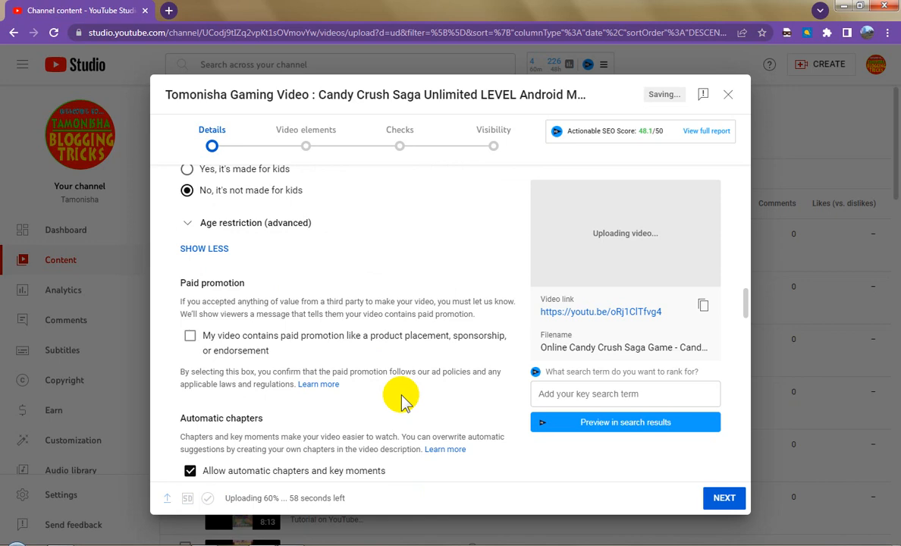
{"action": "scroll", "coordinate": [402, 399], "scroll_direction": "down", "scroll_amount": 2}
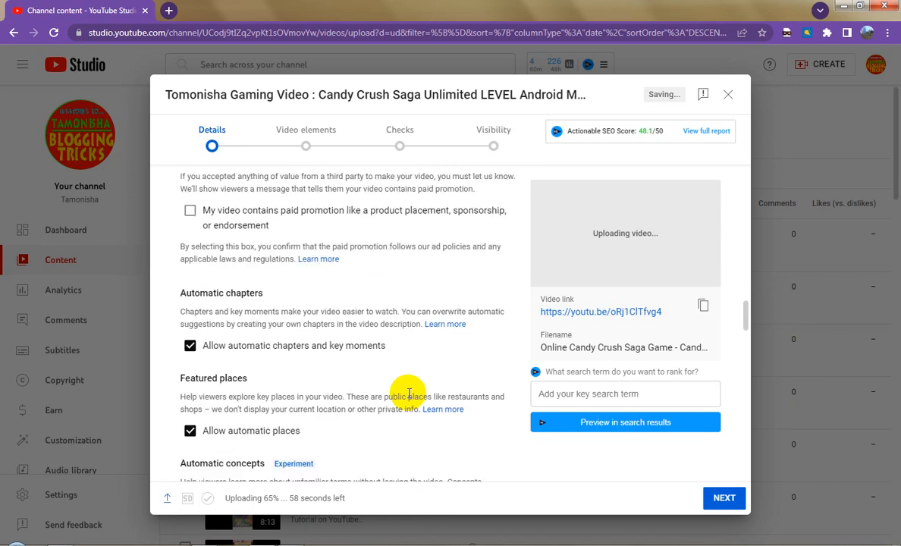
{"action": "scroll", "coordinate": [408, 394], "scroll_direction": "down", "scroll_amount": 3}
{"action": "scroll", "coordinate": [408, 394], "scroll_direction": "down", "scroll_amount": 2}
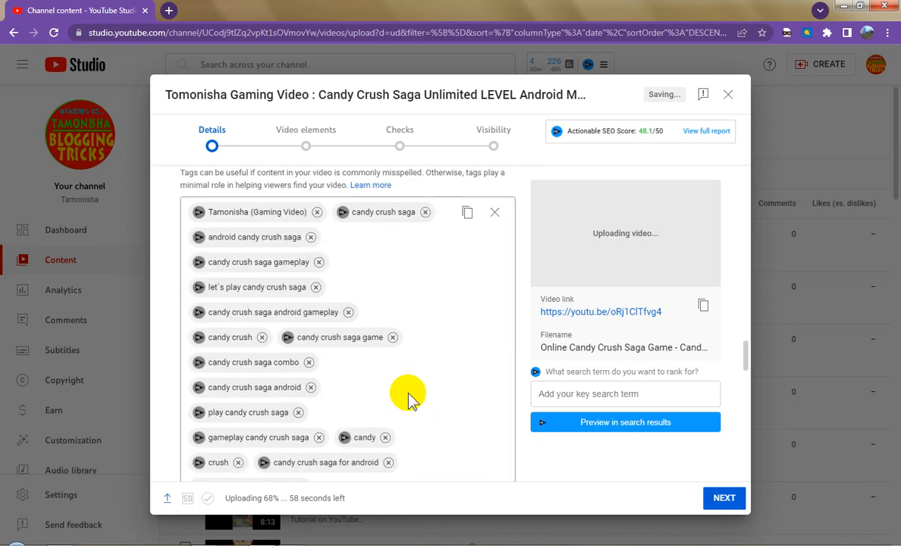
{"action": "scroll", "coordinate": [408, 399], "scroll_direction": "down", "scroll_amount": 1}
{"action": "scroll", "coordinate": [409, 399], "scroll_direction": "down", "scroll_amount": 1}
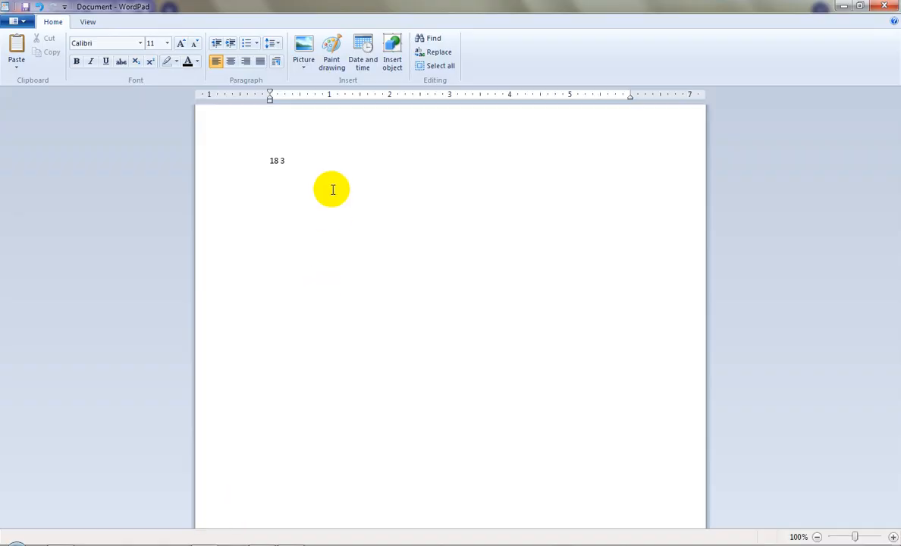
{"action": "type", "text": "Online Candy Crush Saga Game - Candy Crush Saga Unlimited LEVEL Android Mobile Game Play 889"}
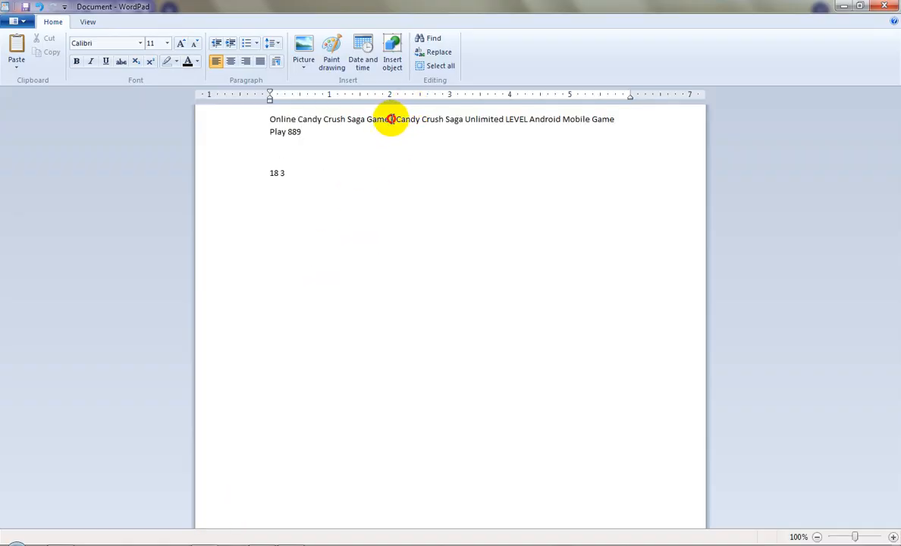
{"action": "left_click_drag", "start_coordinate": [391, 119], "coordinate": [396, 121]}
{"action": "type", "text": ","}
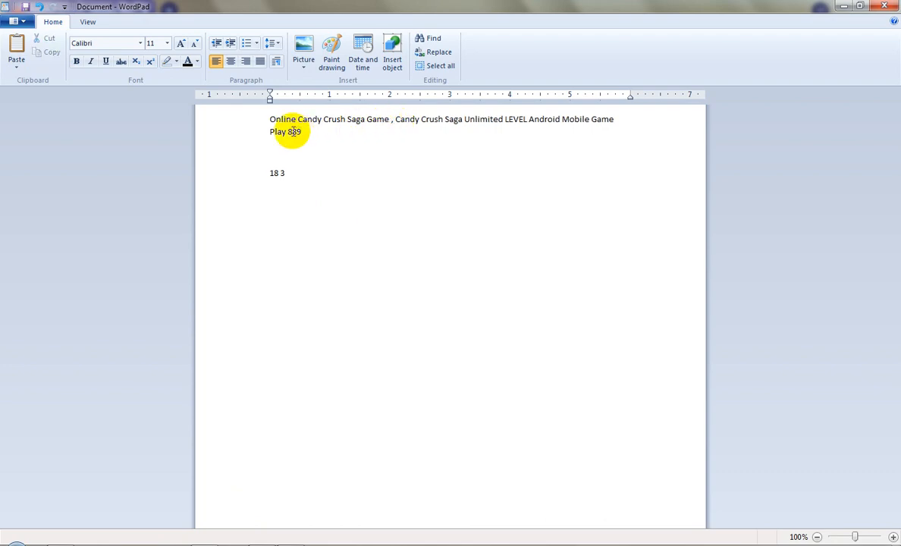
{"action": "left_click_drag", "start_coordinate": [318, 132], "coordinate": [232, 112]}
{"action": "key", "text": "ctrl+x"}
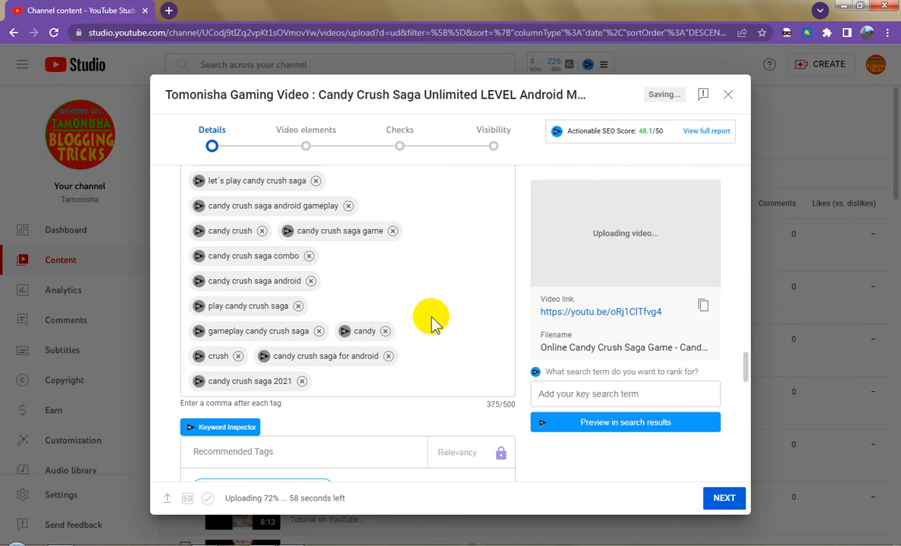
Append the tags "Online Candy Crush Saga Game" and "Candy Crush Saga Unlimited LEVEL Android Mobile Game Play 889" after the video's existing tags.
{"action": "left_click", "coordinate": [347, 384]}
{"action": "left_click", "coordinate": [350, 382]}
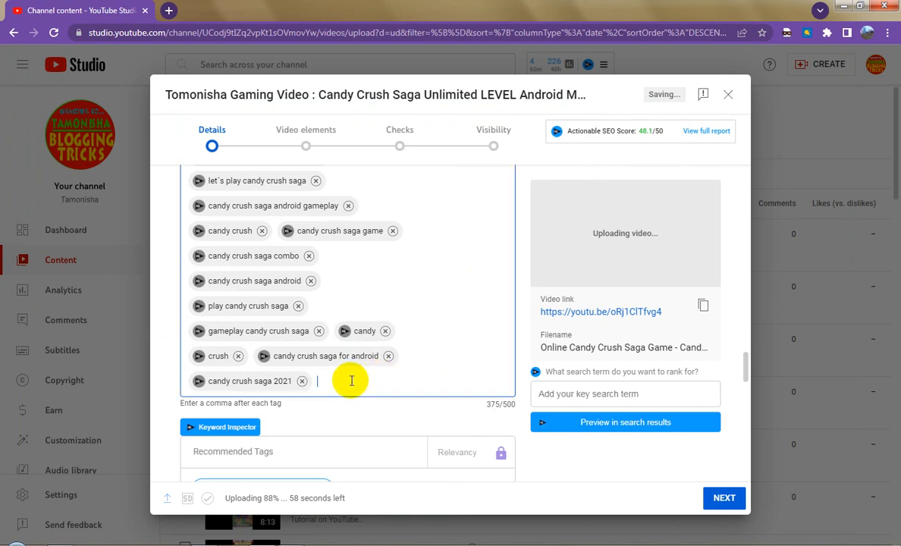
{"action": "key", "text": "ctrl+v"}
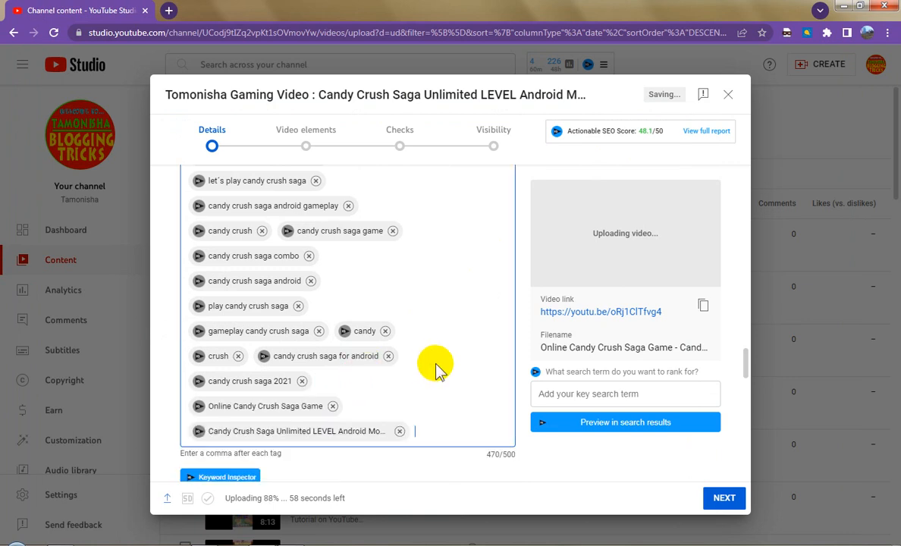
Set the video's recording date to Nov 16, 2023 and its video location to Mumbai.
{"action": "scroll", "coordinate": [462, 362], "scroll_direction": "down", "scroll_amount": 4}
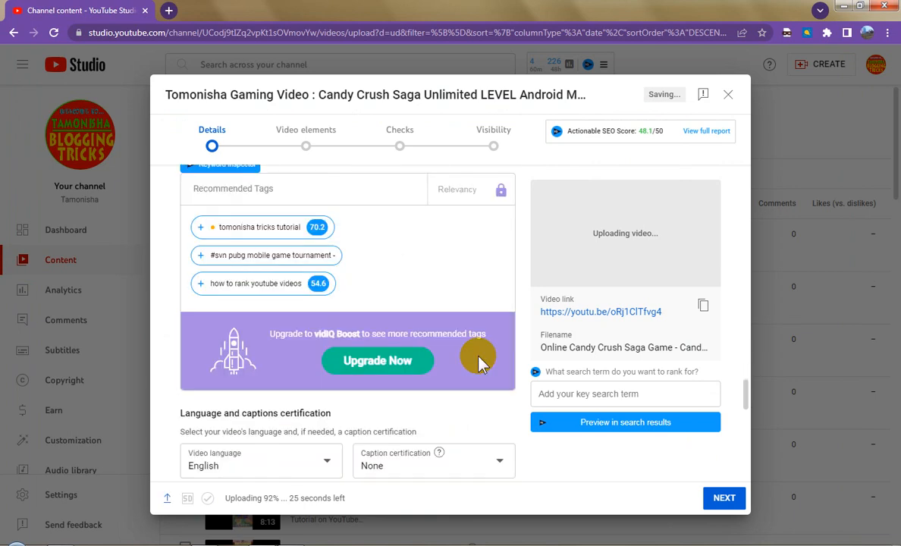
{"action": "scroll", "coordinate": [477, 364], "scroll_direction": "down", "scroll_amount": 2}
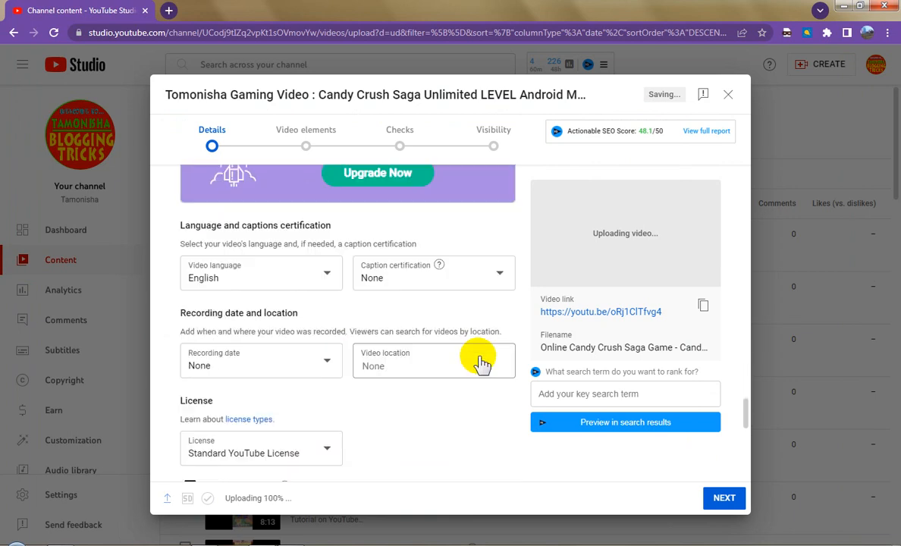
{"action": "left_click", "coordinate": [285, 360]}
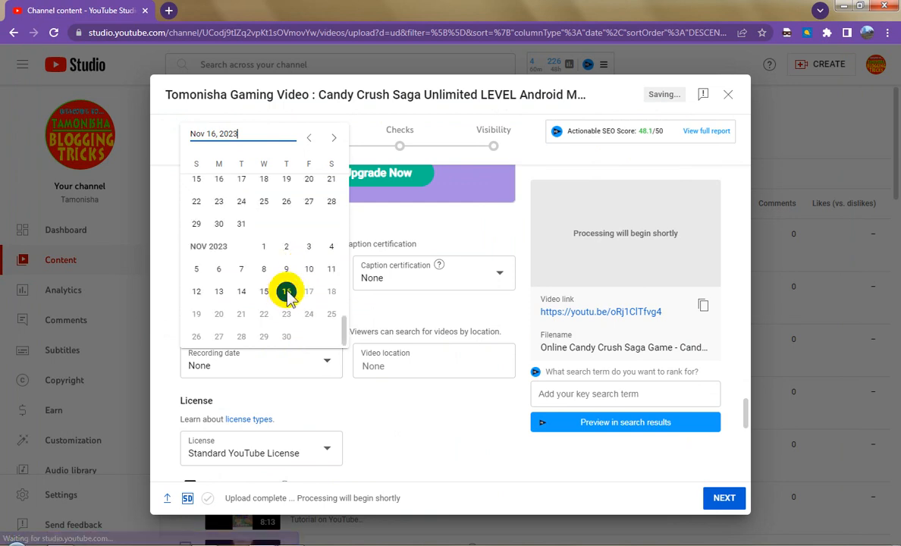
{"action": "left_click", "coordinate": [287, 293]}
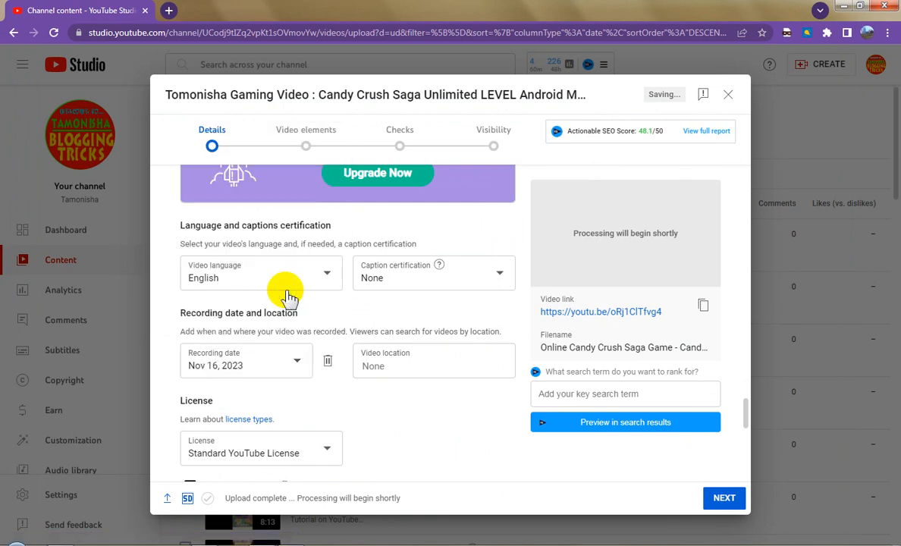
{"action": "left_click", "coordinate": [408, 365]}
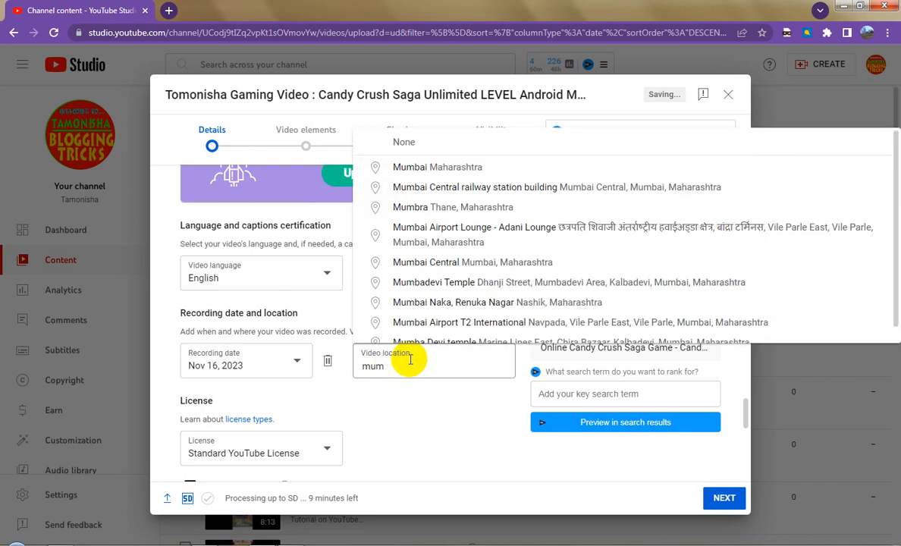
{"action": "left_click", "coordinate": [391, 171]}
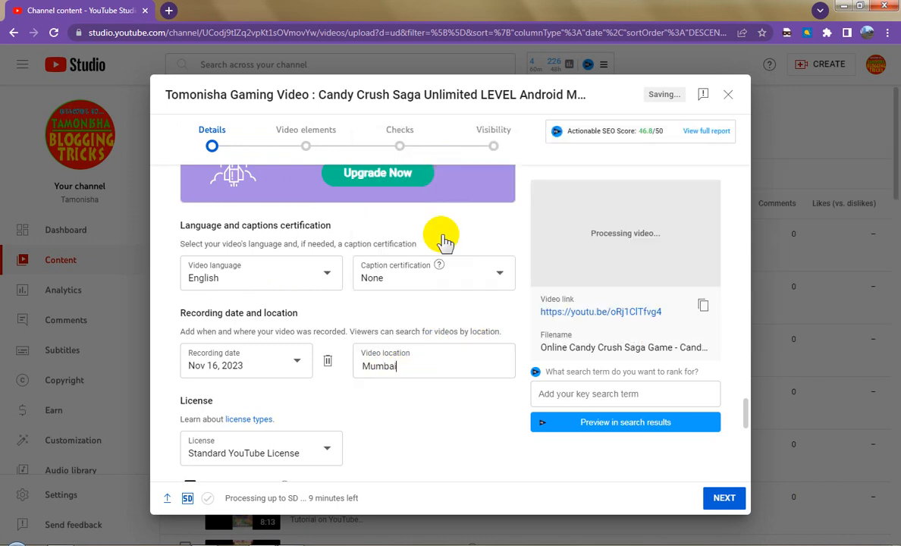
Set Shorts remixing to "Don't allow remixing" and continue to the Video elements stage.
{"action": "scroll", "coordinate": [436, 415], "scroll_direction": "down", "scroll_amount": 3}
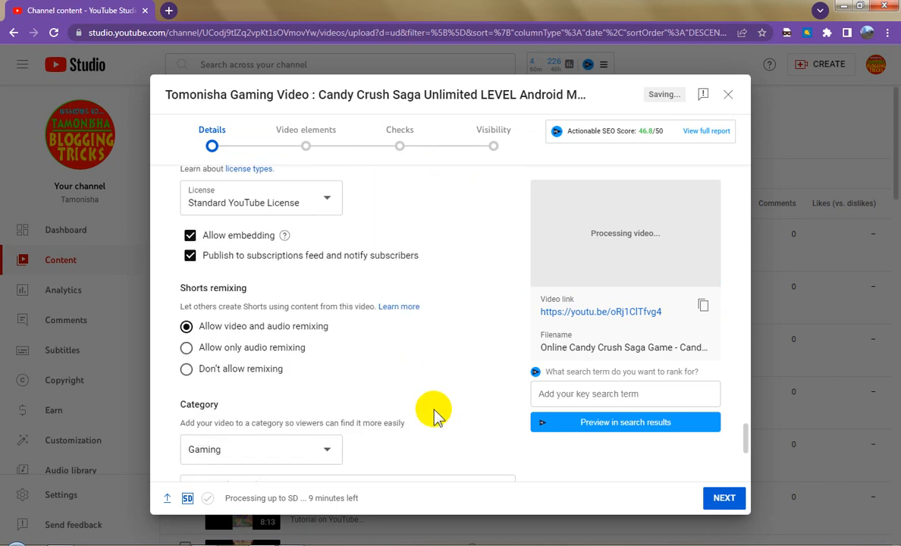
{"action": "left_click", "coordinate": [186, 370]}
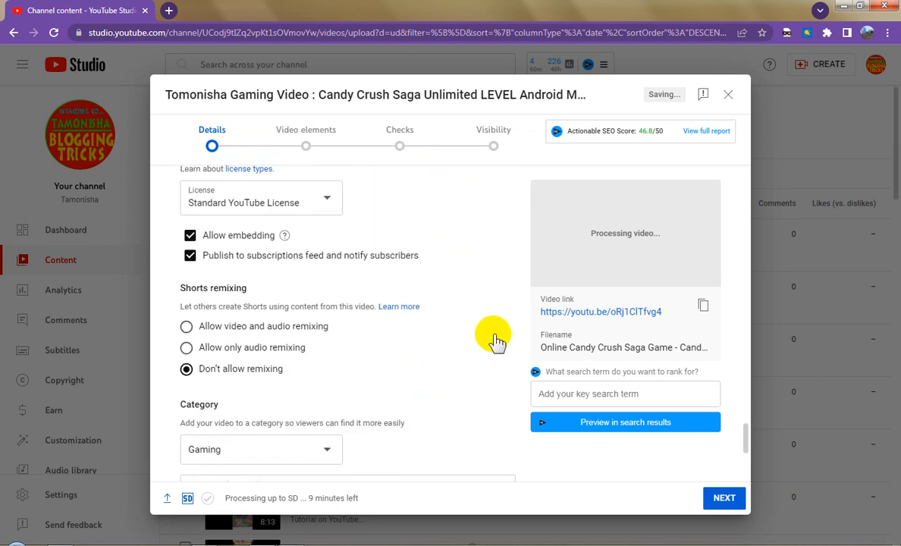
{"action": "left_click", "coordinate": [725, 499]}
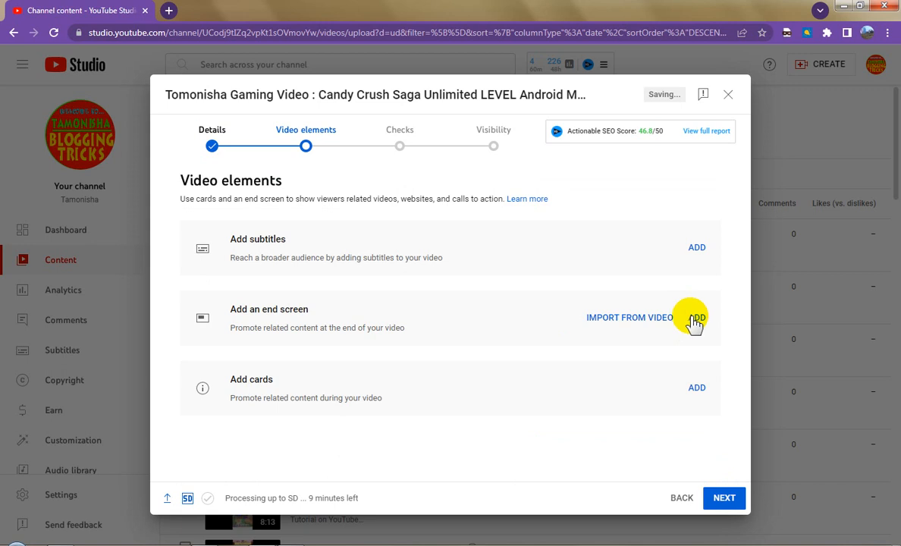
Add an end screen using the layout imported from the latest video and save it.
{"action": "left_click", "coordinate": [397, 346]}
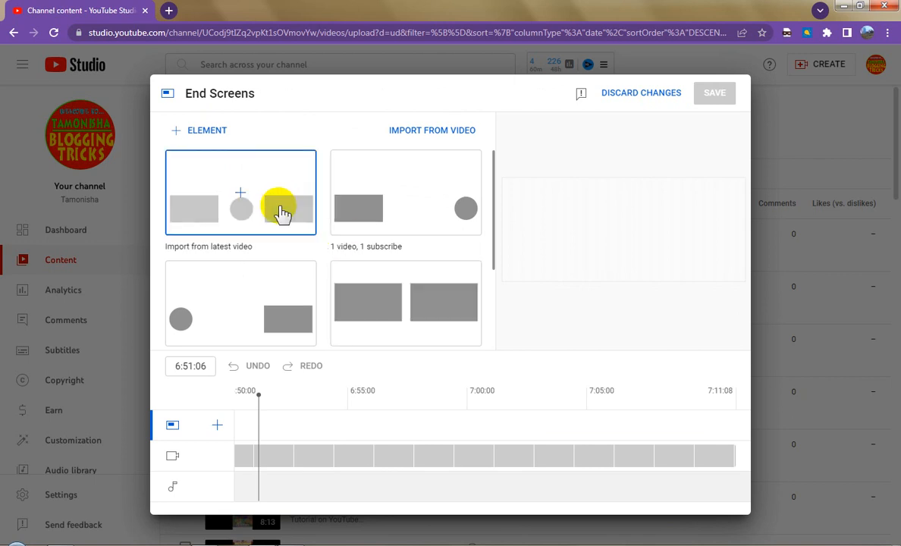
{"action": "left_click", "coordinate": [411, 258]}
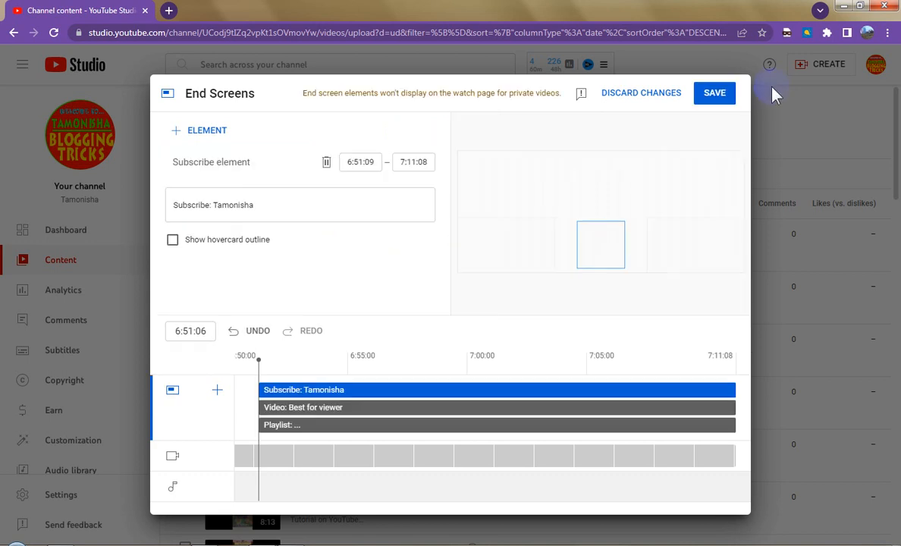
{"action": "left_click", "coordinate": [713, 95]}
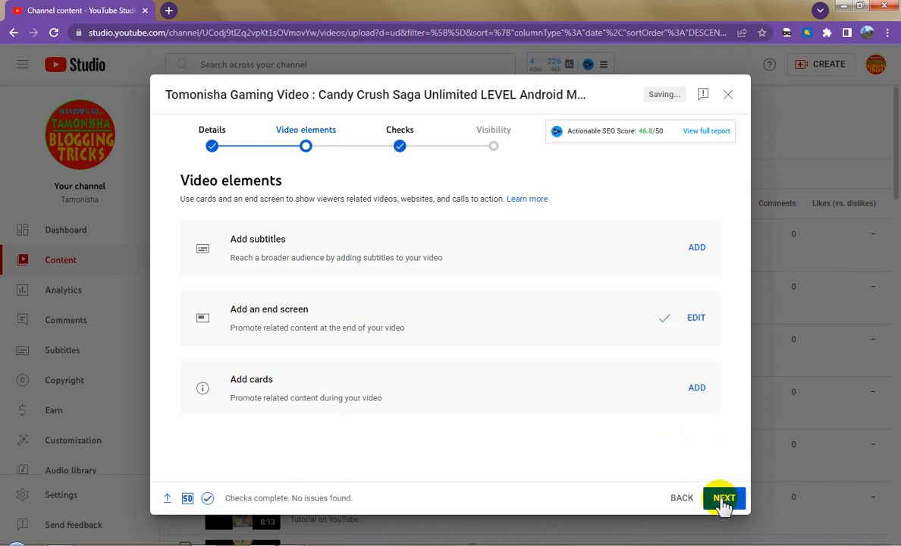
Continue to the Visibility stage and schedule the video as public for Nov 19, 2023 at 11:45 AM.
{"action": "left_click", "coordinate": [723, 501]}
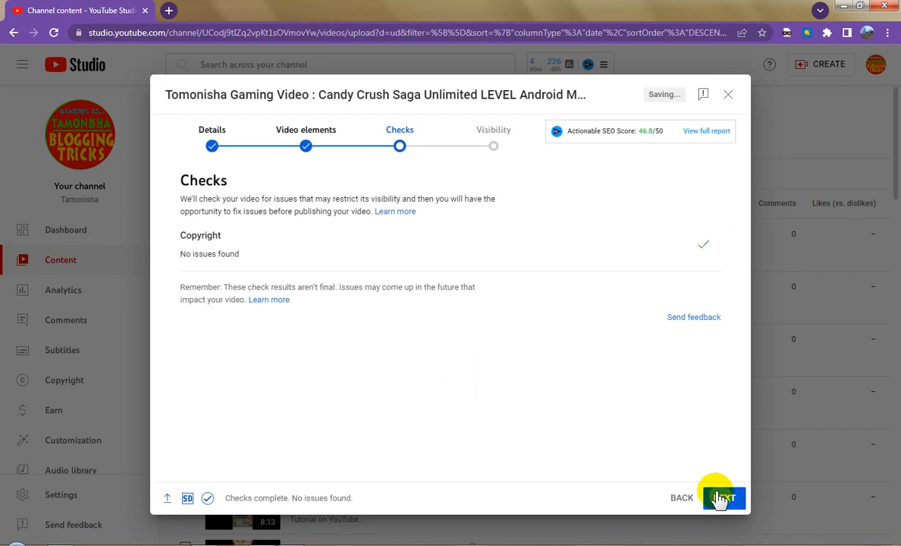
{"action": "left_click", "coordinate": [719, 500]}
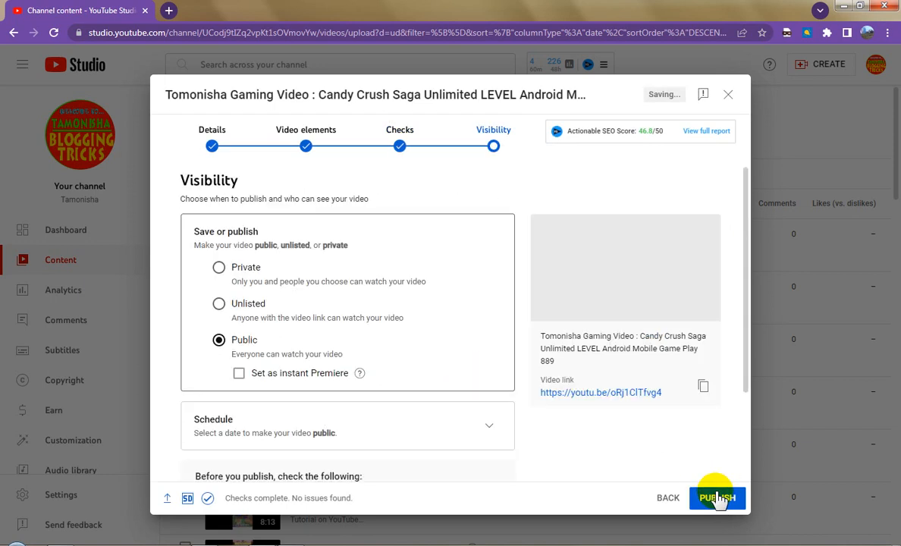
{"action": "left_click", "coordinate": [488, 427]}
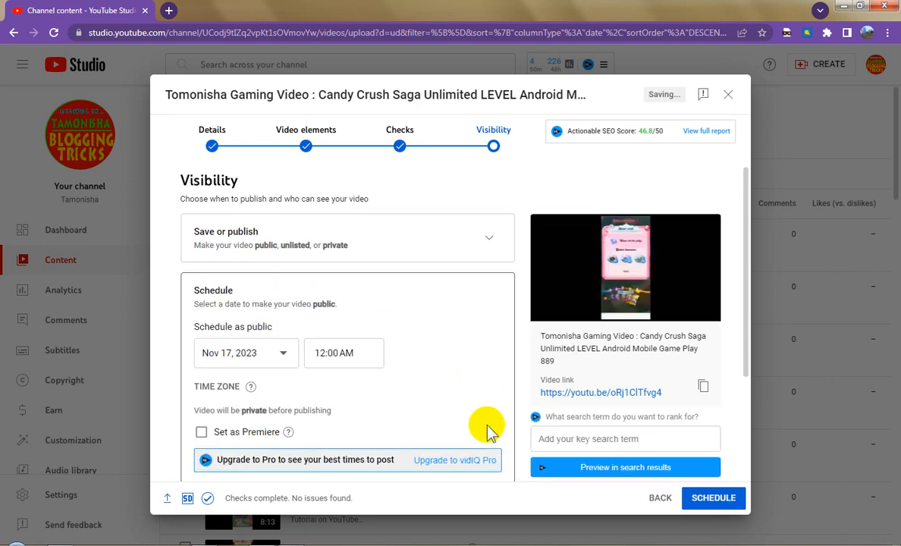
{"action": "left_click", "coordinate": [265, 356]}
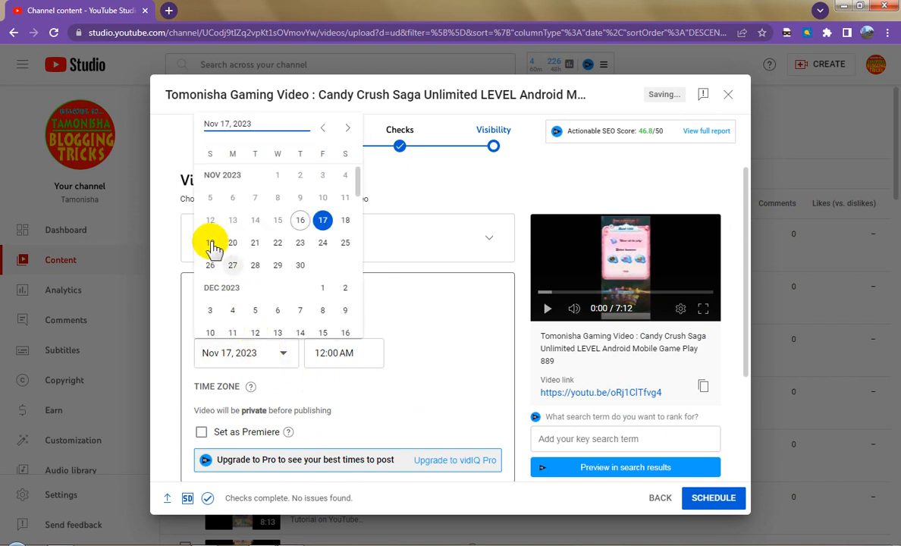
{"action": "left_click", "coordinate": [211, 242]}
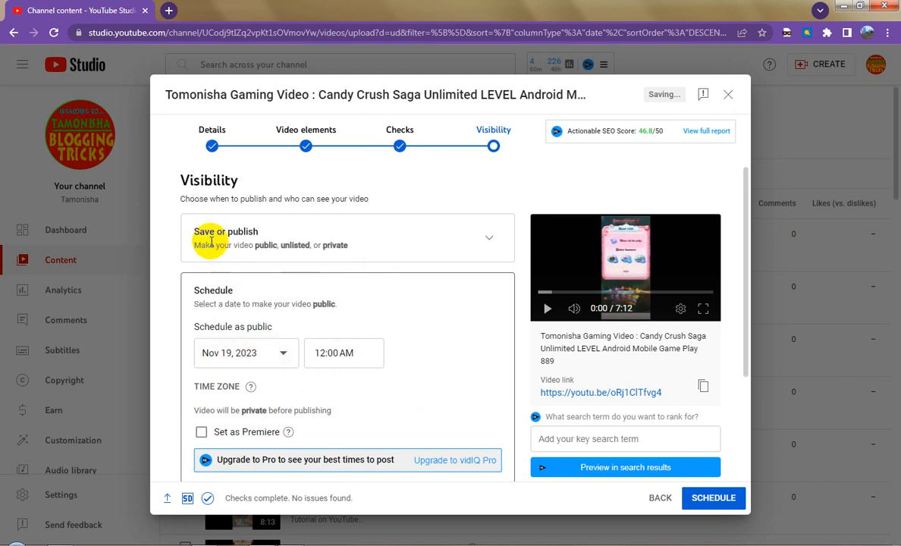
{"action": "left_click", "coordinate": [350, 355]}
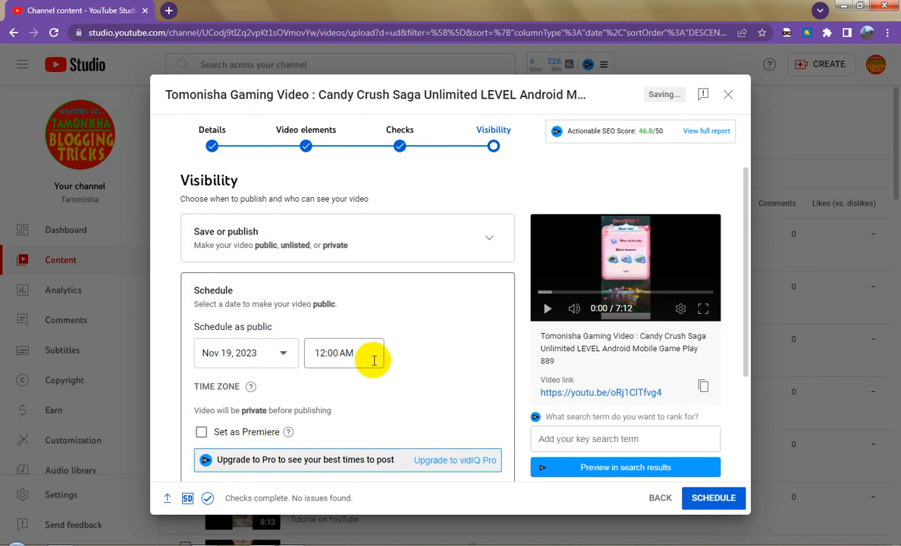
{"action": "left_click", "coordinate": [372, 352]}
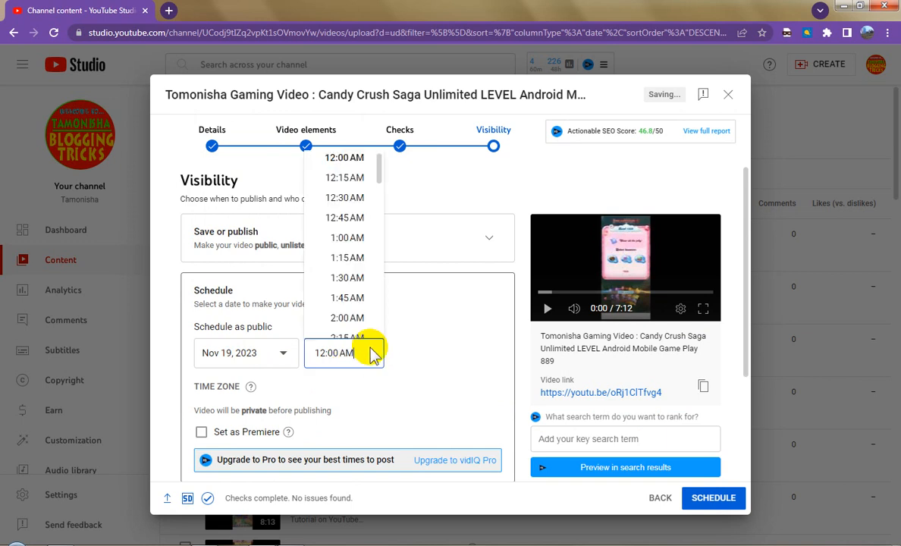
{"action": "scroll", "coordinate": [360, 281], "scroll_direction": "down", "scroll_amount": 10}
{"action": "left_click", "coordinate": [358, 284]}
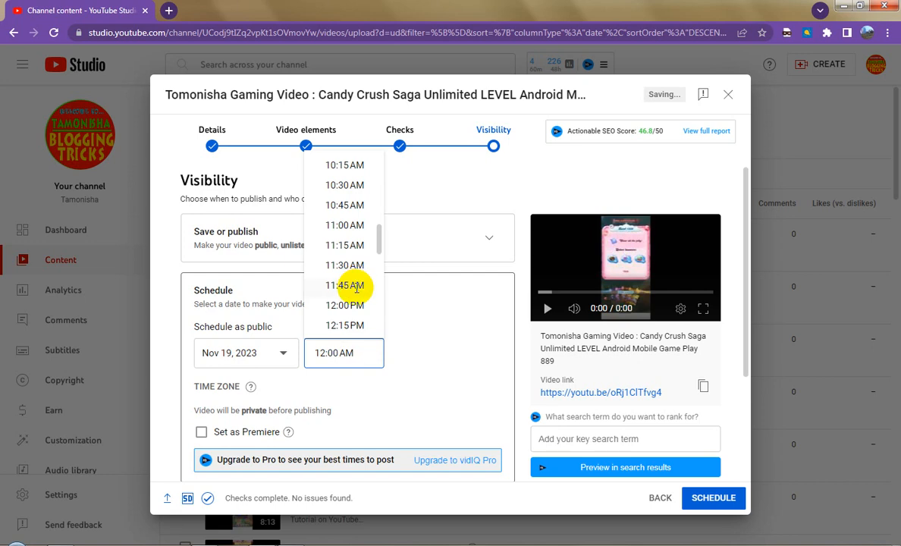
{"action": "left_click", "coordinate": [715, 498]}
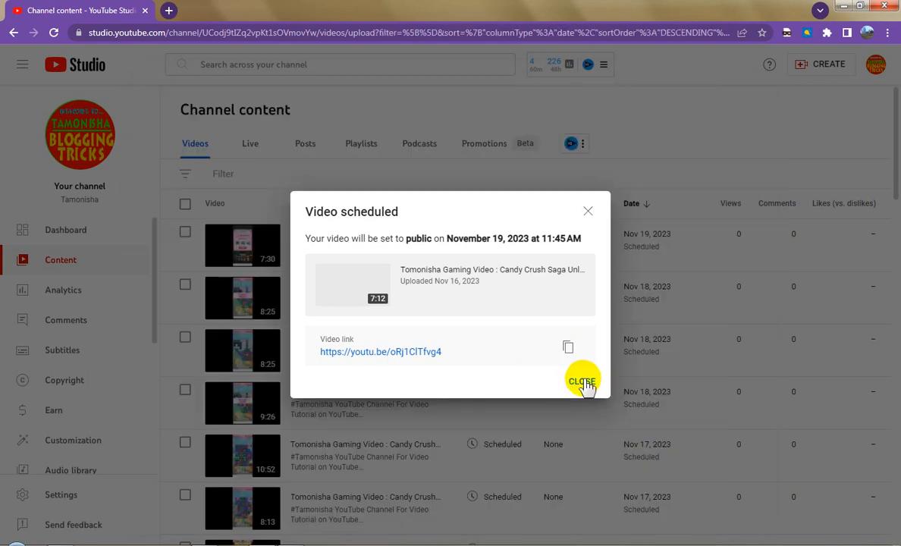
{"action": "left_click", "coordinate": [582, 382]}
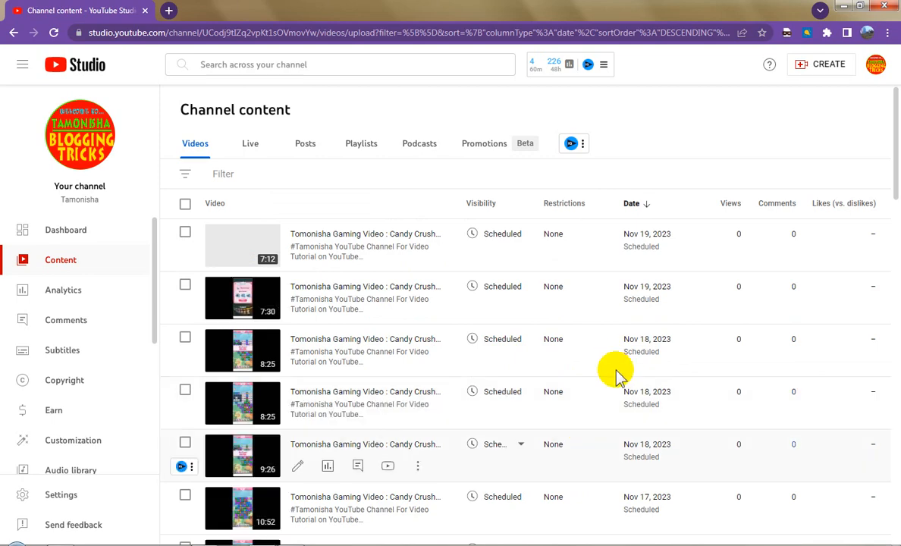
{"action": "scroll", "coordinate": [626, 393], "scroll_direction": "down", "scroll_amount": 3}
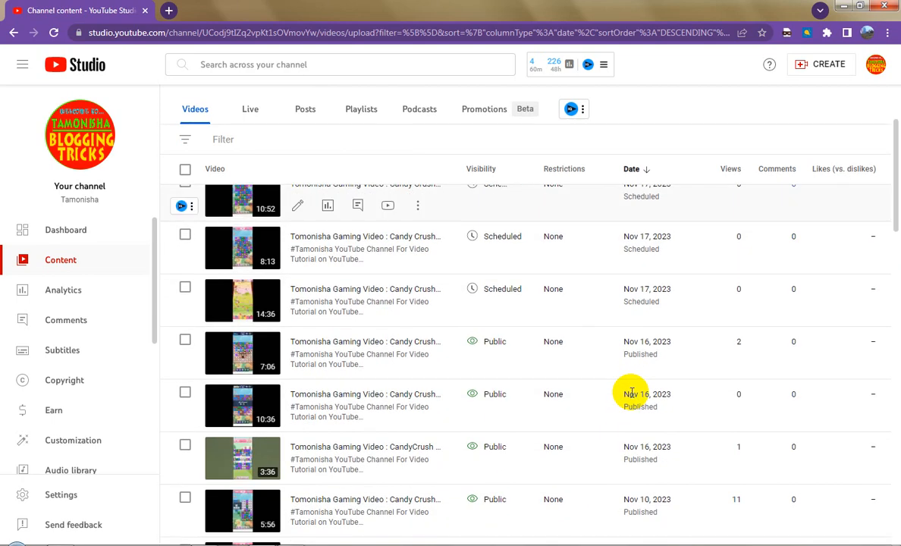
{"action": "scroll", "coordinate": [632, 394], "scroll_direction": "up", "scroll_amount": 3}
{"action": "scroll", "coordinate": [632, 393], "scroll_direction": "up", "scroll_amount": 1}
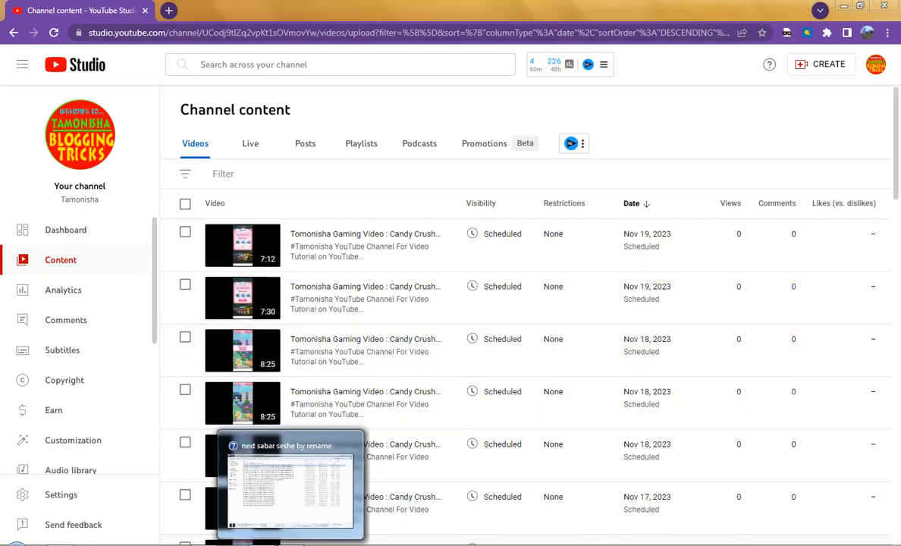
Switch to the folder "next sabar seshe by rename", cut the video file ending in "Game Play 890.mp4", and return to YouTube Studio.
{"action": "left_click", "coordinate": [294, 537]}
{"action": "left_click", "coordinate": [376, 94]}
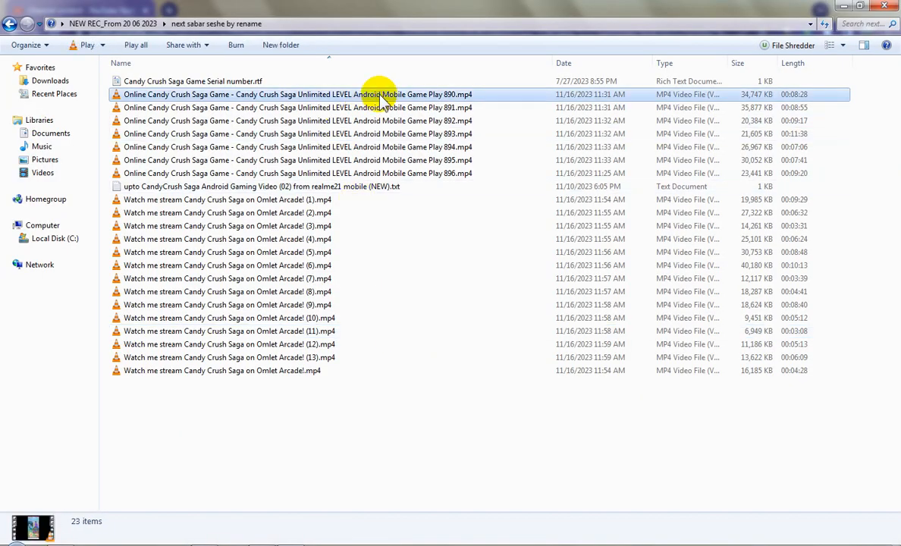
{"action": "left_click", "coordinate": [843, 5]}
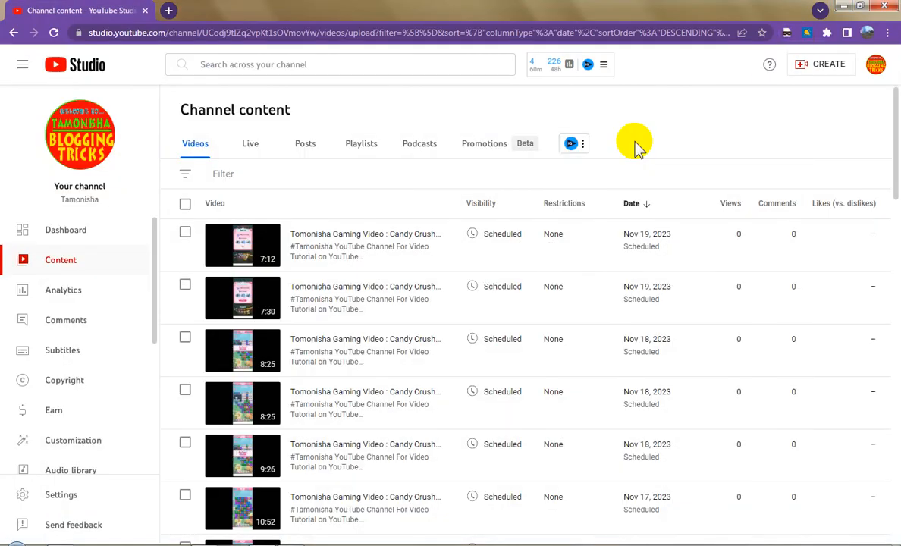
Start a new video upload, create a default-named folder inside the upload folder, and paste the cut video file into it.
{"action": "left_click", "coordinate": [810, 68]}
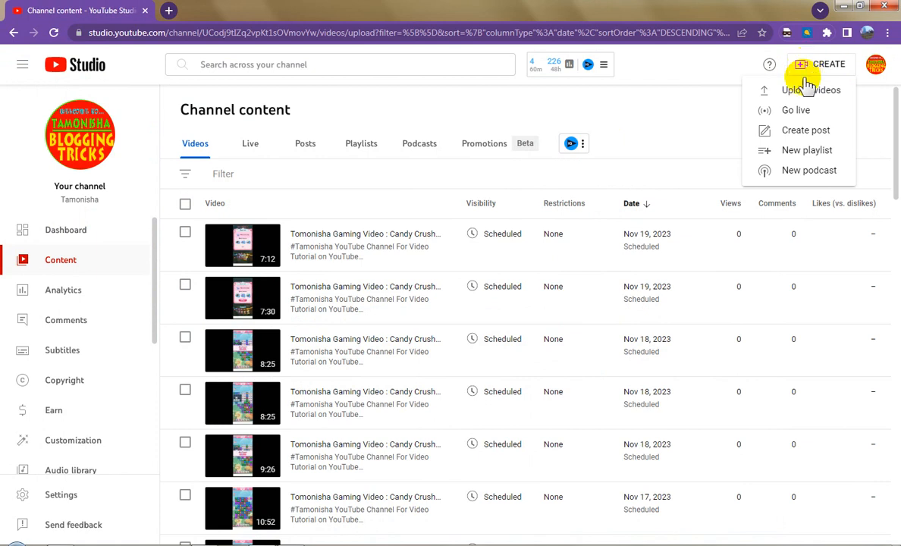
{"action": "left_click", "coordinate": [788, 94]}
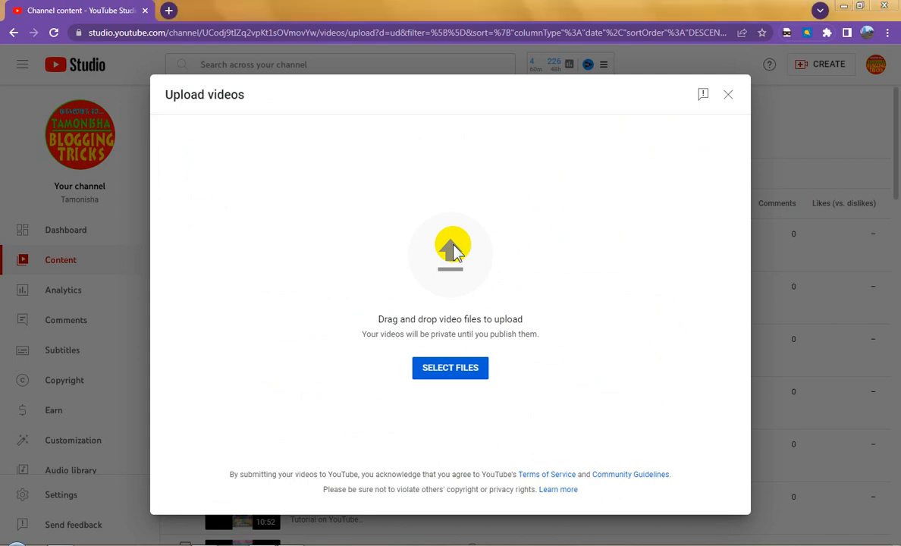
{"action": "left_click", "coordinate": [453, 244]}
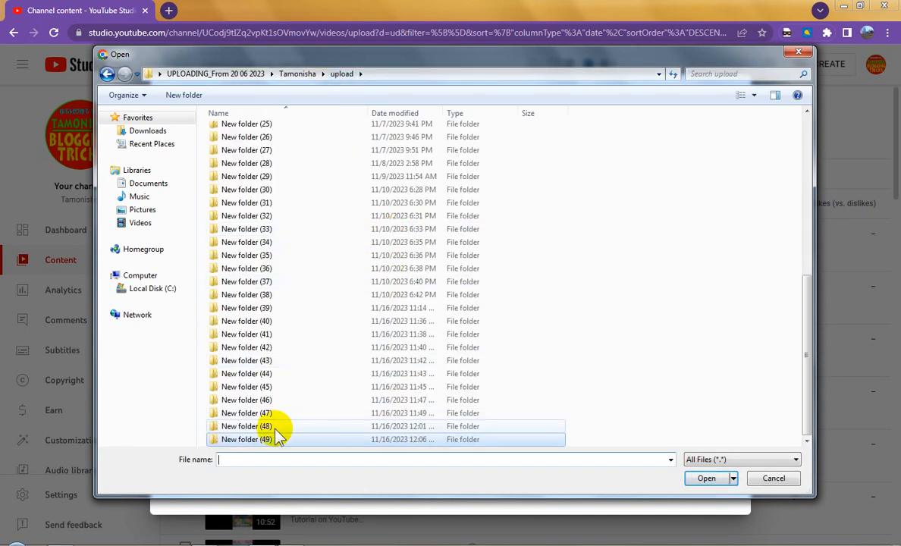
{"action": "left_click", "coordinate": [201, 97]}
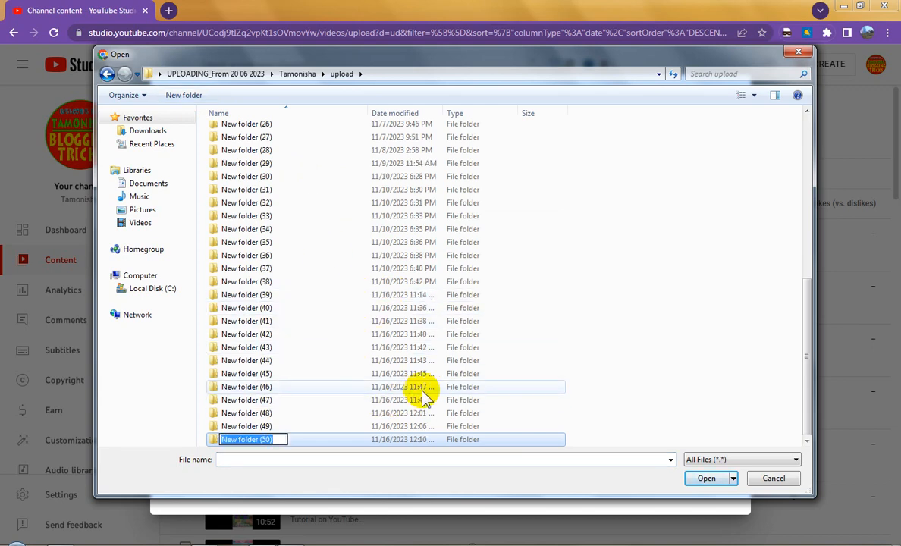
{"action": "key", "text": "Return"}
{"action": "key", "text": "Return"}
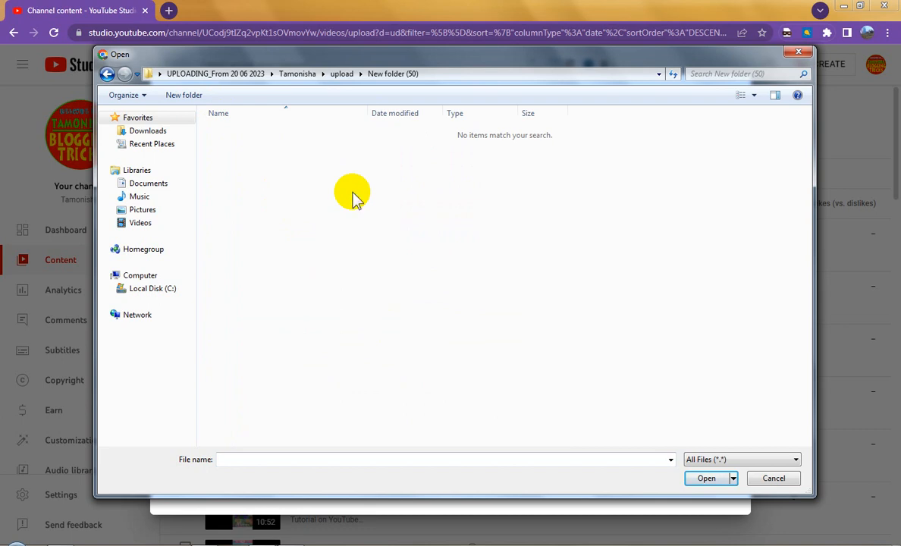
{"action": "key", "text": "ctrl+v"}
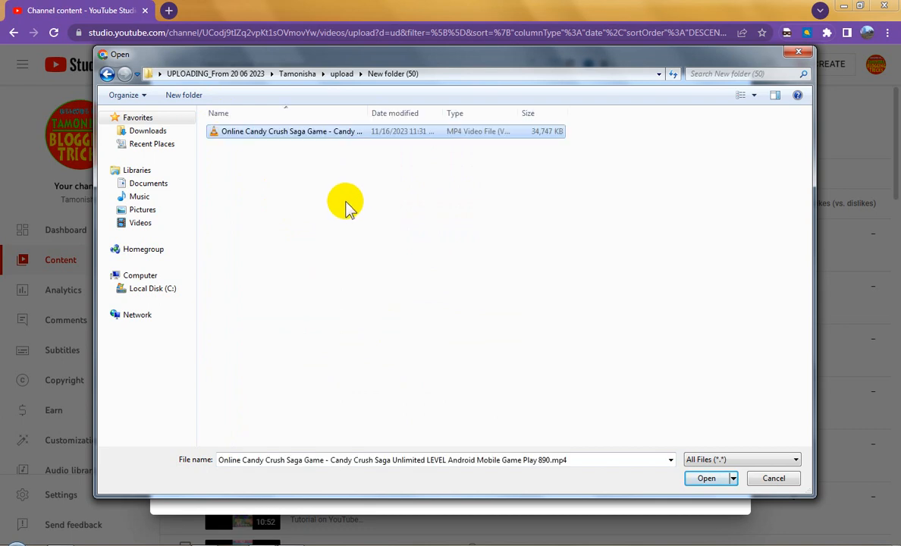
Copy the pasted video's file name without its extension, and open the file to upload it.
{"action": "key", "text": "F2"}
{"action": "key", "text": "ctrl+c"}
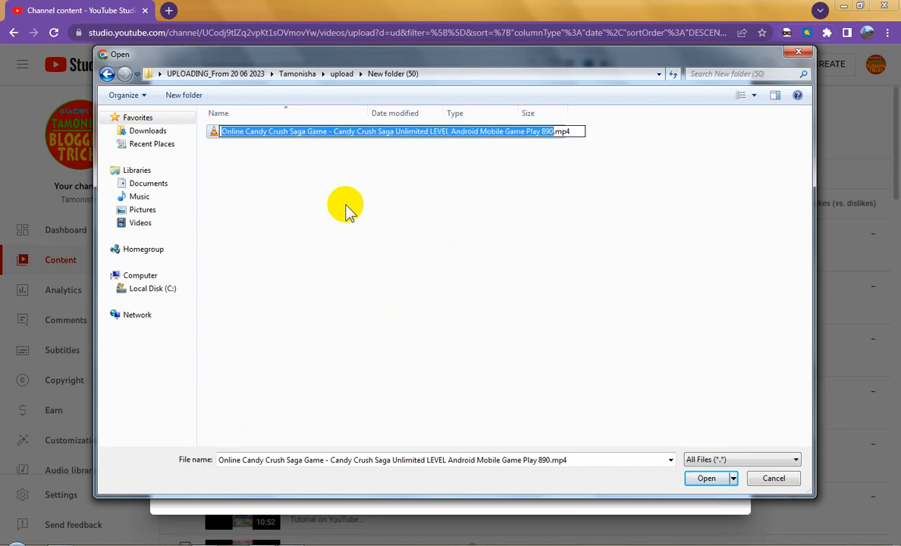
{"action": "left_click", "coordinate": [362, 196]}
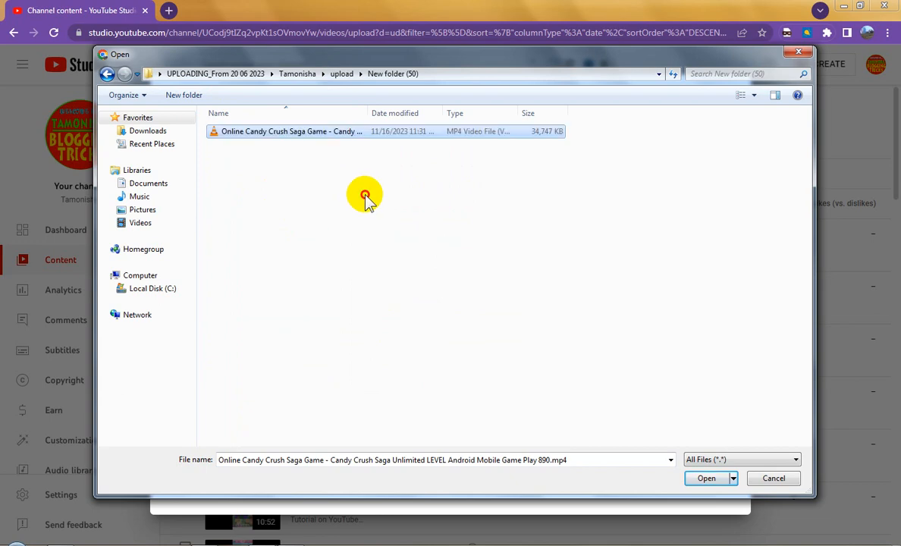
{"action": "left_click", "coordinate": [322, 132]}
{"action": "double_click", "coordinate": [322, 132]}
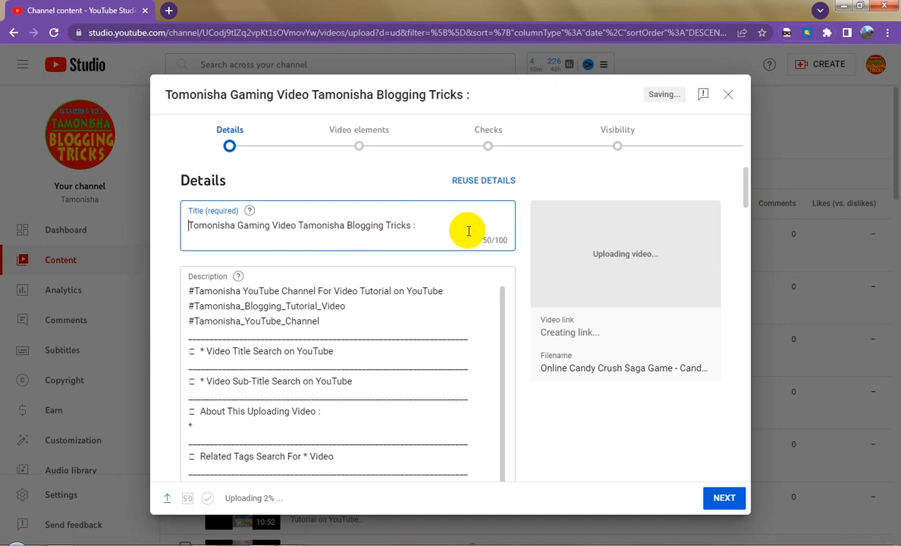
Title the video "Tomonisha Gaming Video : Candy Crush Saga Unlimited LEVEL Android Mobile Game Play 890" and paste the file name over the description's first asterisk.
{"action": "left_click_drag", "start_coordinate": [298, 226], "coordinate": [469, 230]}
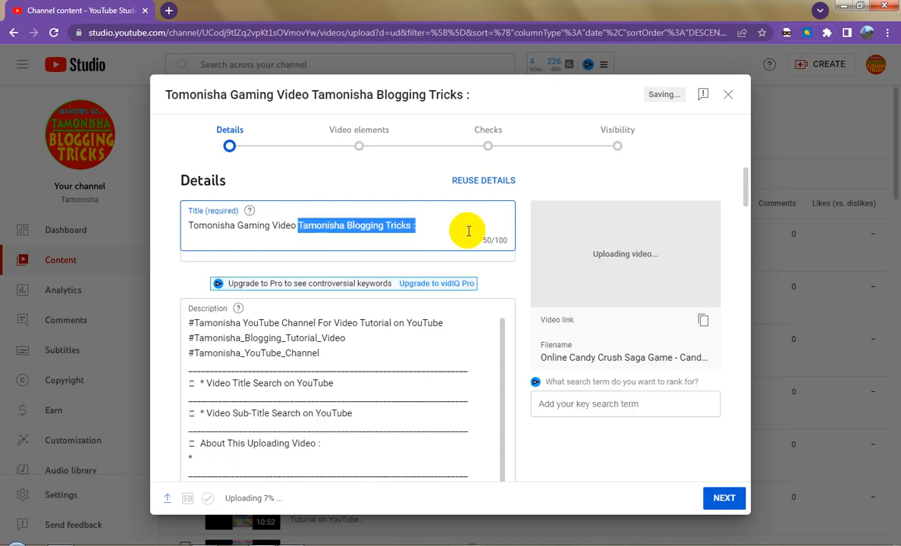
{"action": "type", "text": ":"}
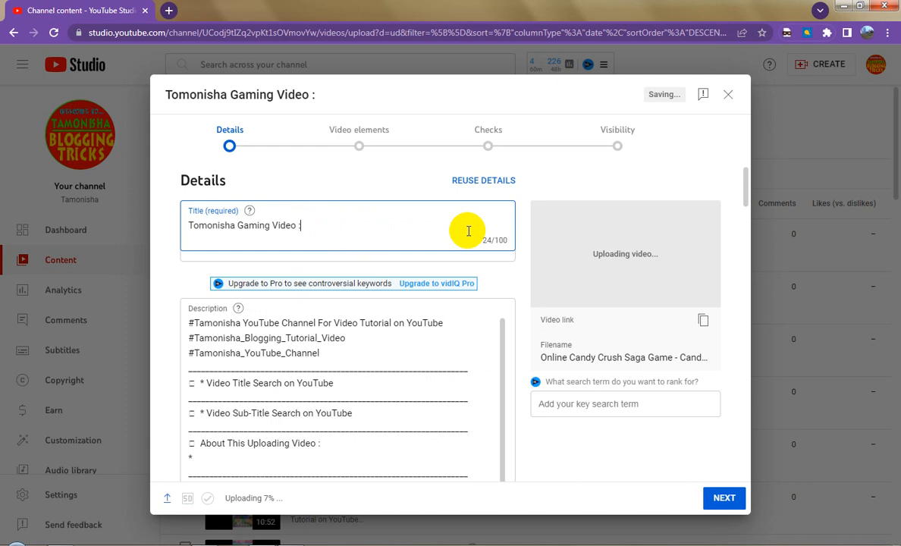
{"action": "key", "text": "ctrl+v"}
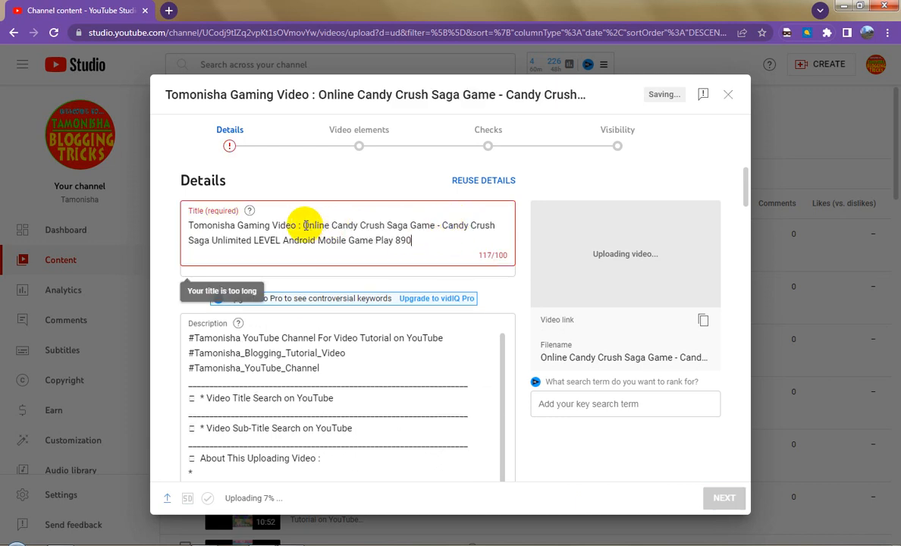
{"action": "left_click_drag", "start_coordinate": [304, 225], "coordinate": [443, 228]}
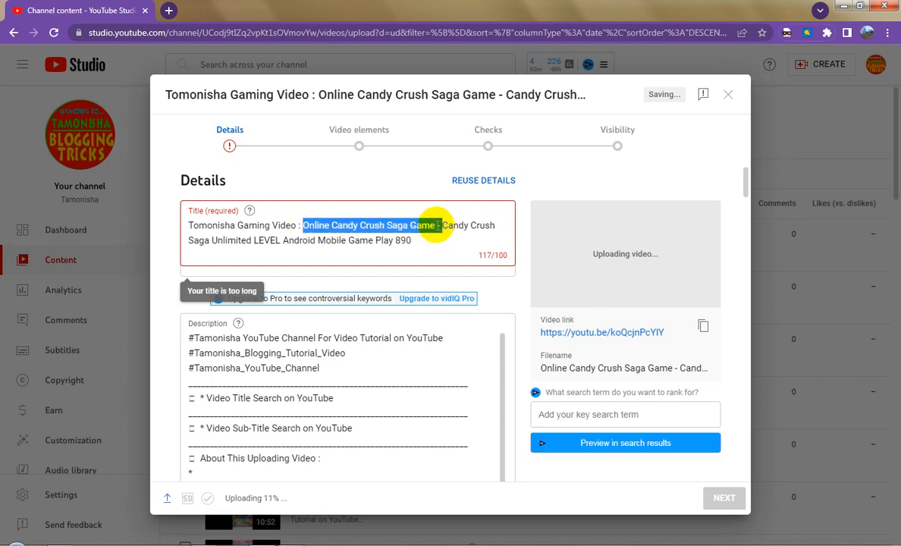
{"action": "key", "text": "BackSpace"}
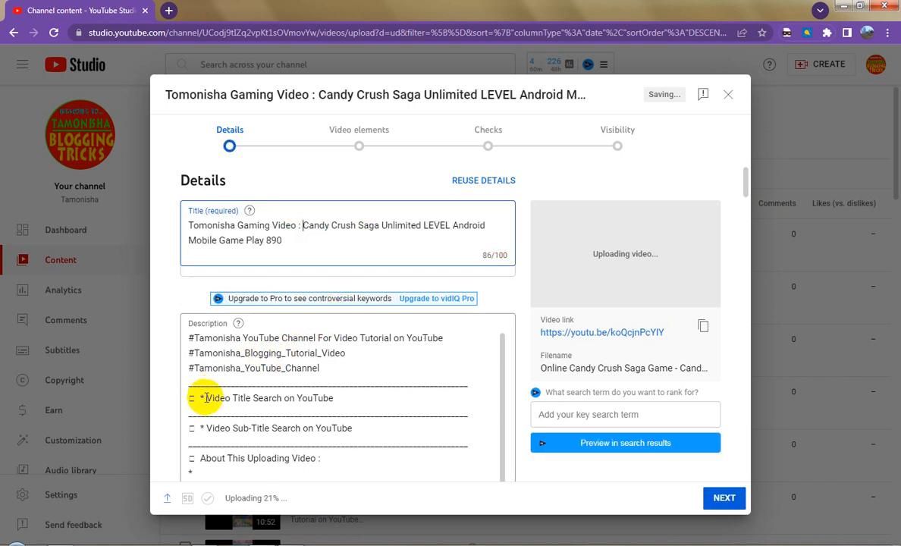
{"action": "left_click", "coordinate": [202, 398]}
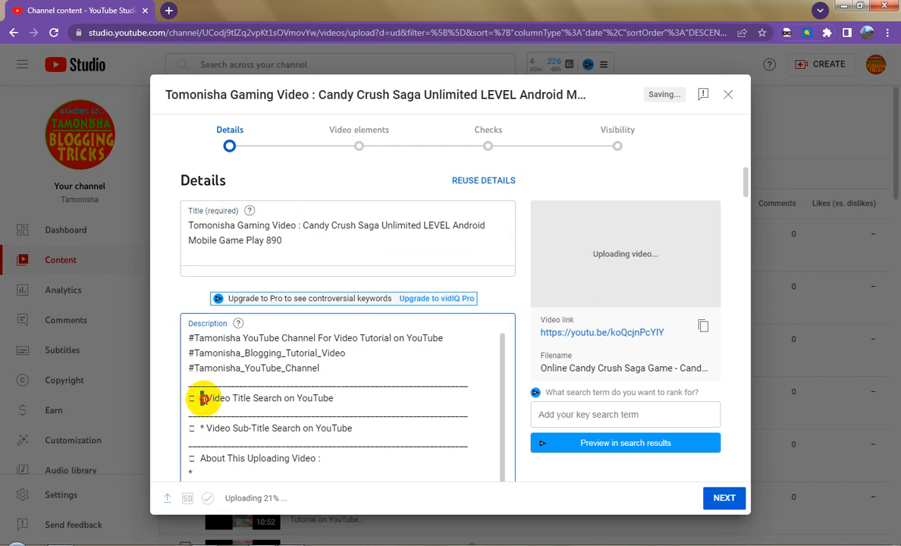
{"action": "key", "text": "ctrl+v"}
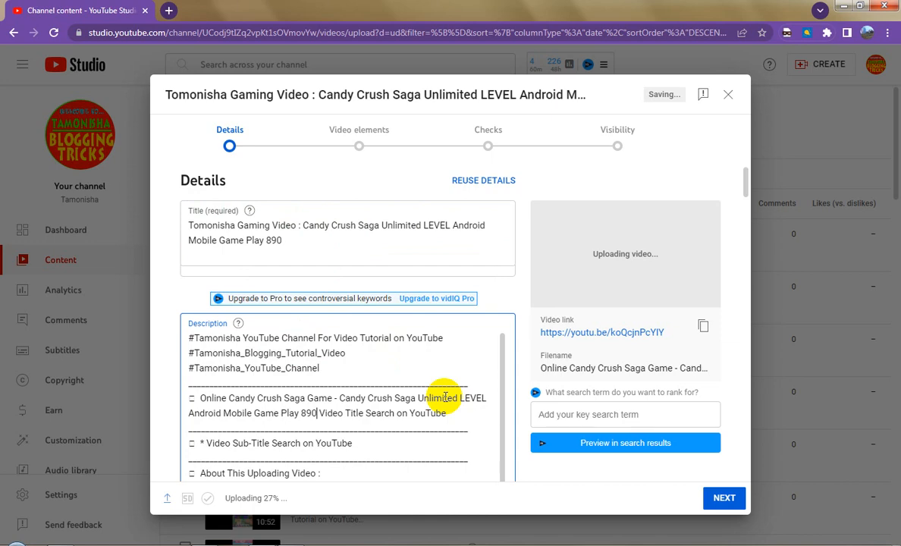
Add the video to the playlists "Tamonisha YouTube Video Manager" and "Tamonisha Online Gaming Video".
{"action": "scroll", "coordinate": [343, 366], "scroll_direction": "down", "scroll_amount": 5}
{"action": "scroll", "coordinate": [513, 377], "scroll_direction": "down", "scroll_amount": 5}
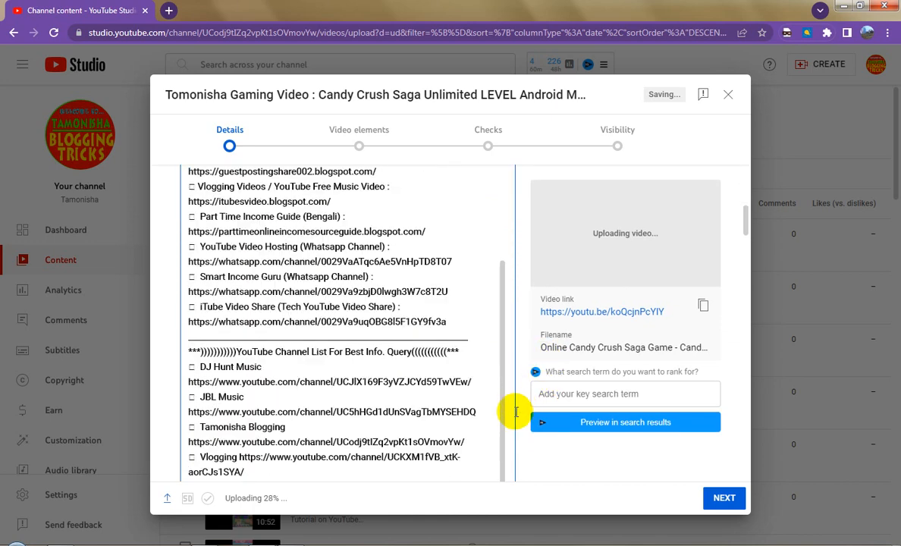
{"action": "scroll", "coordinate": [455, 387], "scroll_direction": "down", "scroll_amount": 10}
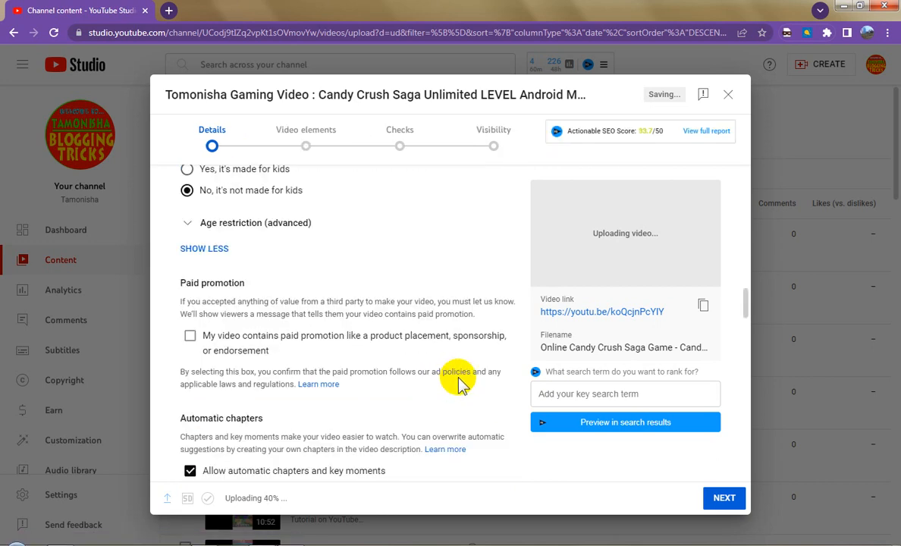
{"action": "scroll", "coordinate": [459, 384], "scroll_direction": "down", "scroll_amount": 3}
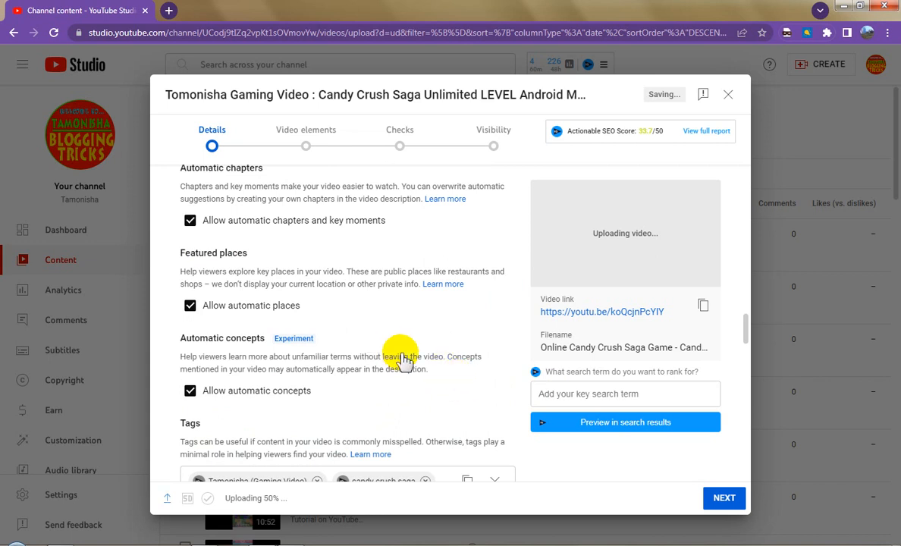
{"action": "scroll", "coordinate": [403, 360], "scroll_direction": "up", "scroll_amount": 3}
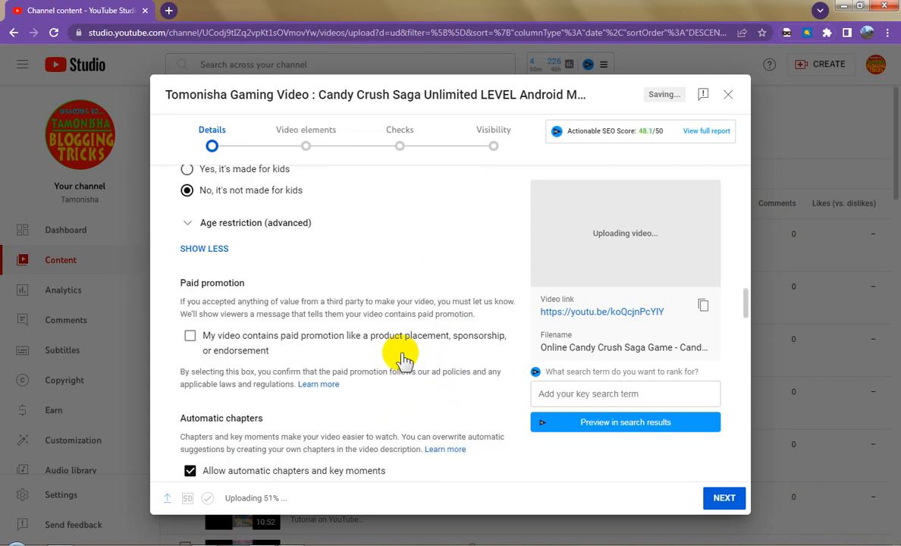
{"action": "scroll", "coordinate": [402, 361], "scroll_direction": "up", "scroll_amount": 3}
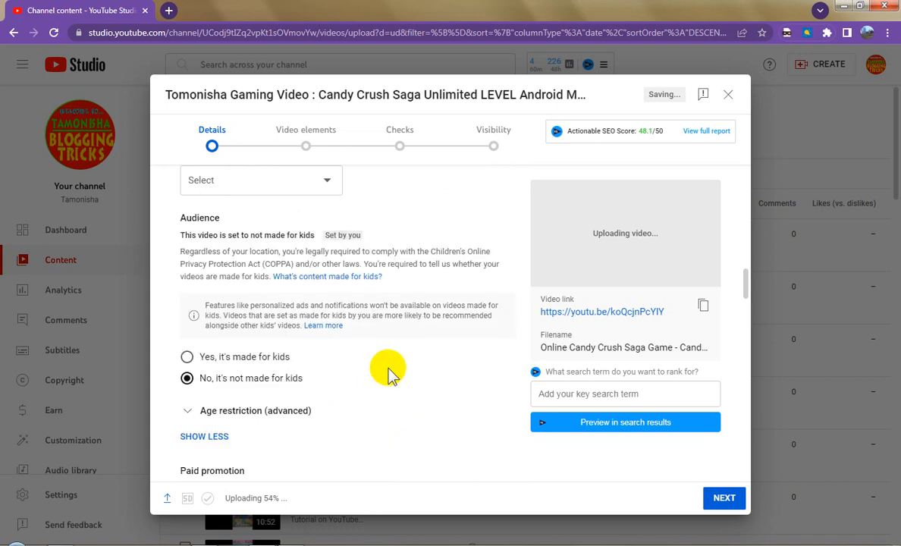
{"action": "scroll", "coordinate": [364, 356], "scroll_direction": "up", "scroll_amount": 2}
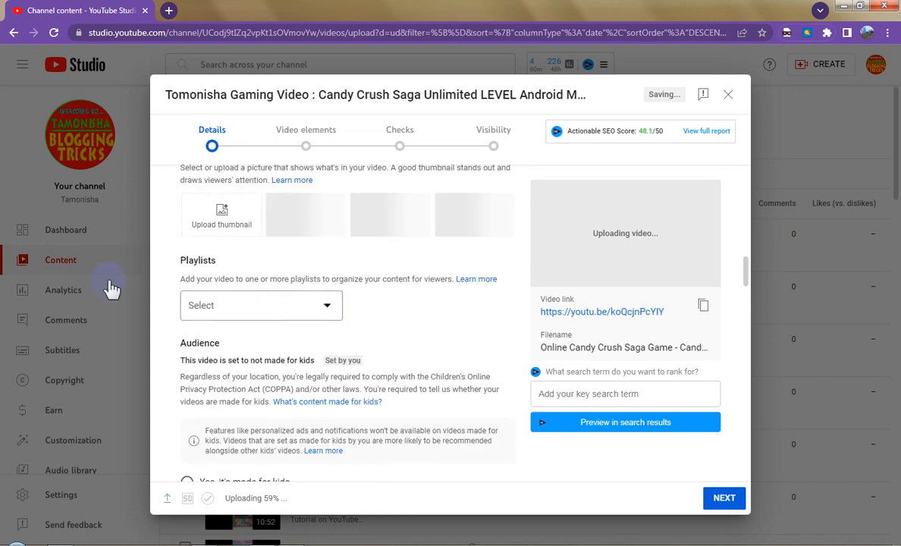
{"action": "left_click", "coordinate": [297, 307]}
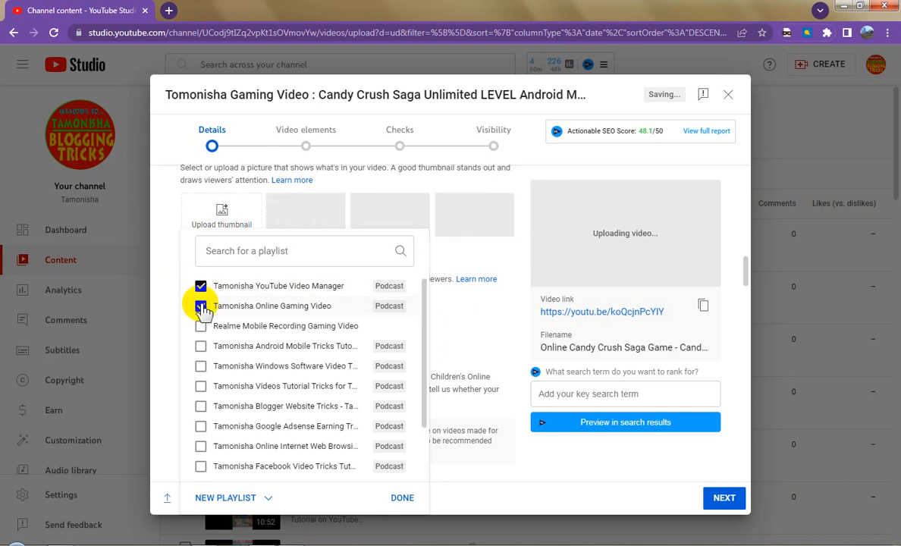
{"action": "left_click", "coordinate": [402, 498]}
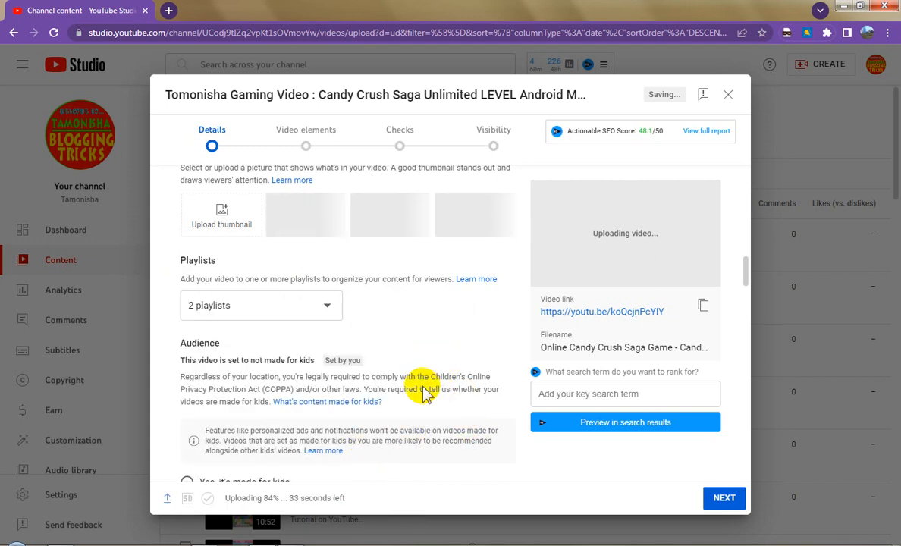
Switch to WordPad, paste the copied video name on an empty line, replace its hyphen with a comma, and cut the whole name.
{"action": "scroll", "coordinate": [425, 390], "scroll_direction": "down", "scroll_amount": 2}
{"action": "scroll", "coordinate": [425, 392], "scroll_direction": "down", "scroll_amount": 2}
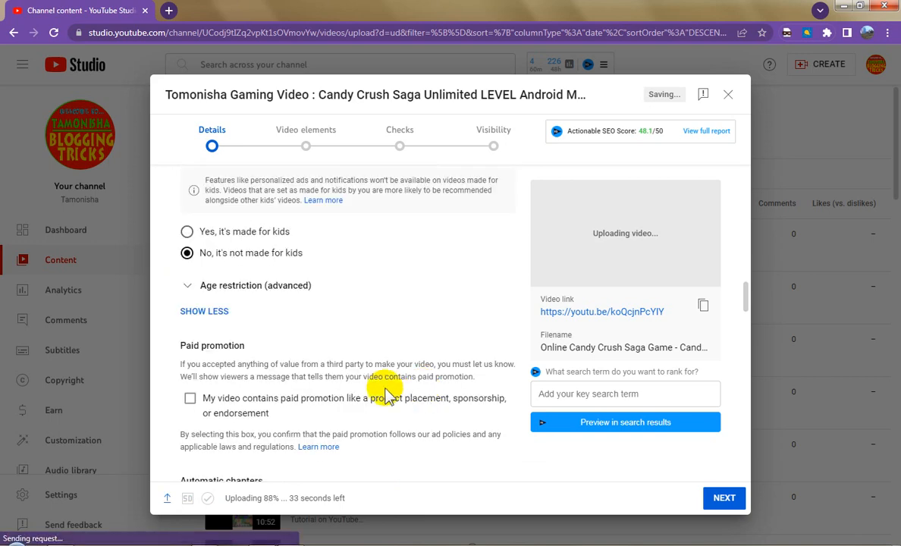
{"action": "scroll", "coordinate": [395, 406], "scroll_direction": "down", "scroll_amount": 3}
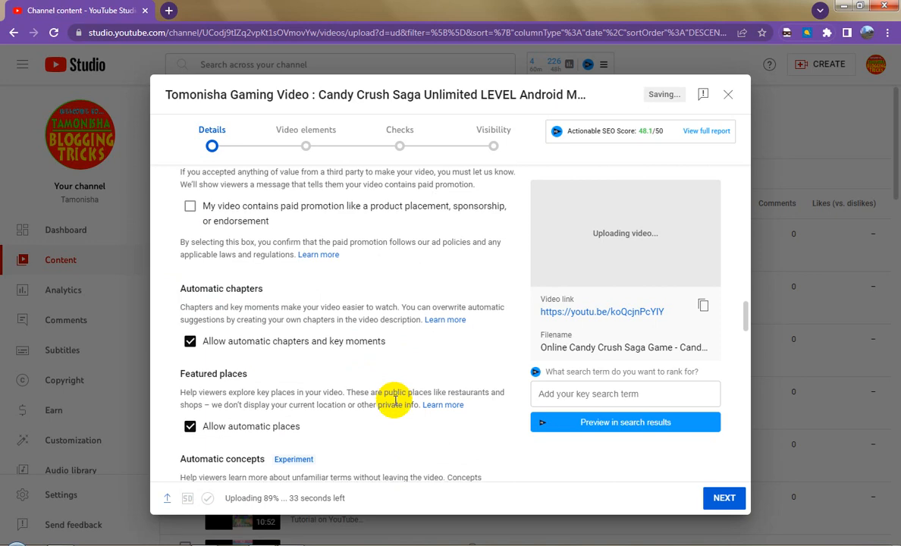
{"action": "scroll", "coordinate": [395, 402], "scroll_direction": "down", "scroll_amount": 2}
{"action": "scroll", "coordinate": [395, 406], "scroll_direction": "down", "scroll_amount": 2}
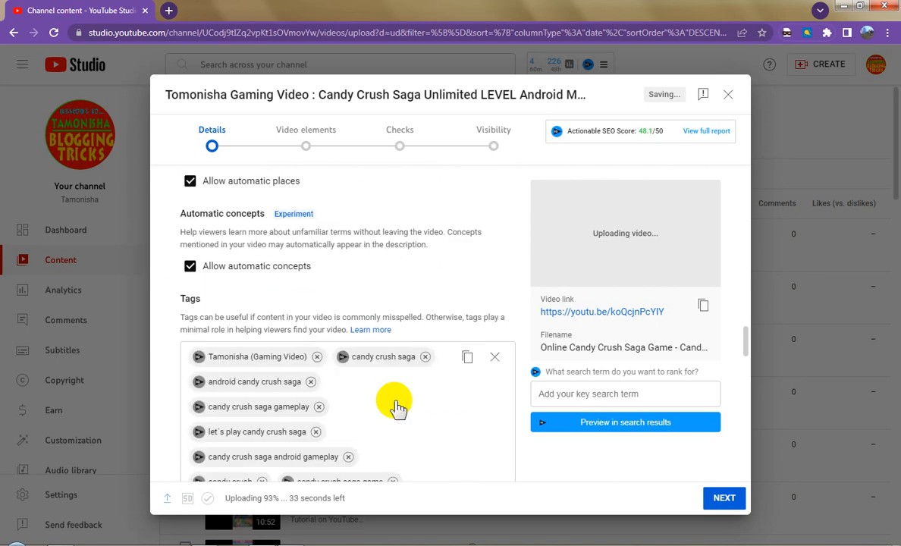
{"action": "scroll", "coordinate": [396, 406], "scroll_direction": "down", "scroll_amount": 1}
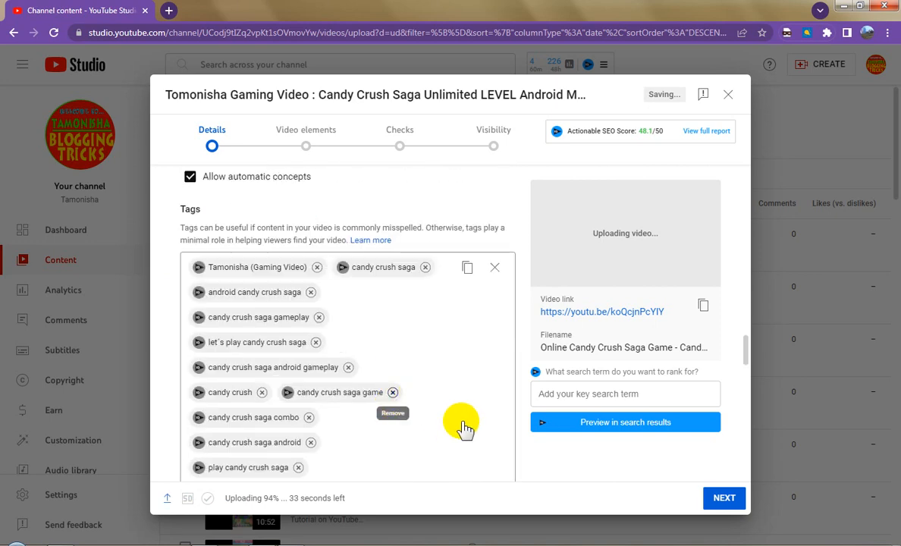
{"action": "scroll", "coordinate": [444, 423], "scroll_direction": "down", "scroll_amount": 6}
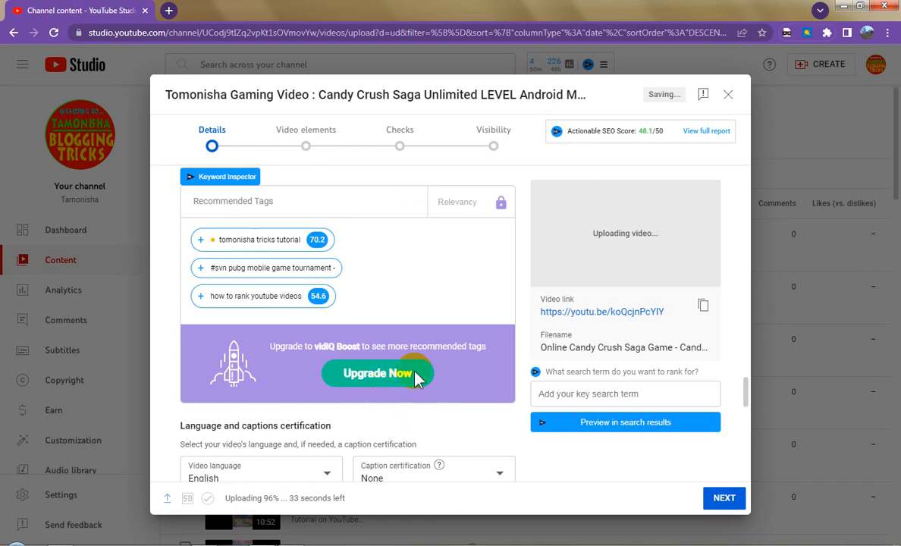
{"action": "scroll", "coordinate": [447, 346], "scroll_direction": "up", "scroll_amount": 2}
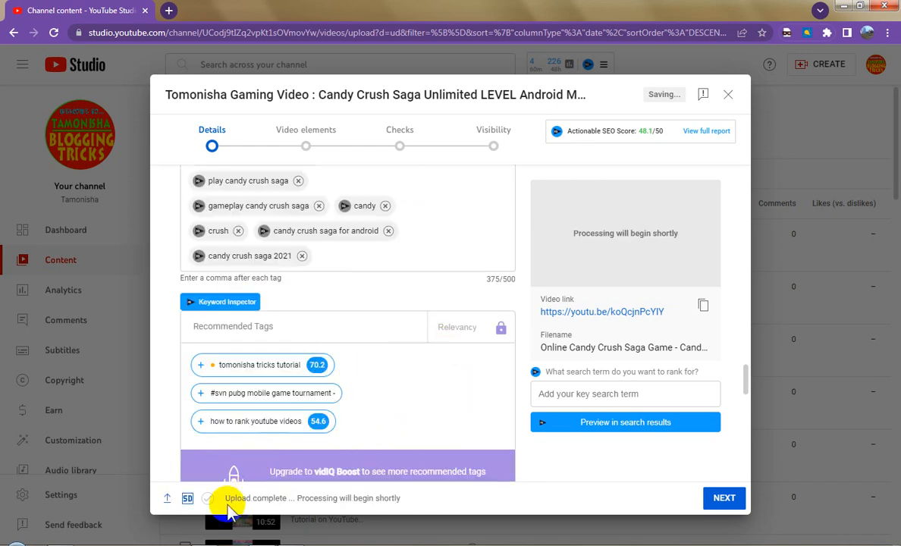
{"action": "left_click", "coordinate": [241, 535]}
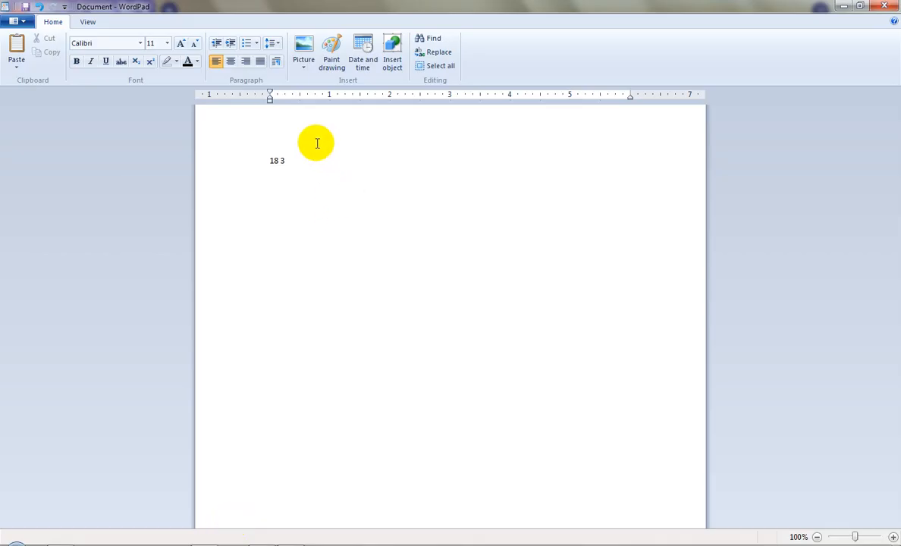
{"action": "left_click", "coordinate": [296, 131]}
{"action": "type", "text": "Online Candy Crush Saga Game - Candy Crush Saga Unlimited LEVEL Android Mobile Game Play 890"}
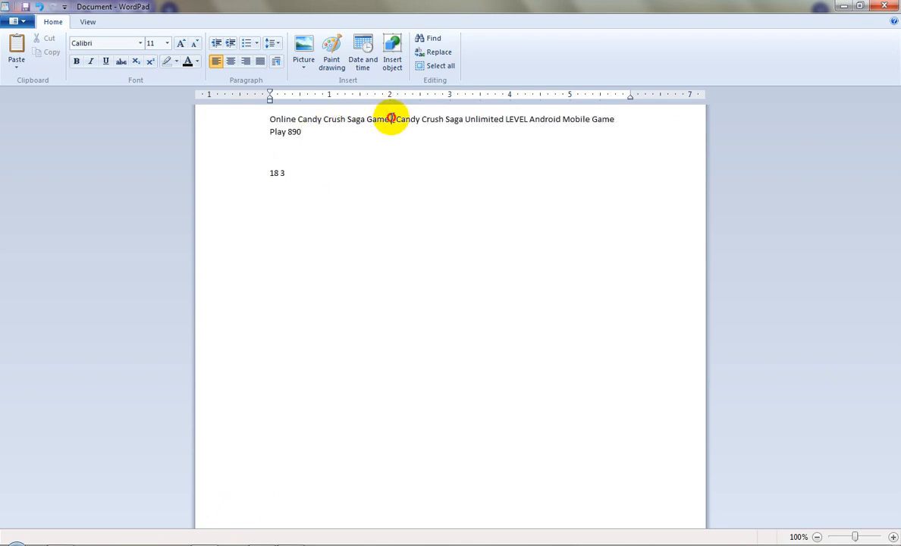
{"action": "type", "text": ","}
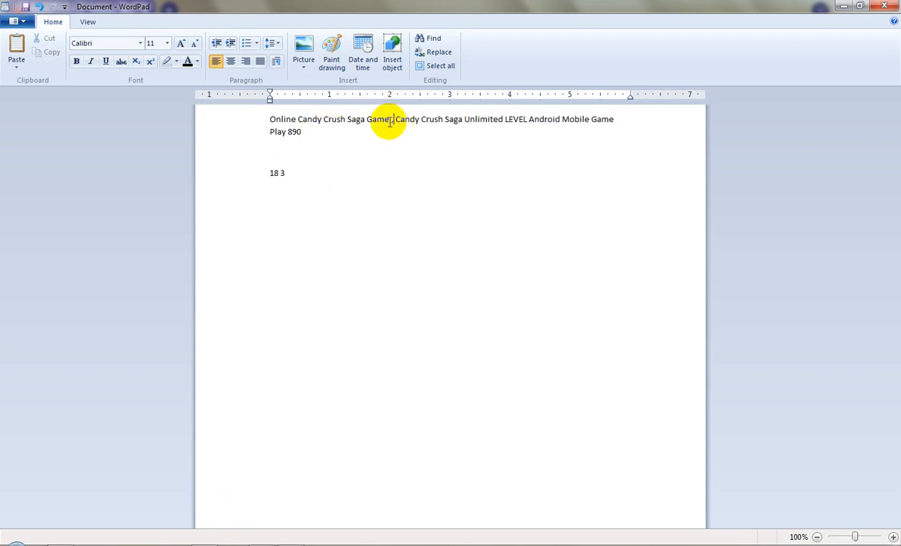
{"action": "left_click_drag", "start_coordinate": [324, 131], "coordinate": [235, 121]}
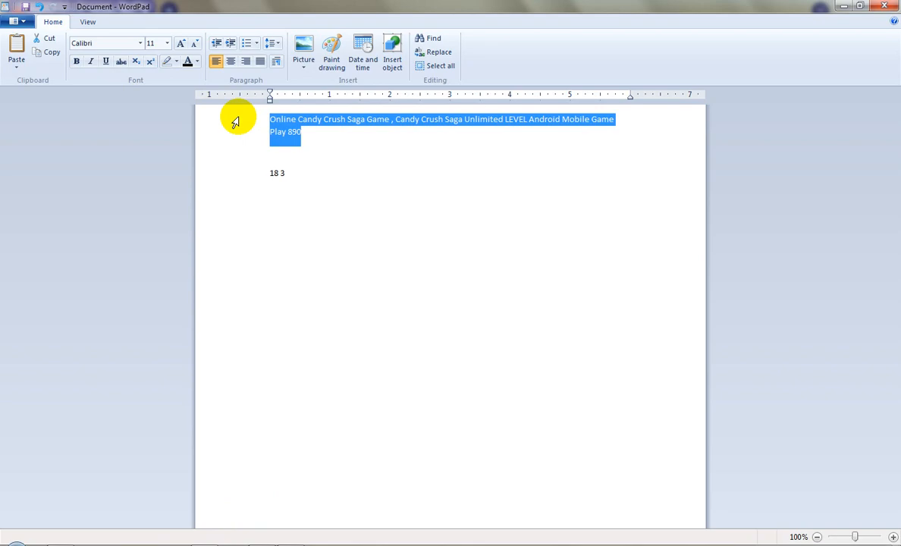
{"action": "key", "text": "ctrl+x"}
Return to YouTube Studio and paste the comma-separated video name as additional tags after "candy crush saga 2021".
{"action": "left_click", "coordinate": [843, 5]}
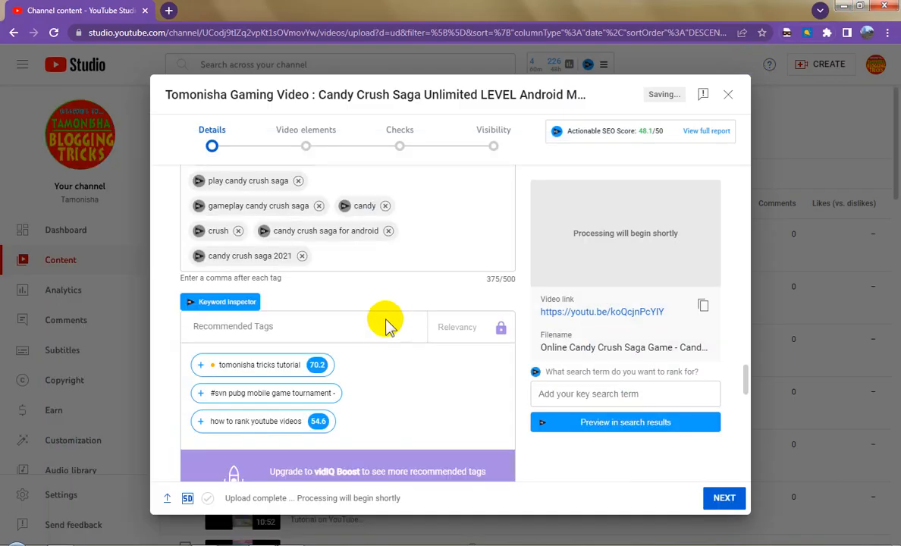
{"action": "left_click", "coordinate": [360, 256]}
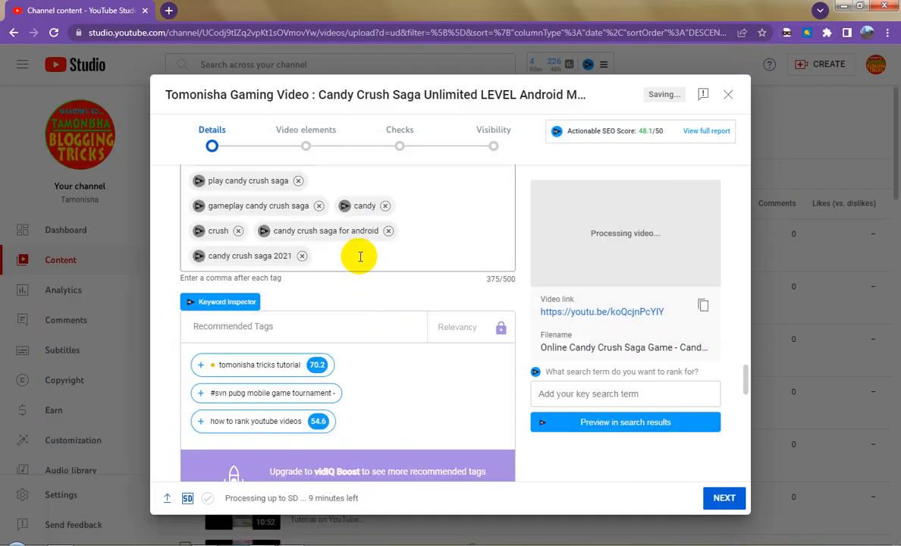
{"action": "left_click", "coordinate": [360, 256]}
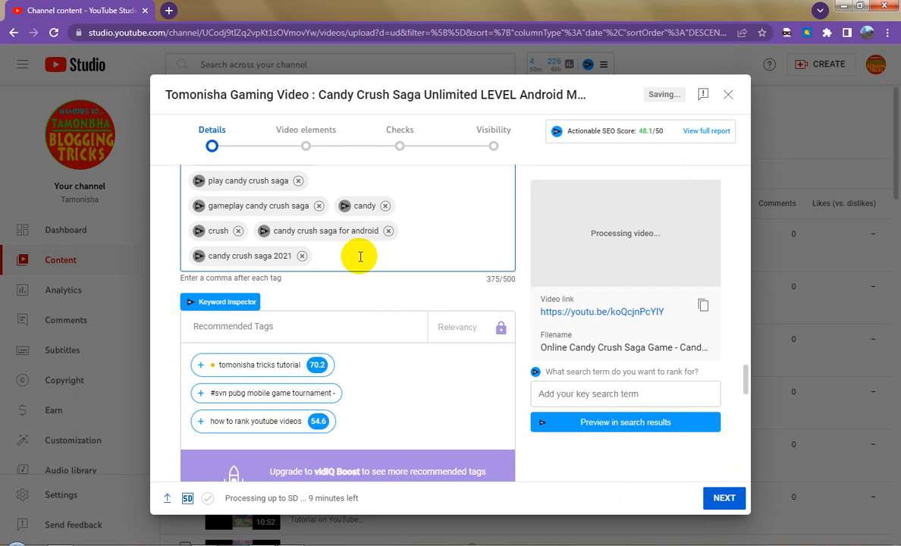
{"action": "key", "text": "ctrl+v"}
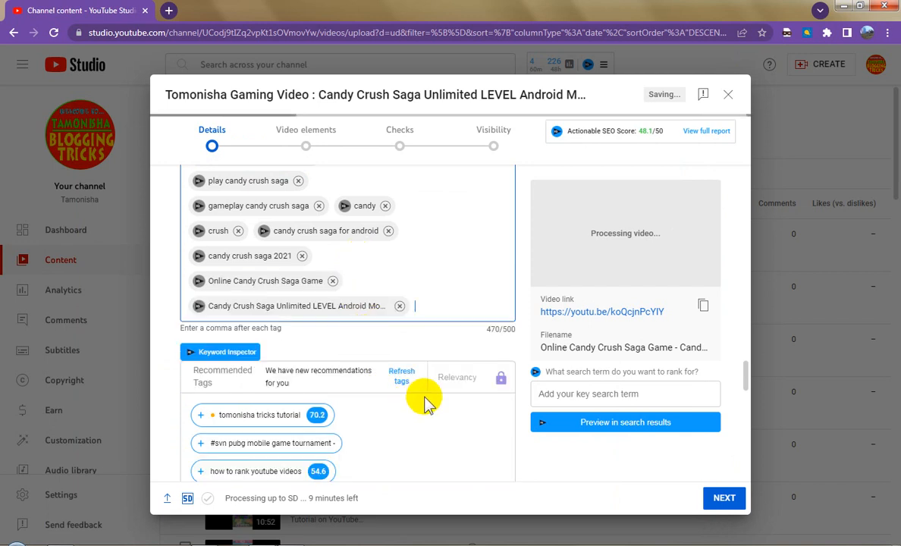
Set the recording date to Nov 16, 2023 and the video location to Mumbai, Maharashtra.
{"action": "scroll", "coordinate": [442, 393], "scroll_direction": "down", "scroll_amount": 2}
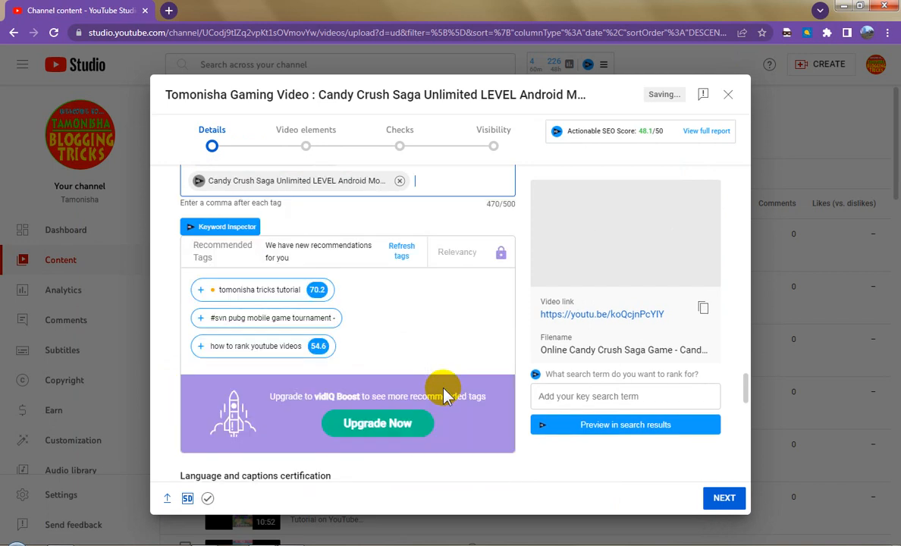
{"action": "scroll", "coordinate": [445, 396], "scroll_direction": "down", "scroll_amount": 3}
{"action": "scroll", "coordinate": [442, 393], "scroll_direction": "down", "scroll_amount": 1}
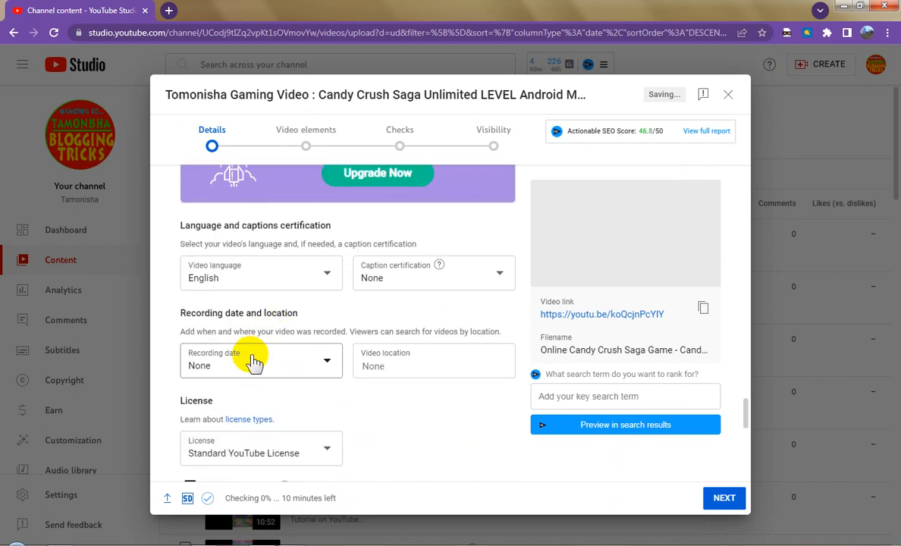
{"action": "left_click", "coordinate": [254, 362]}
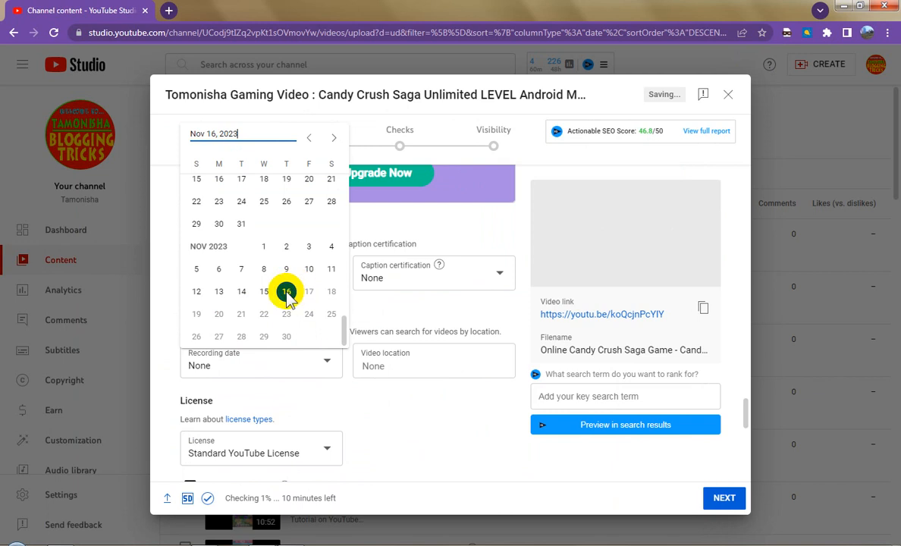
{"action": "left_click", "coordinate": [286, 292]}
{"action": "left_click", "coordinate": [407, 365]}
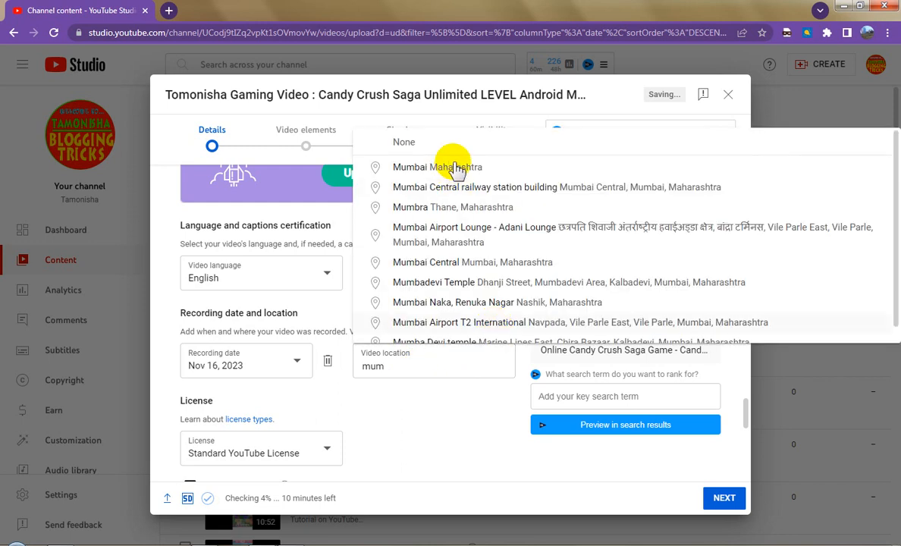
{"action": "left_click", "coordinate": [456, 169]}
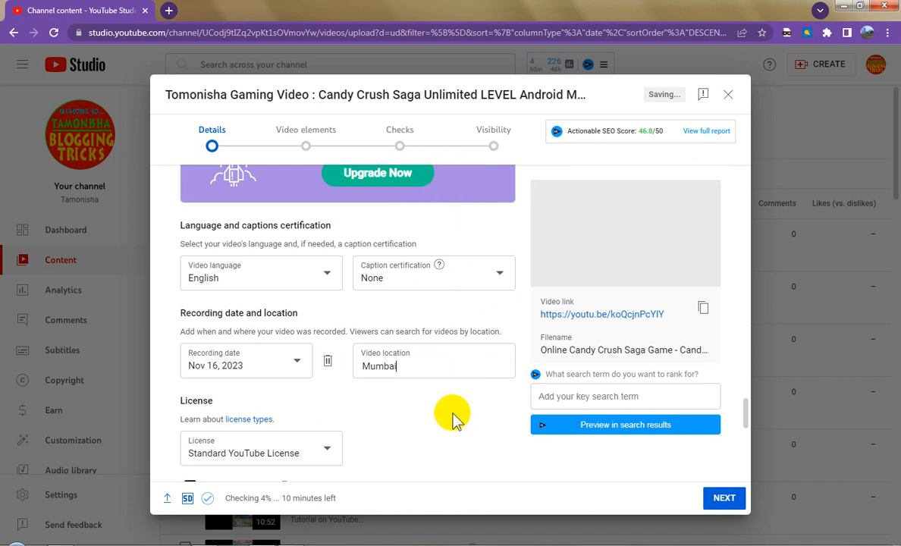
{"action": "scroll", "coordinate": [453, 421], "scroll_direction": "down", "scroll_amount": 2}
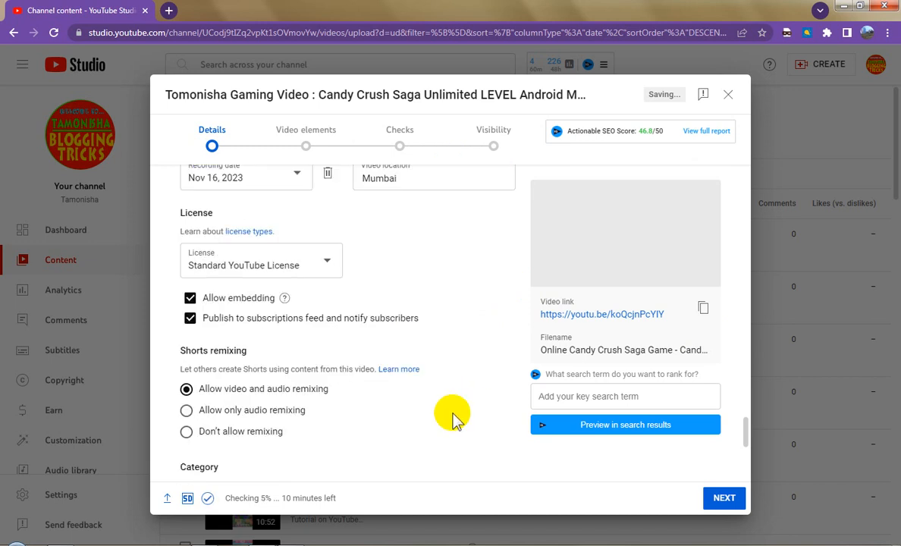
Review the video's details, from license, recording date and location through tags and audience to playlists, thumbnail and description.
{"action": "scroll", "coordinate": [456, 325], "scroll_direction": "up", "scroll_amount": 2}
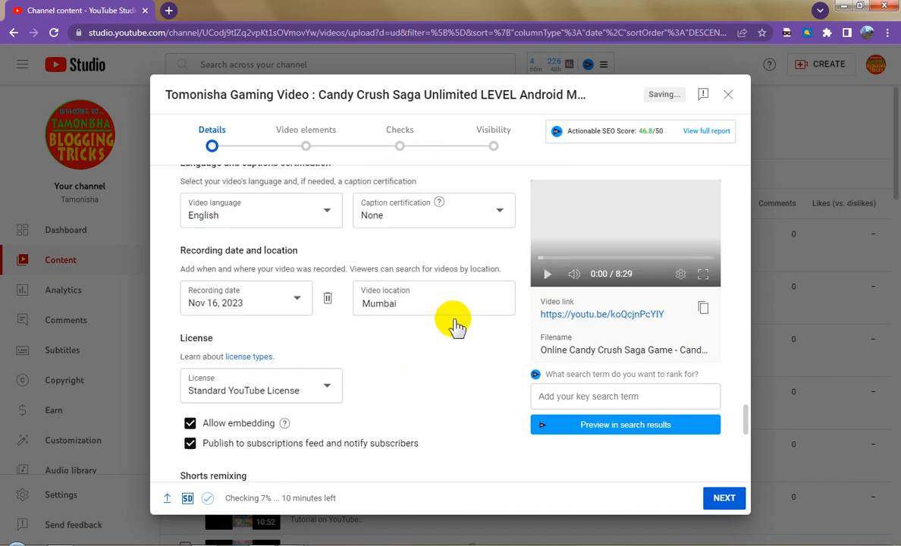
{"action": "scroll", "coordinate": [466, 319], "scroll_direction": "up", "scroll_amount": 1}
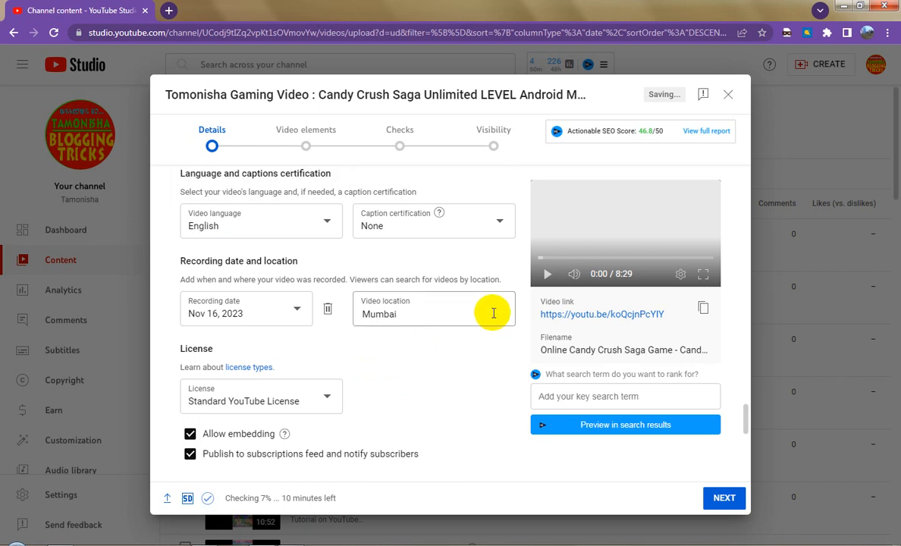
{"action": "scroll", "coordinate": [493, 314], "scroll_direction": "down", "scroll_amount": 5}
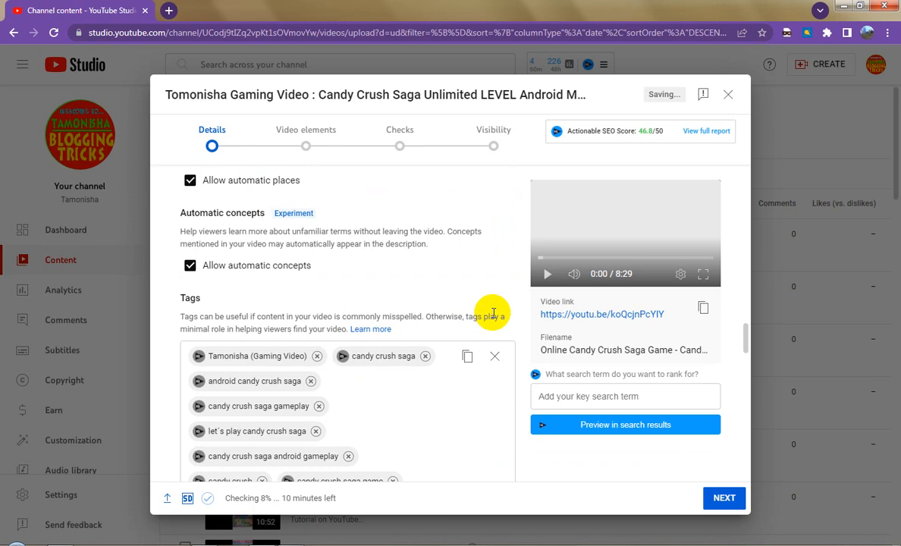
{"action": "scroll", "coordinate": [491, 313], "scroll_direction": "up", "scroll_amount": 2}
{"action": "scroll", "coordinate": [489, 324], "scroll_direction": "up", "scroll_amount": 3}
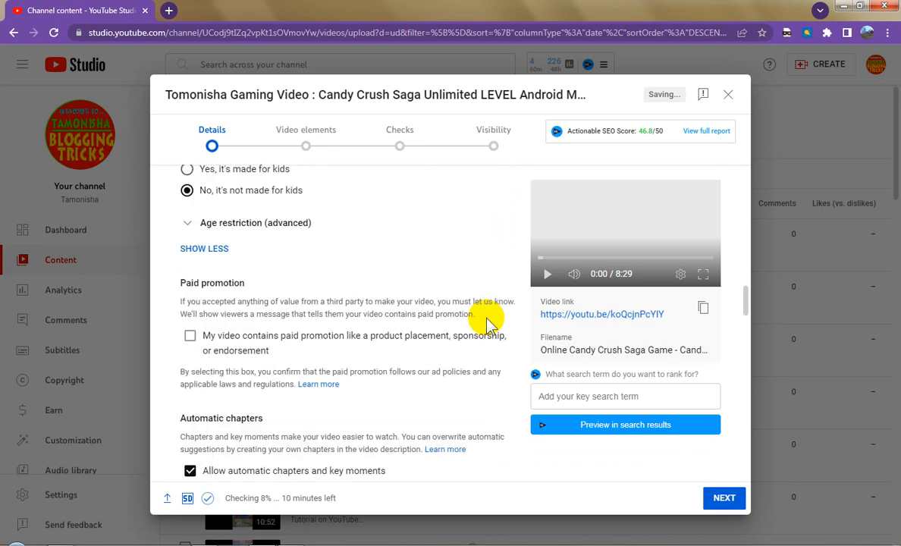
{"action": "scroll", "coordinate": [490, 324], "scroll_direction": "up", "scroll_amount": 2}
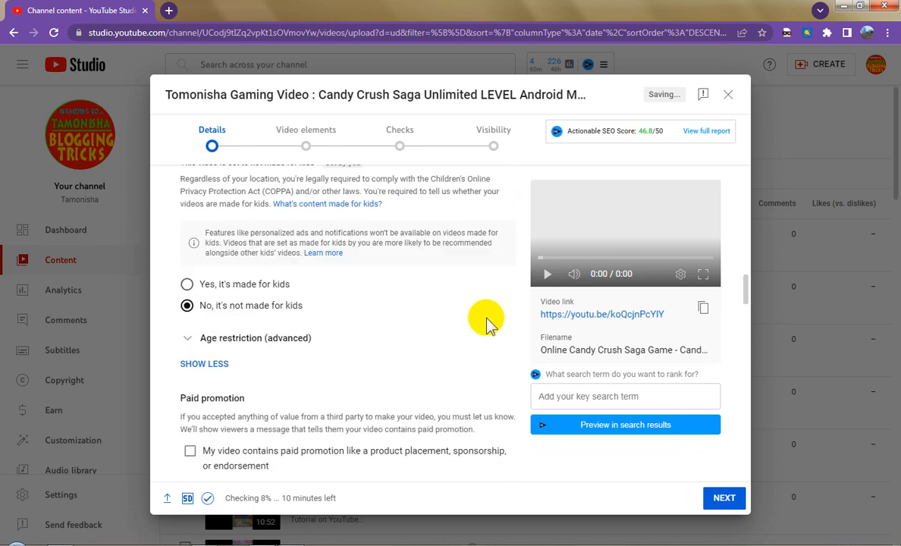
{"action": "scroll", "coordinate": [486, 324], "scroll_direction": "up", "scroll_amount": 4}
{"action": "scroll", "coordinate": [486, 349], "scroll_direction": "up", "scroll_amount": 2}
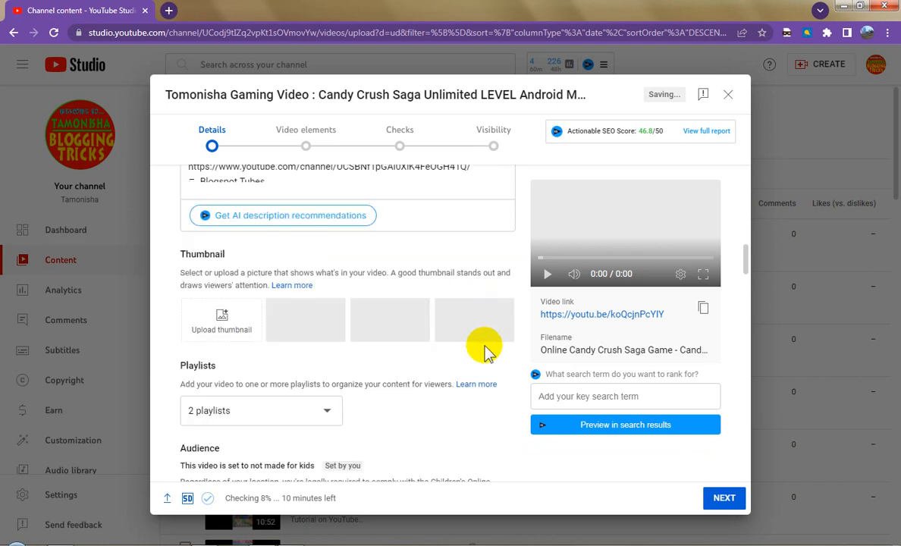
{"action": "scroll", "coordinate": [477, 408], "scroll_direction": "up", "scroll_amount": 2}
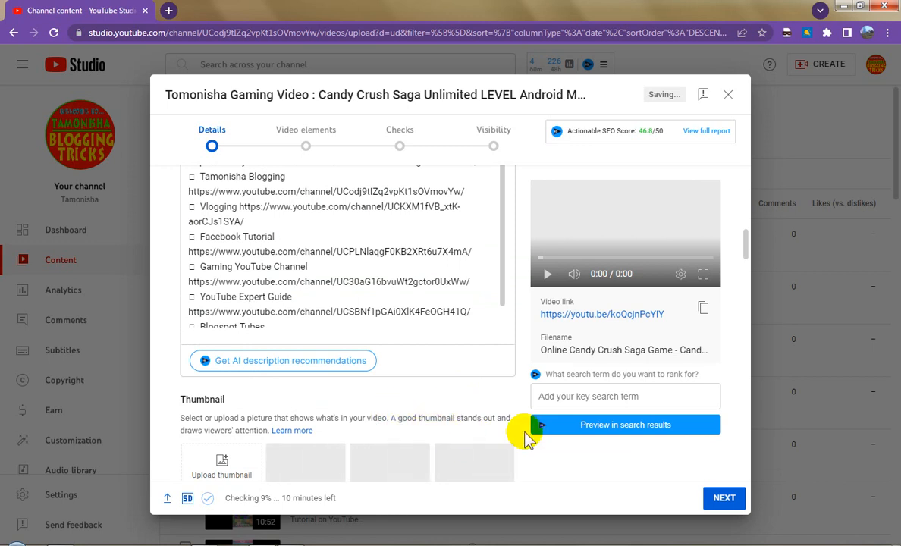
Add and save an end screen with a playlist, a "Best for viewer" video and a Subscribe element.
{"action": "left_click", "coordinate": [725, 498]}
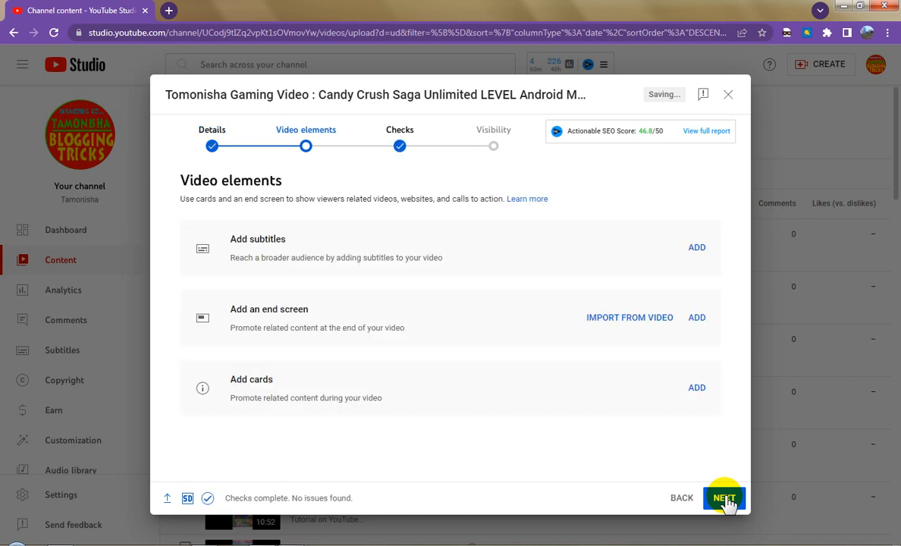
{"action": "left_click", "coordinate": [697, 319]}
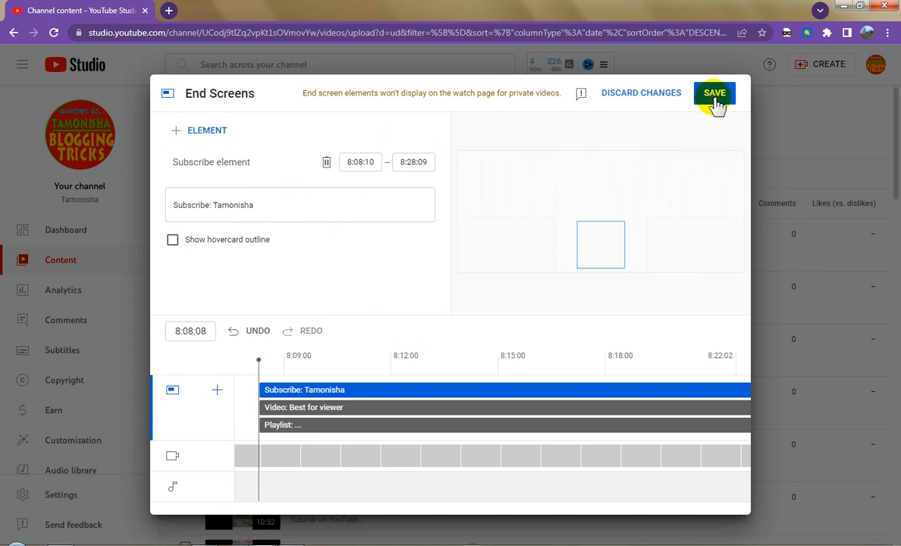
{"action": "left_click", "coordinate": [713, 98]}
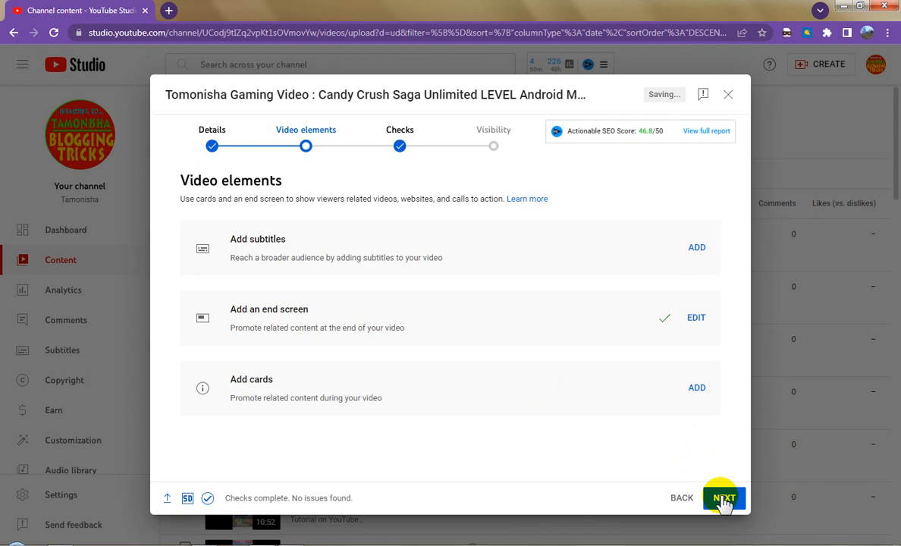
Proceed past the checks to the visibility settings and schedule the video as public for Nov 19, 2023 at 9:45 PM.
{"action": "left_click", "coordinate": [724, 500]}
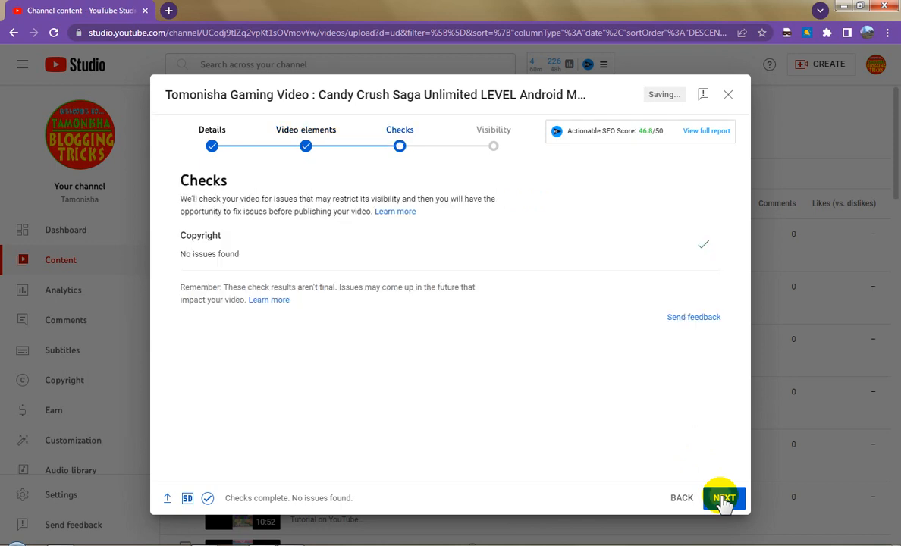
{"action": "left_click", "coordinate": [725, 500]}
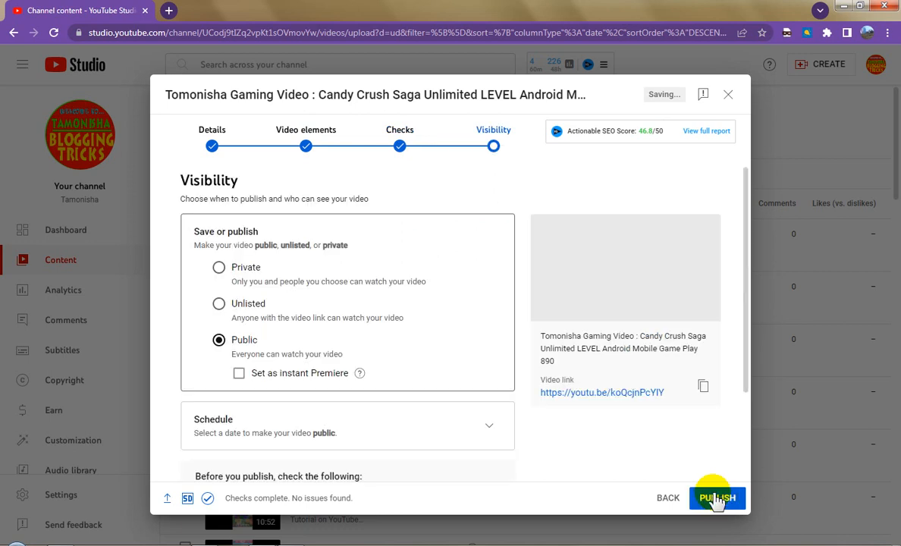
{"action": "left_click", "coordinate": [491, 431]}
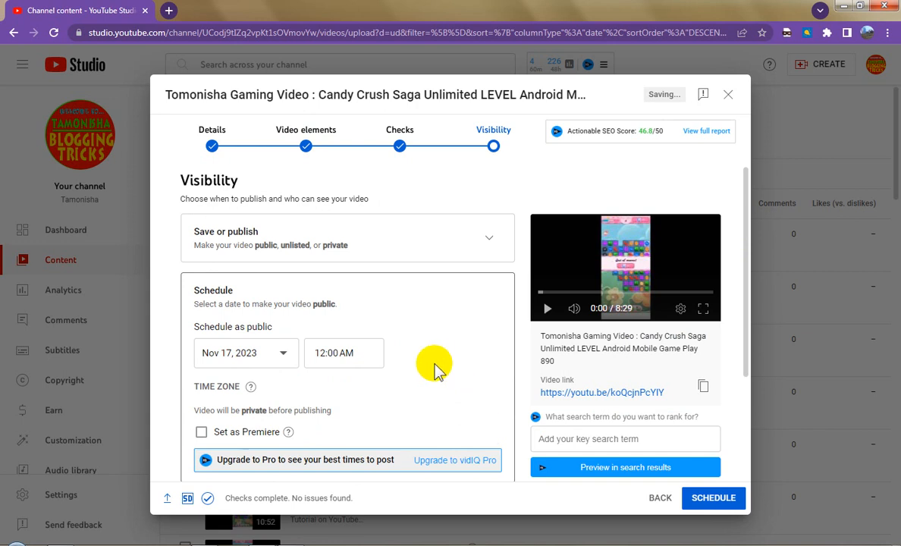
{"action": "left_click", "coordinate": [272, 354]}
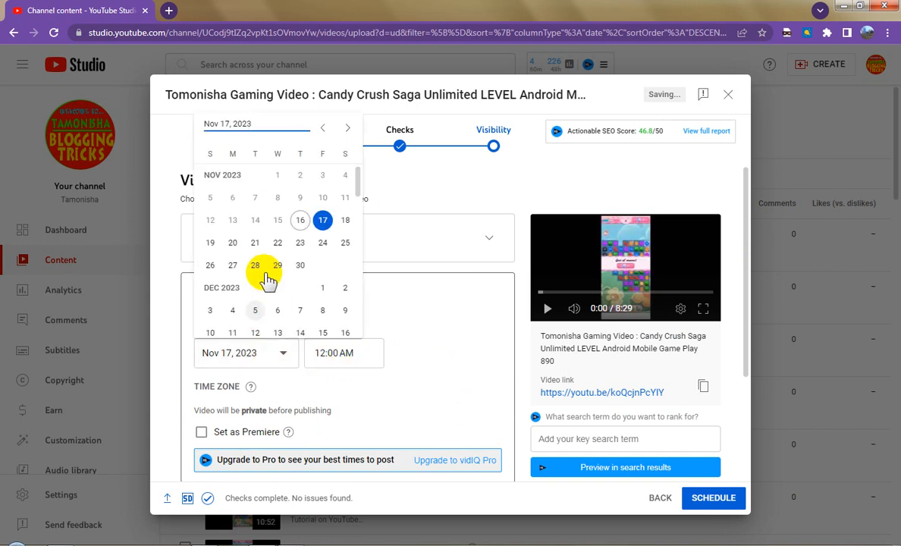
{"action": "left_click", "coordinate": [210, 243]}
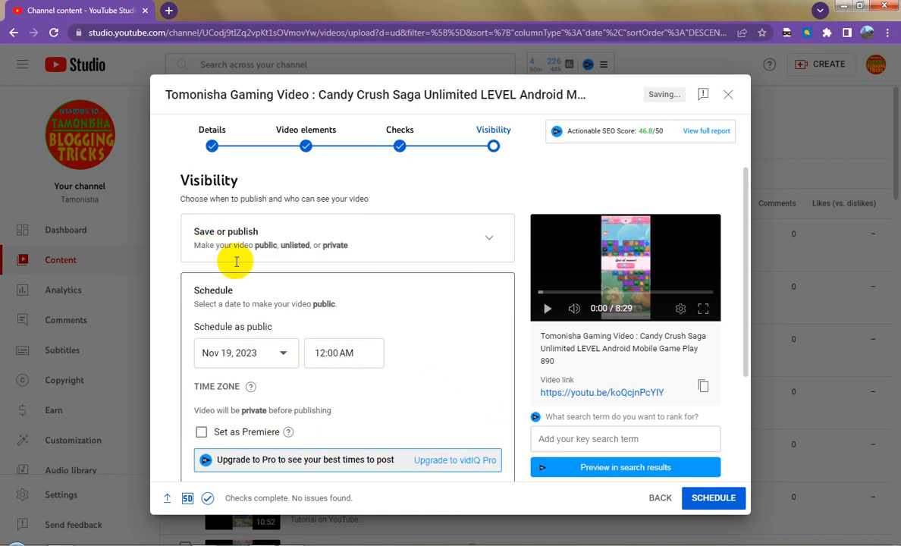
{"action": "left_click", "coordinate": [345, 357]}
{"action": "scroll", "coordinate": [357, 295], "scroll_direction": "down", "scroll_amount": 20}
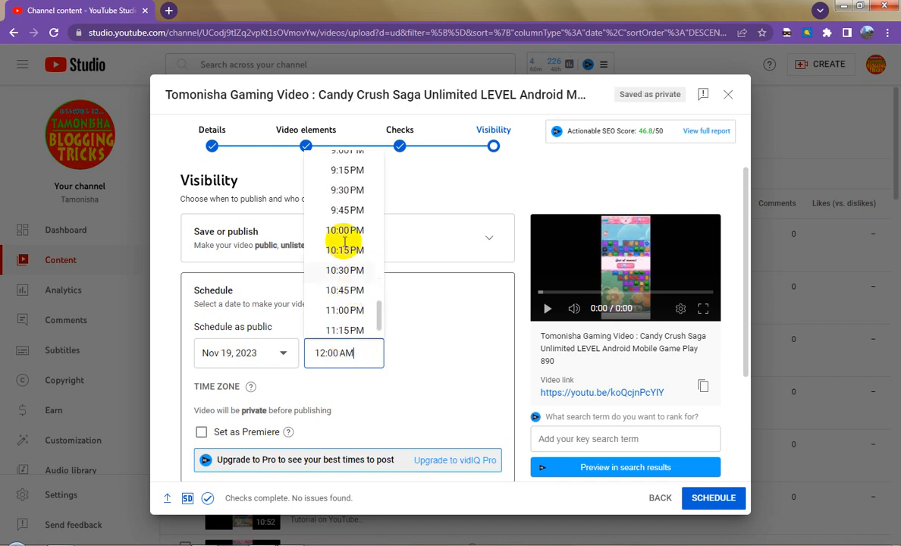
{"action": "left_click", "coordinate": [348, 210]}
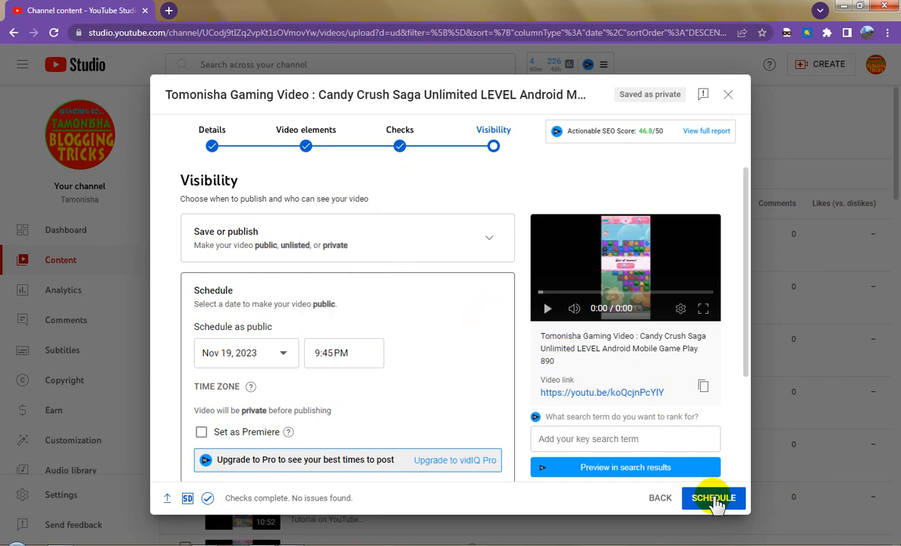
{"action": "left_click", "coordinate": [714, 499]}
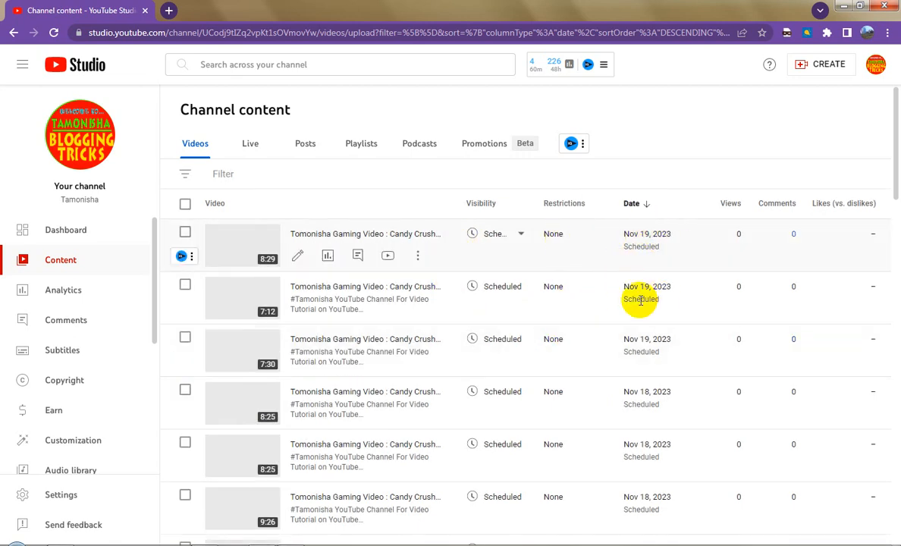
Check the visibility and dates of the scheduled Candy Crush videos in the channel's content list.
{"action": "scroll", "coordinate": [649, 377], "scroll_direction": "down", "scroll_amount": 4}
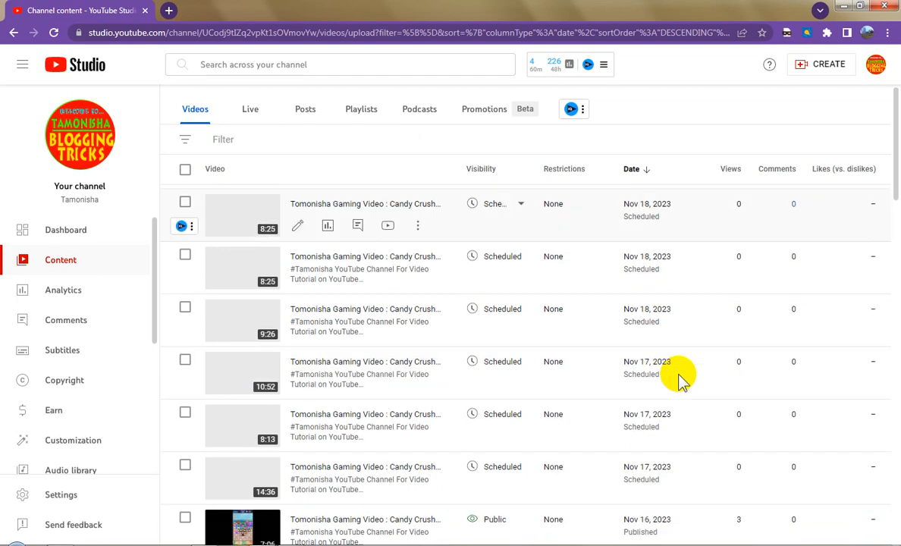
{"action": "scroll", "coordinate": [681, 380], "scroll_direction": "up", "scroll_amount": 3}
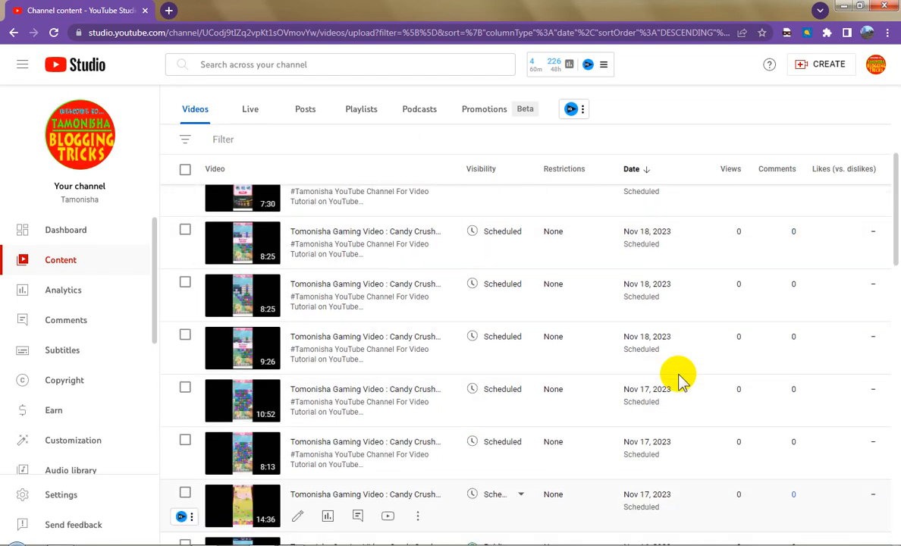
{"action": "scroll", "coordinate": [682, 377], "scroll_direction": "up", "scroll_amount": 2}
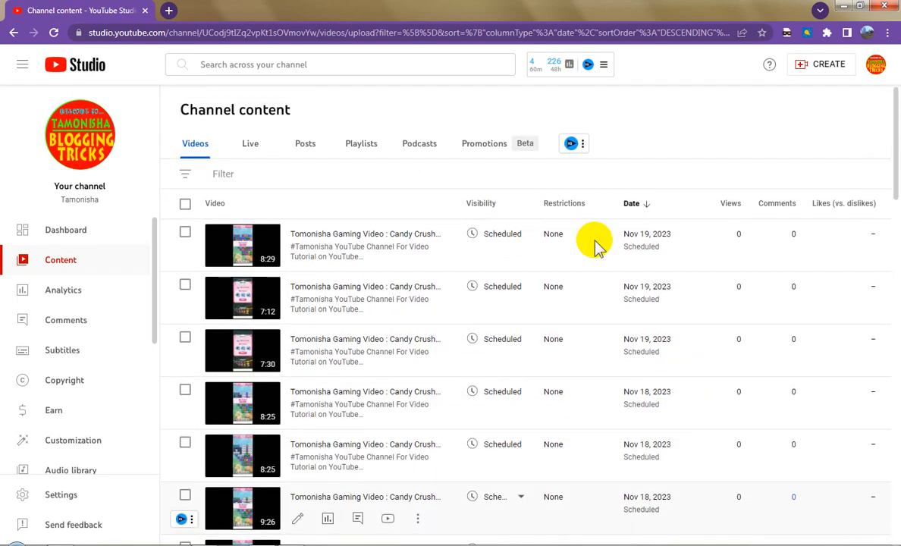